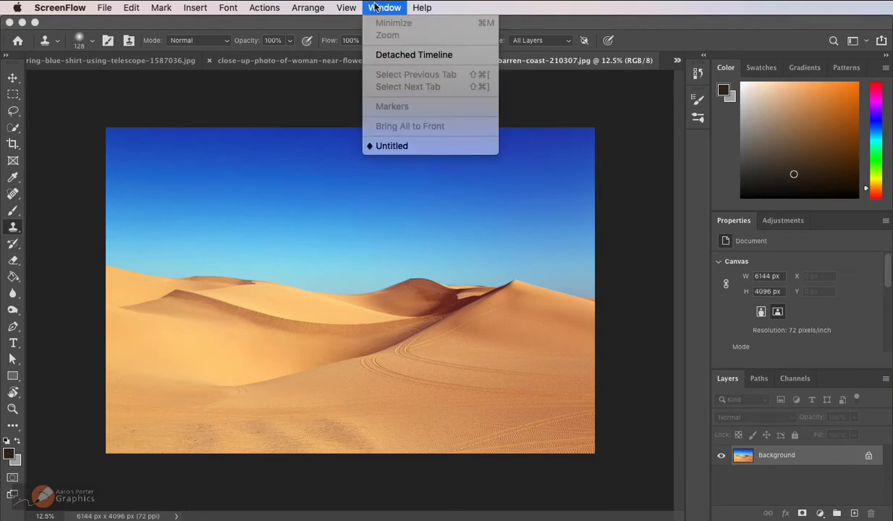
Open the Channels panel and detach it as a floating panel over the desert image.
click(374, 9)
click(381, 6)
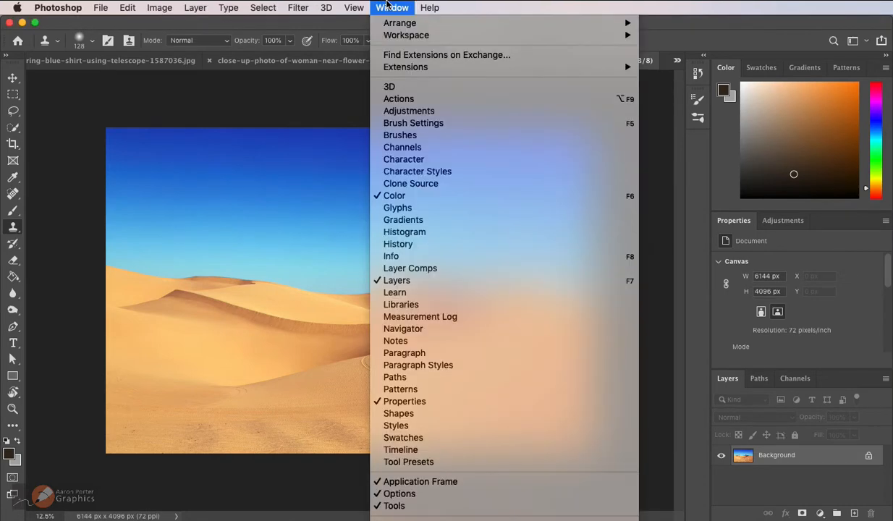
click(419, 149)
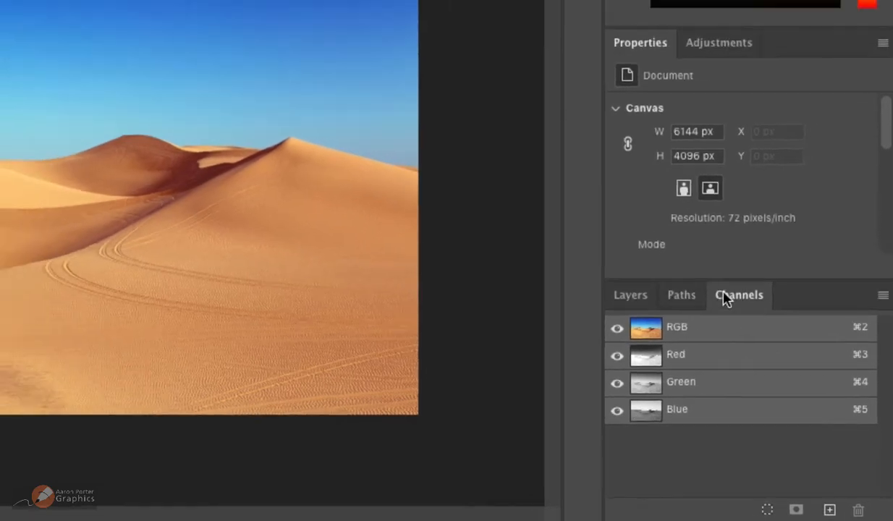
drag(716, 266, 190, 0)
drag(378, 130, 309, 42)
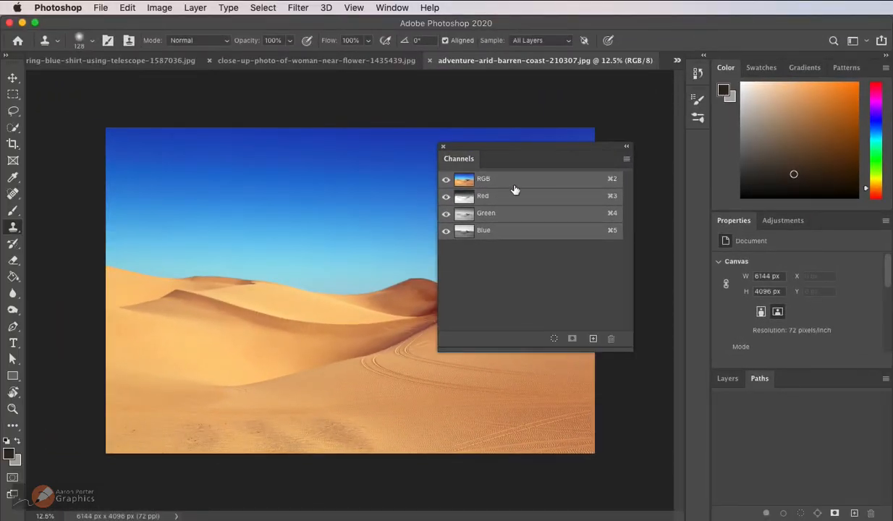
View the Red, Green and Blue channels one at a time, and shift the floating Channels panel off the sky.
click(506, 196)
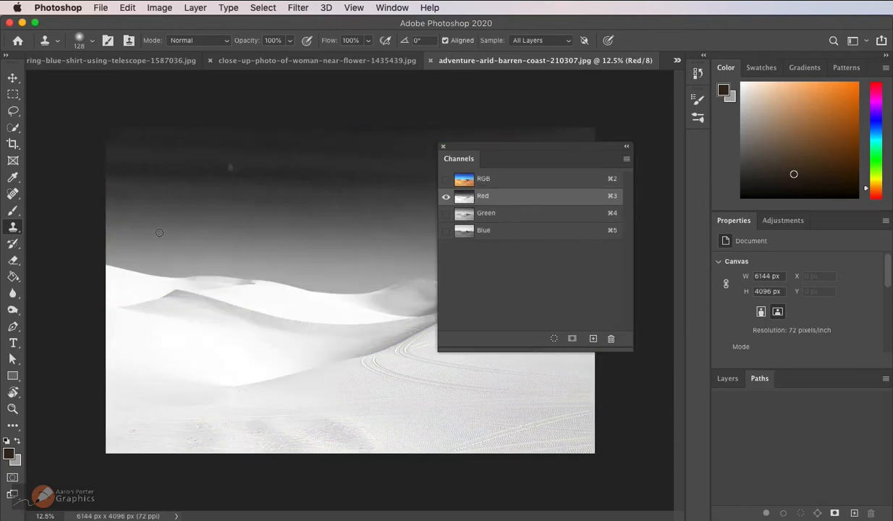
click(504, 213)
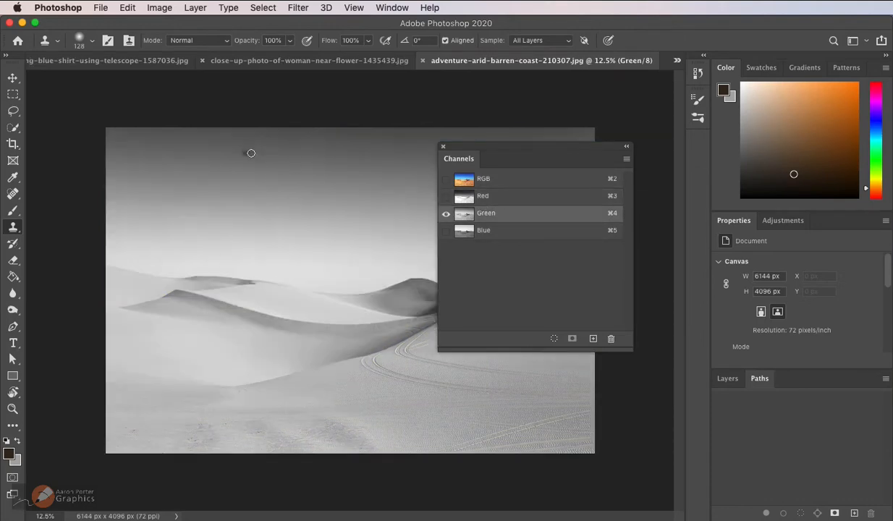
click(508, 232)
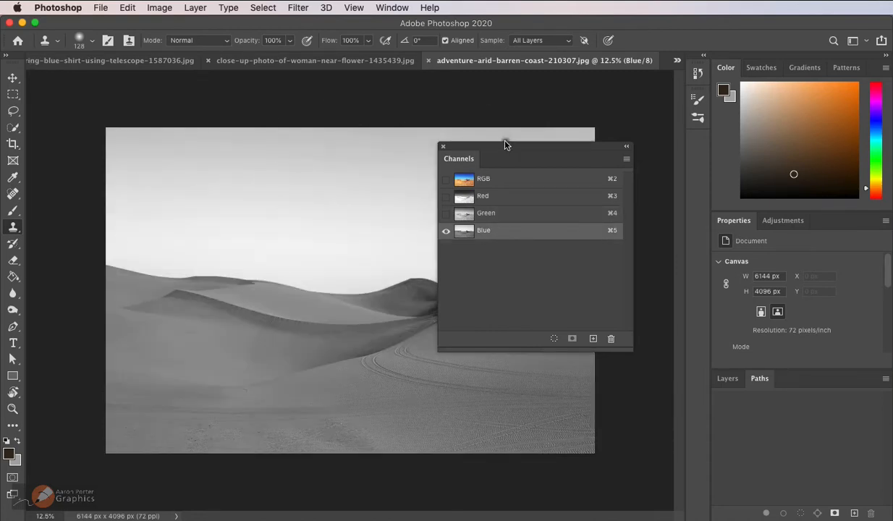
drag(504, 145, 531, 188)
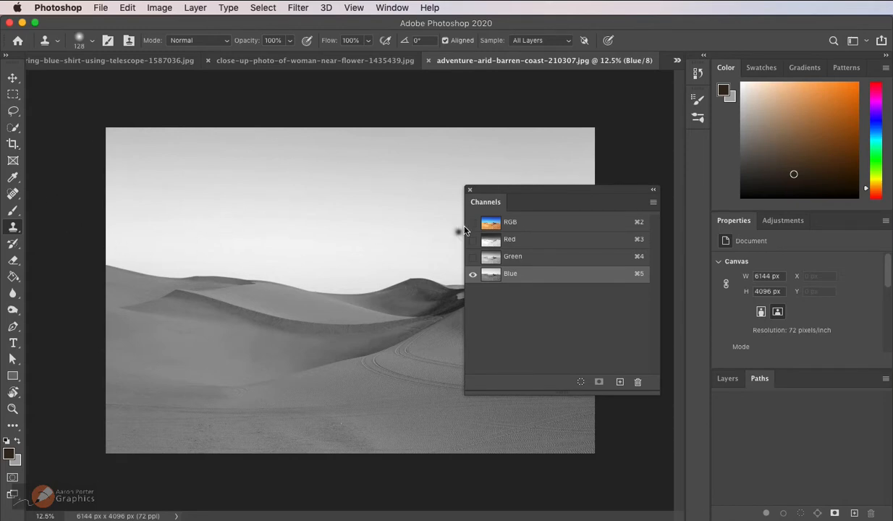
Return to the RGB composite, then hide the Blue channel and show it again to compare the image.
click(547, 229)
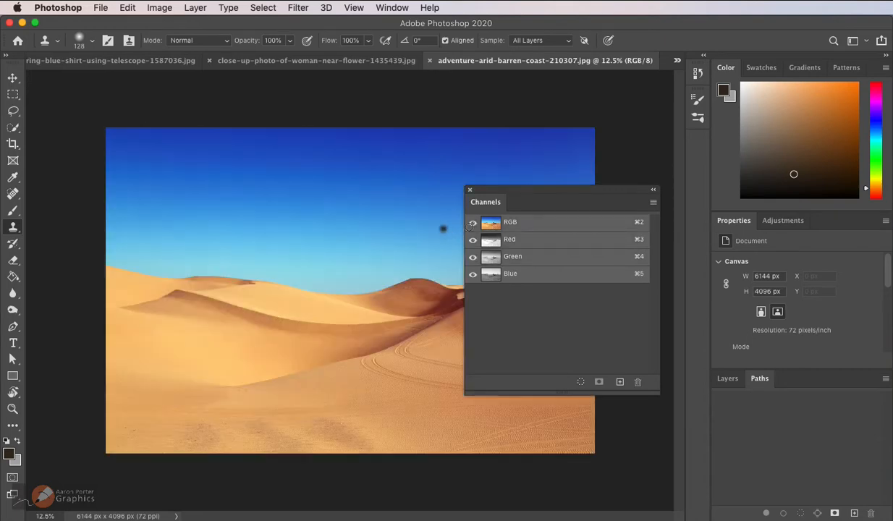
click(472, 274)
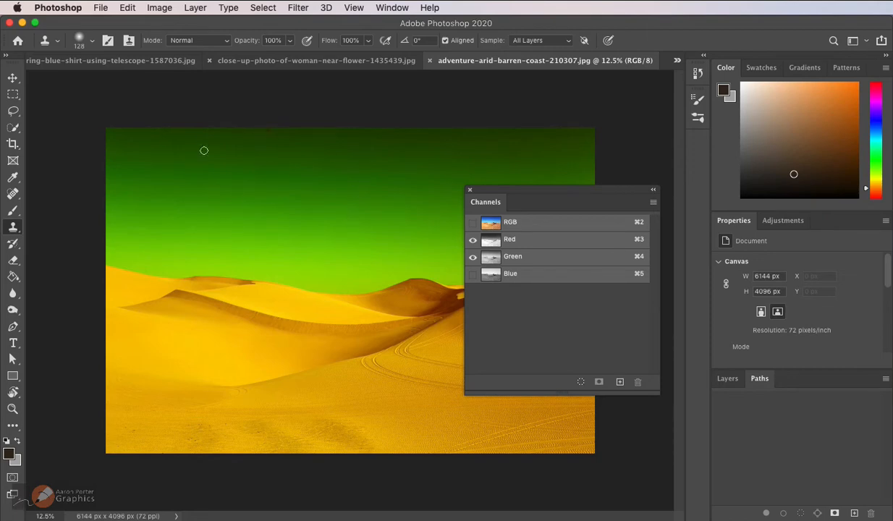
click(473, 275)
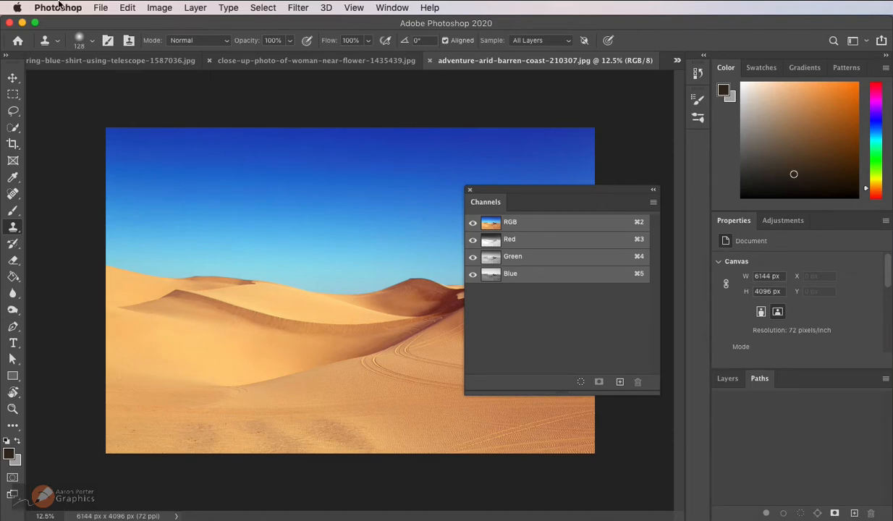
Enable Show Channels in Color in the Interface preferences.
click(91, 7)
mouse_move(79, 6)
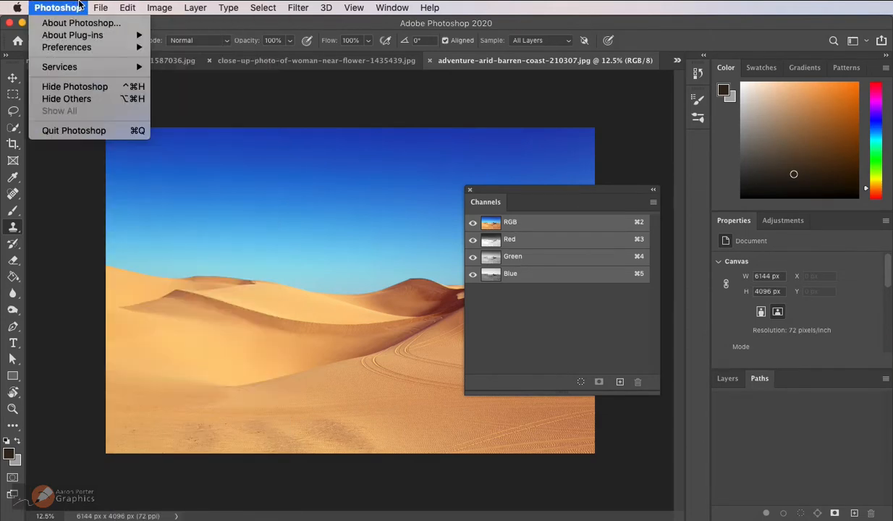
mouse_move(109, 47)
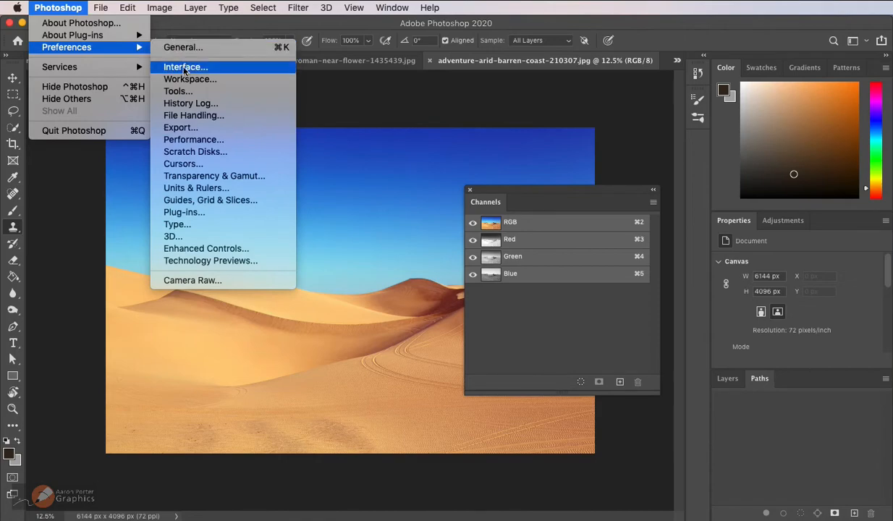
click(184, 70)
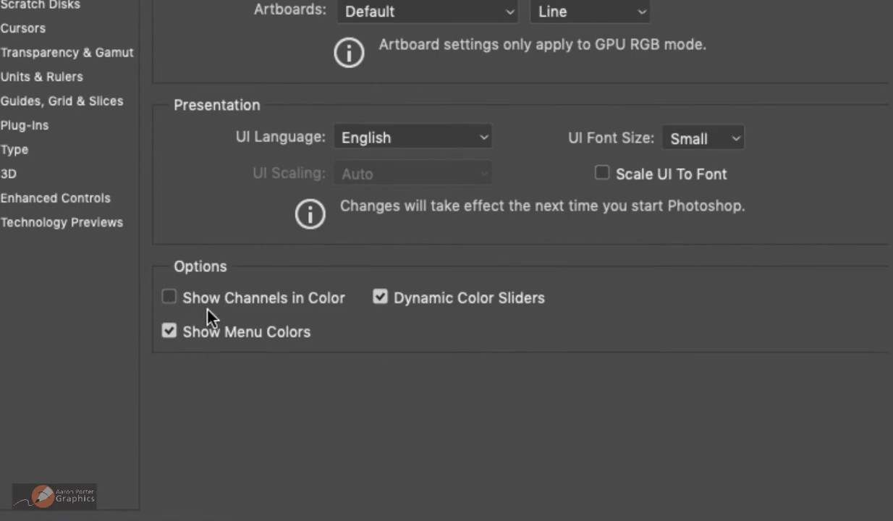
click(170, 299)
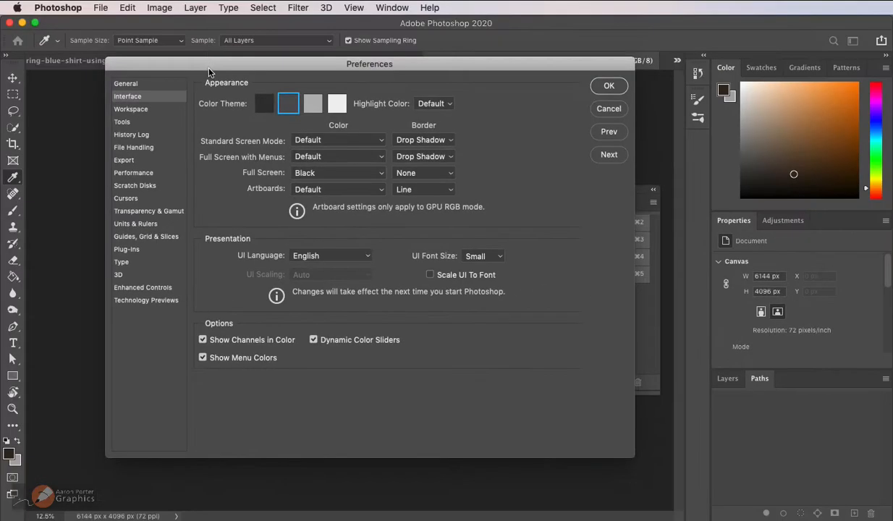
drag(213, 71, 259, 475)
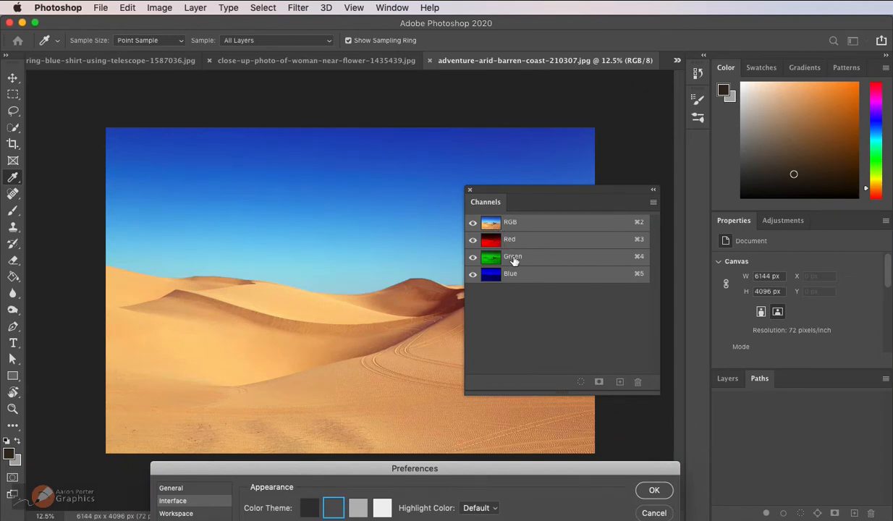
key(Return)
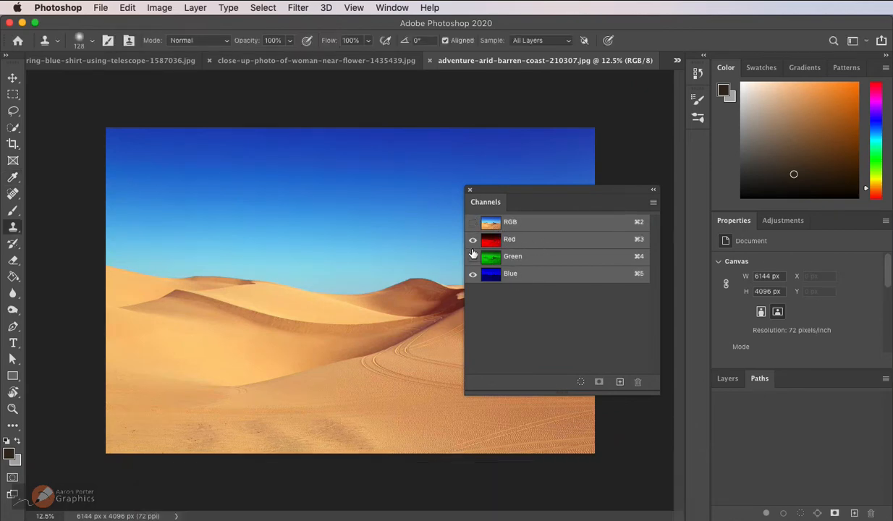
View the Blue, Green and Red channels in turn in their own colours.
click(529, 272)
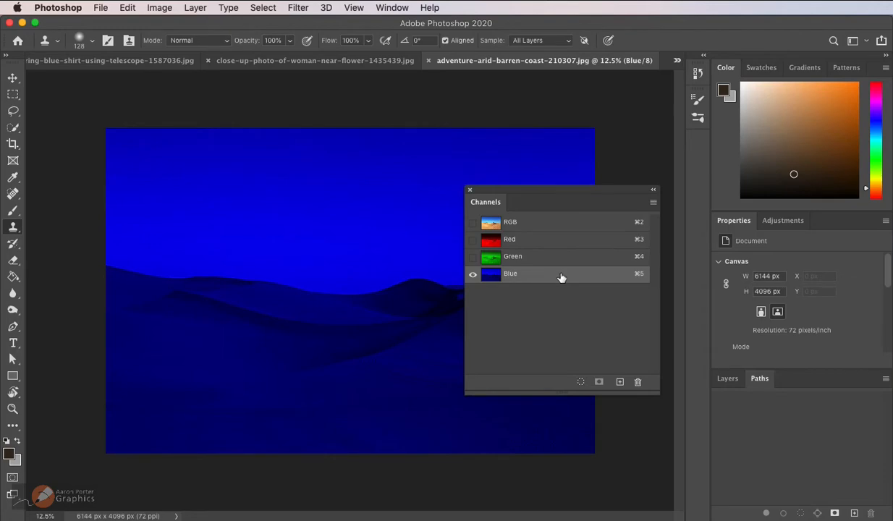
click(563, 260)
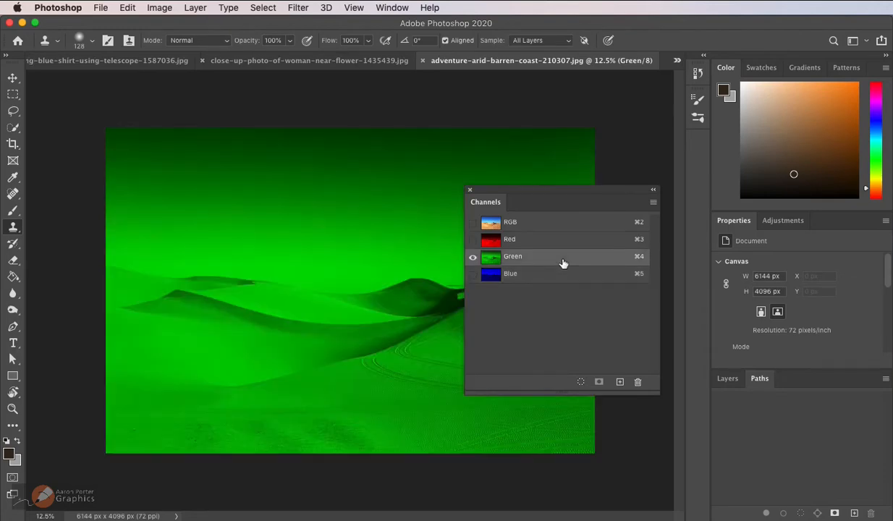
click(560, 246)
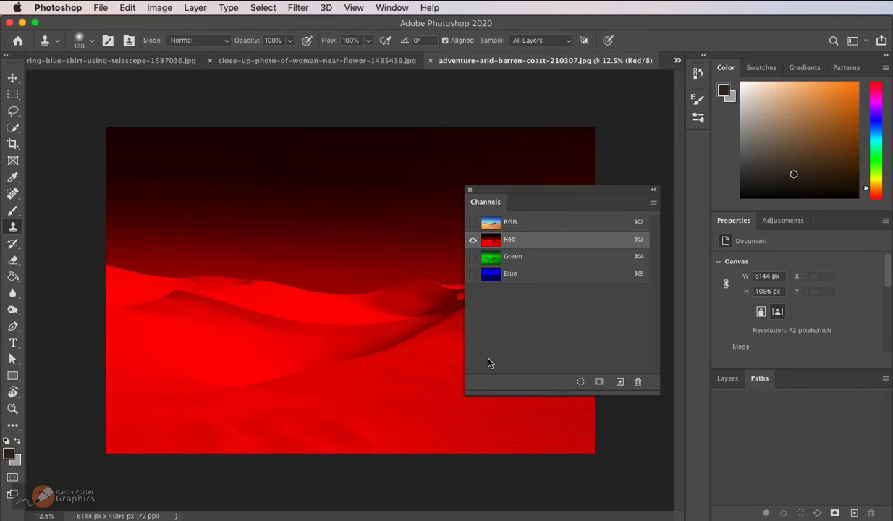
Disable Show Channels in Color in the Interface preferences so channels display in grayscale.
click(72, 6)
mouse_move(103, 6)
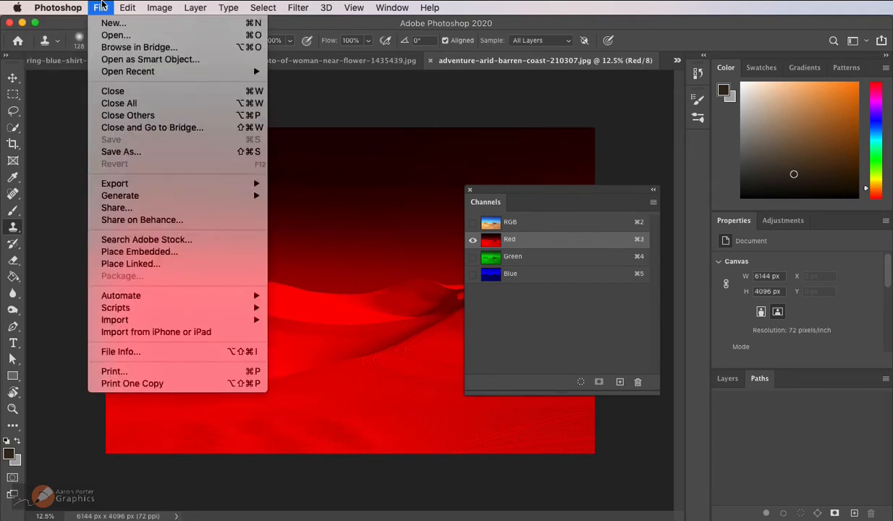
mouse_move(66, 7)
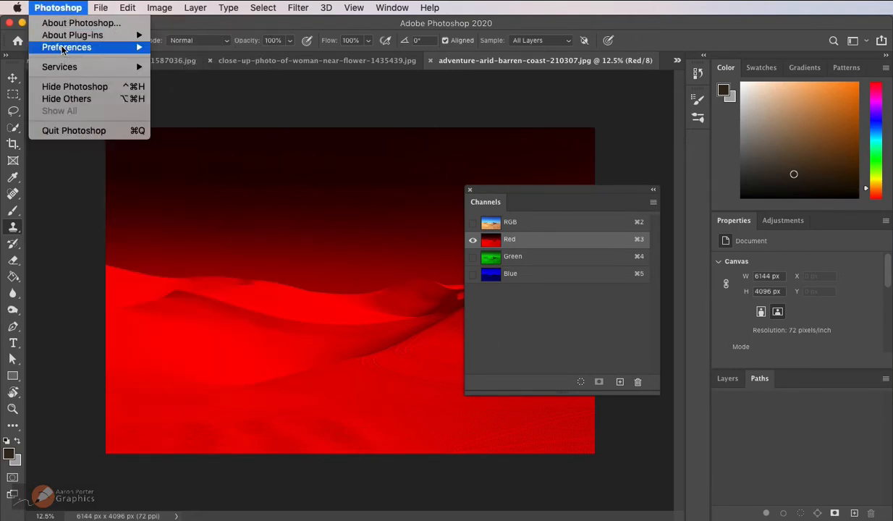
mouse_move(88, 48)
click(218, 67)
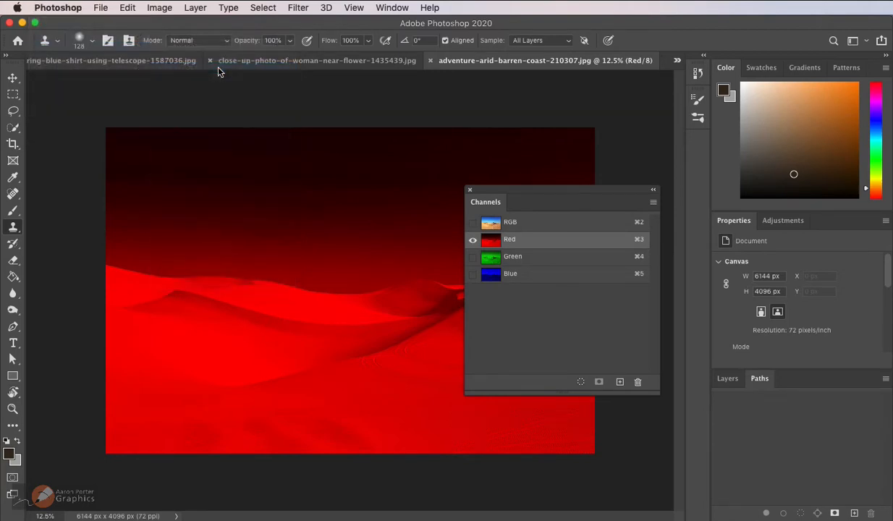
drag(328, 372, 273, 95)
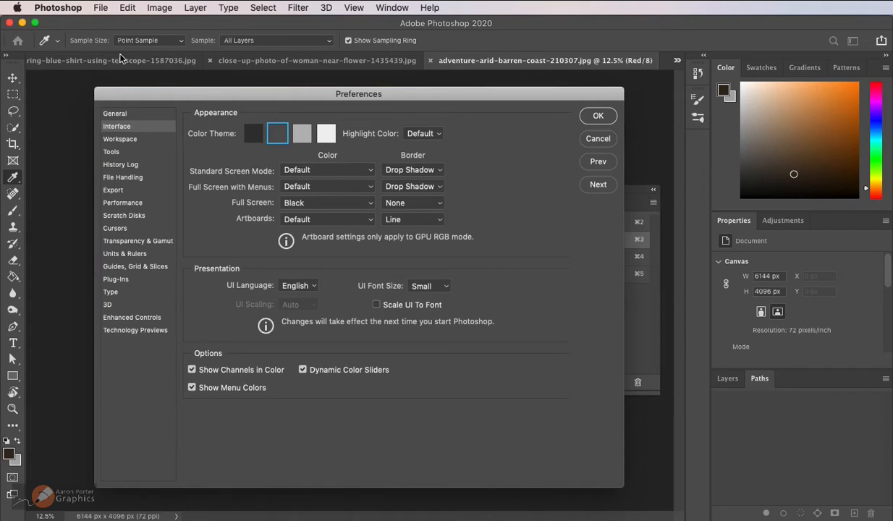
click(191, 370)
click(597, 116)
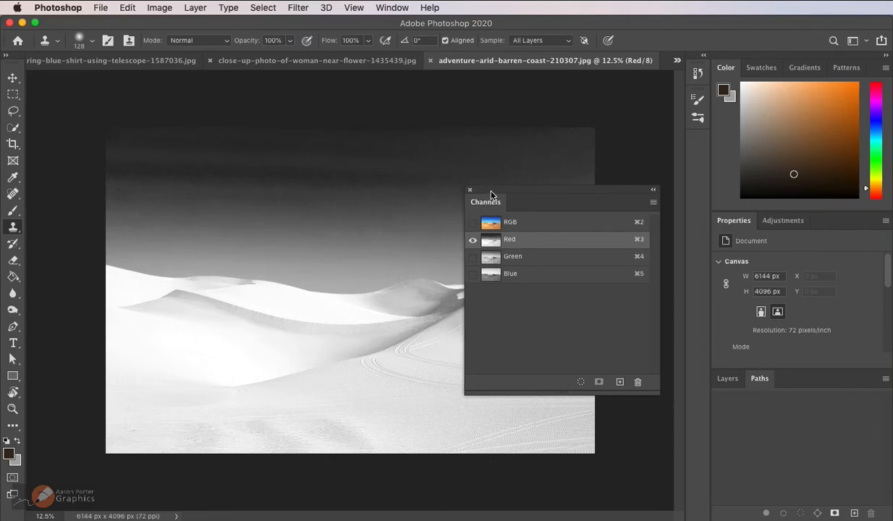
Switch to the Move tool and dock the floating Channels panel back beside Layers and Paths.
drag(491, 194, 359, 262)
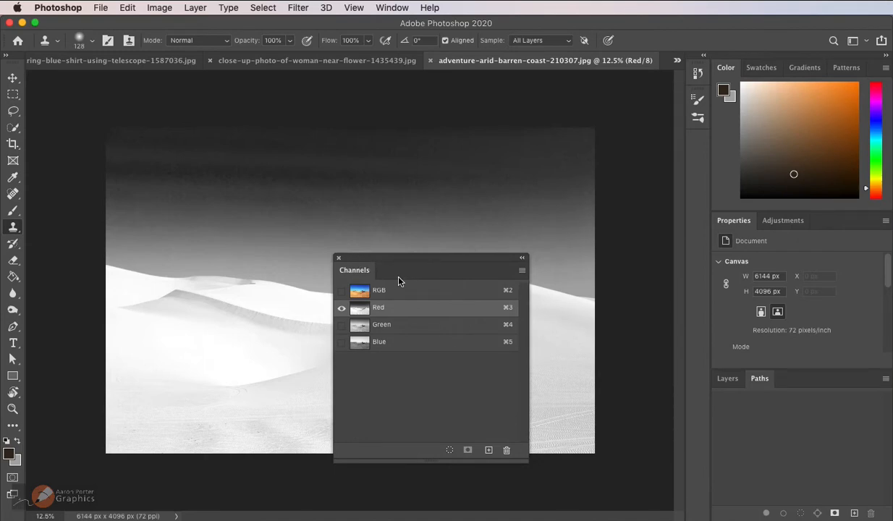
drag(407, 260, 405, 301)
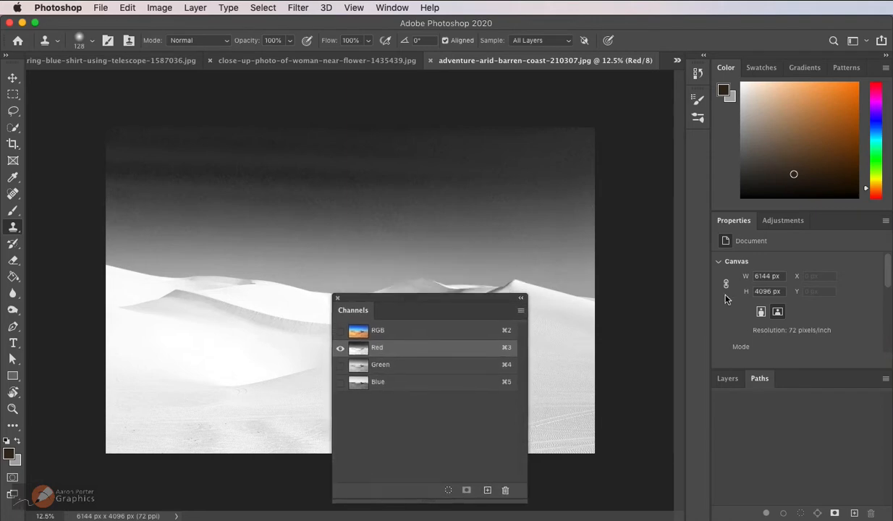
click(13, 77)
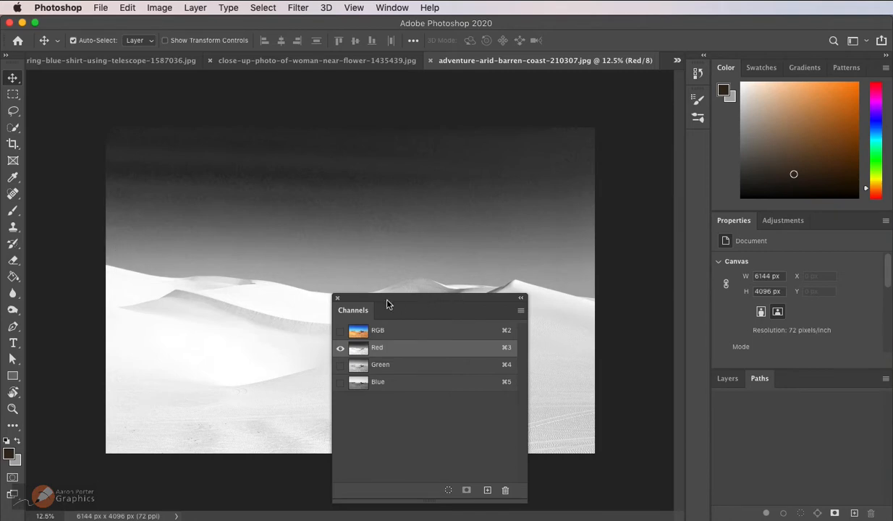
drag(387, 304, 807, 385)
Restore the RGB composite, then view the Red, Green and Blue channels individually to compare sky and dune contrast.
click(719, 398)
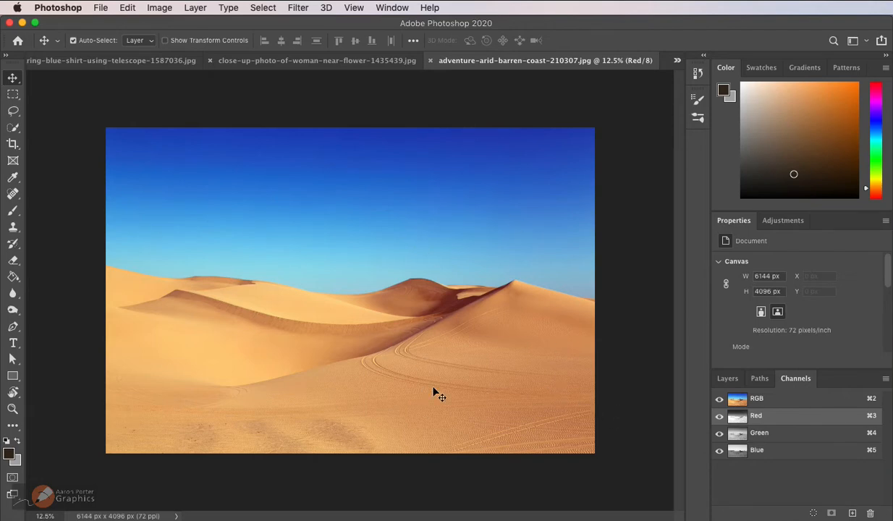
click(796, 399)
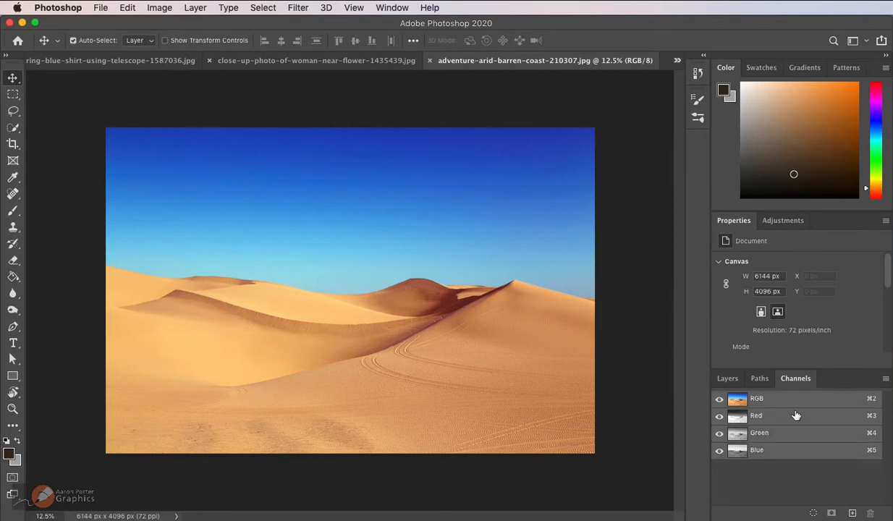
click(796, 415)
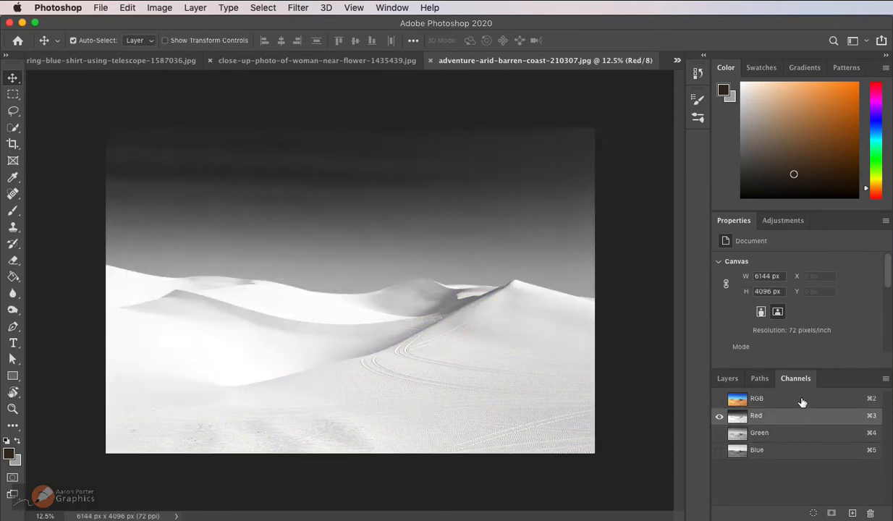
click(797, 435)
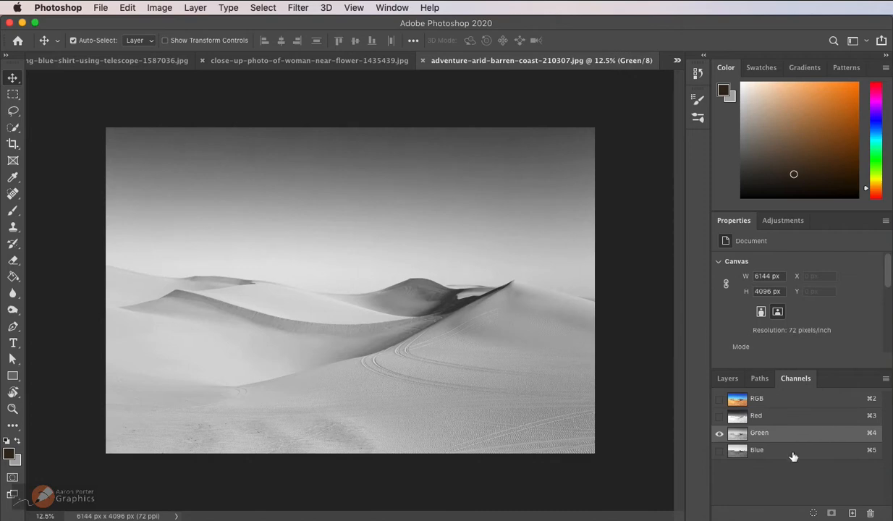
click(793, 452)
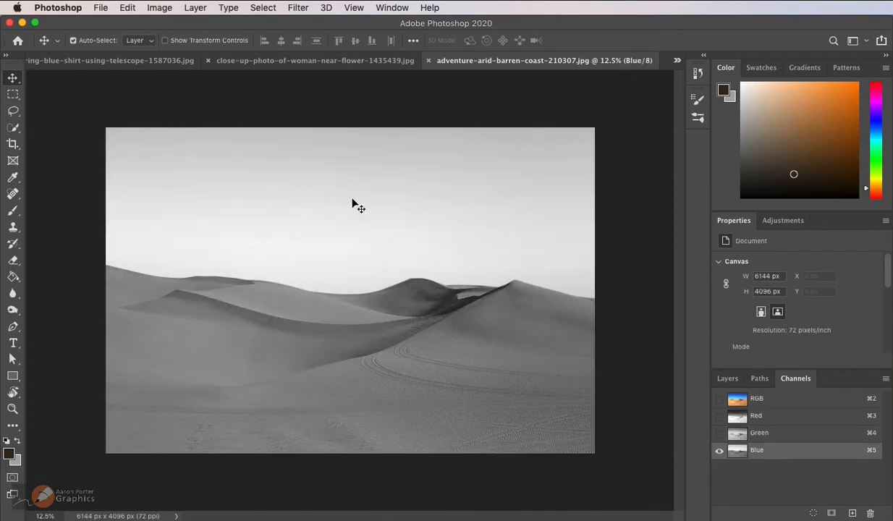
Duplicate the Blue channel of the desert photo and rename the copy Sky.
click(767, 415)
click(779, 451)
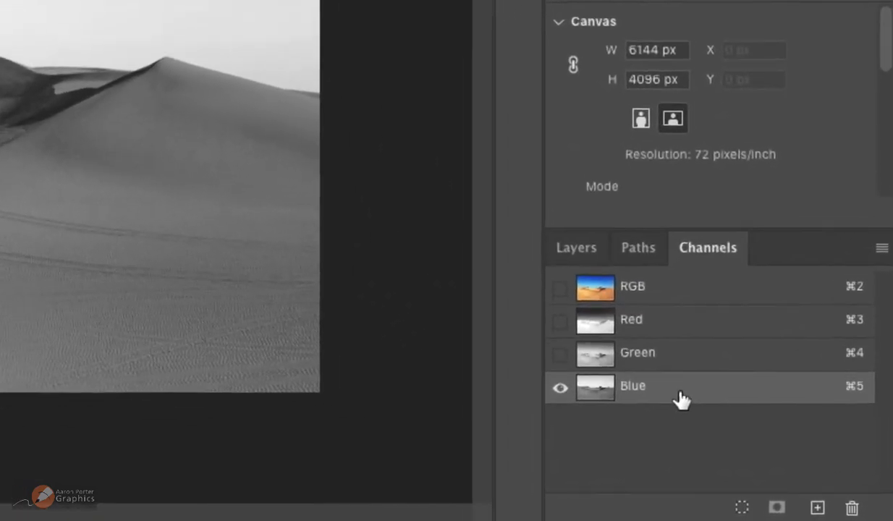
drag(640, 370, 801, 506)
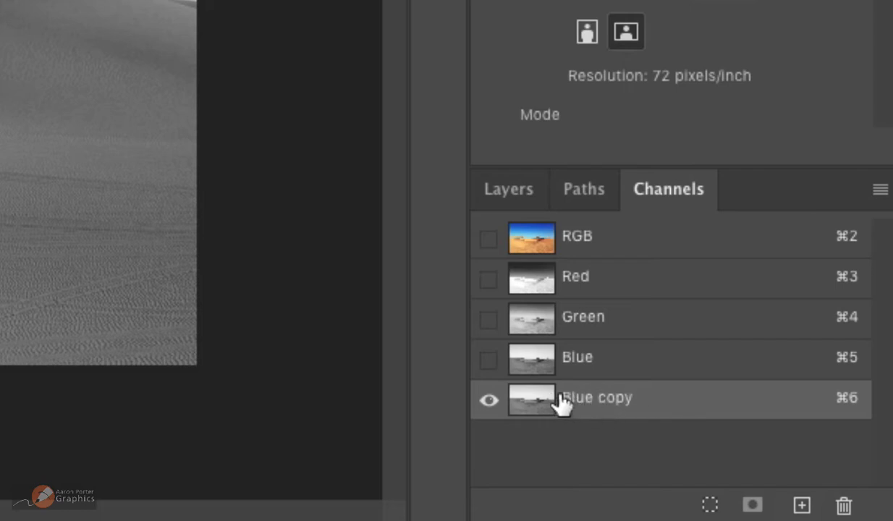
double_click(584, 402)
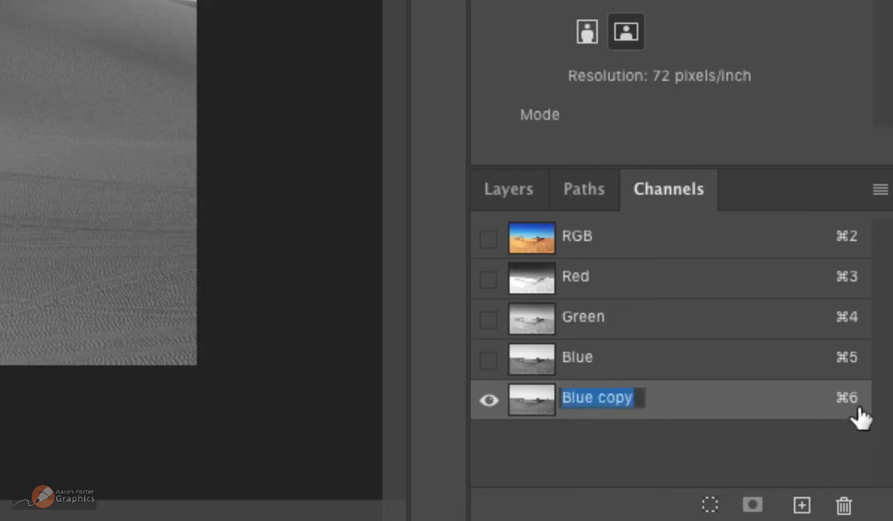
text(Sky)
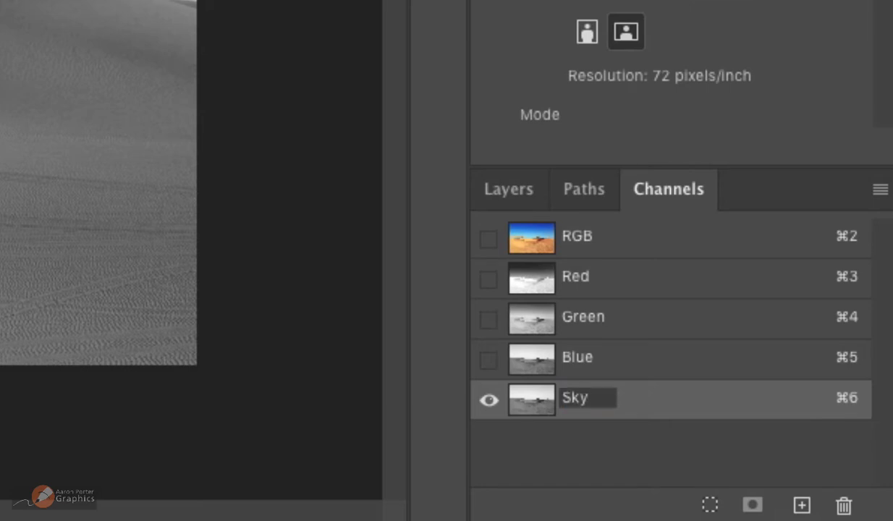
key(Return)
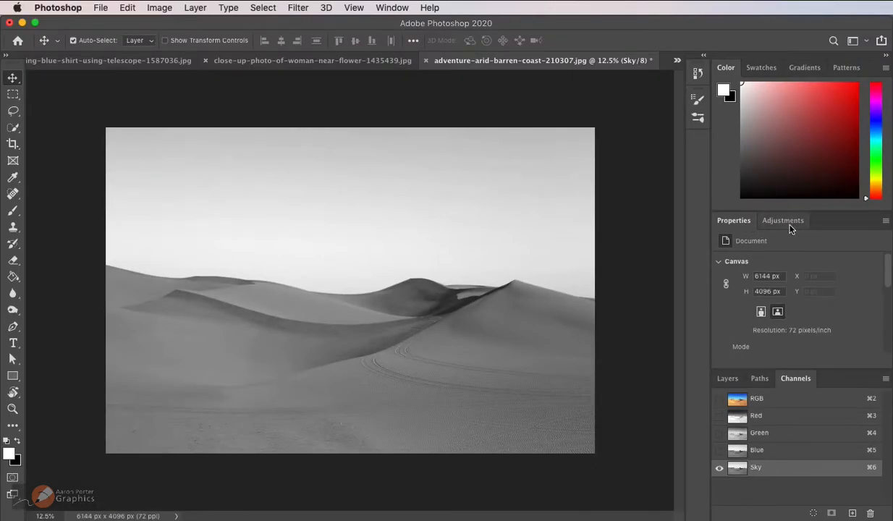
Apply Levels to the Sky channel with black input 150 and white input 174 to separate sky and dunes into pure white and black.
click(159, 7)
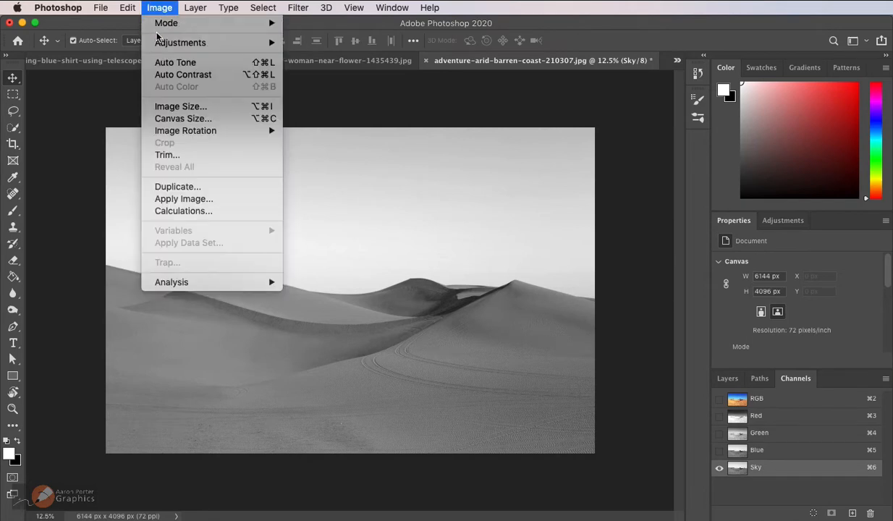
mouse_move(163, 43)
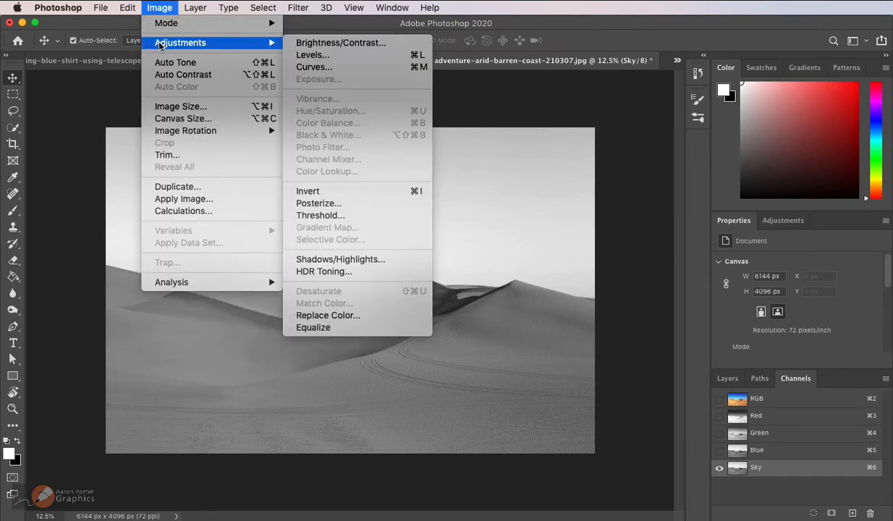
click(362, 61)
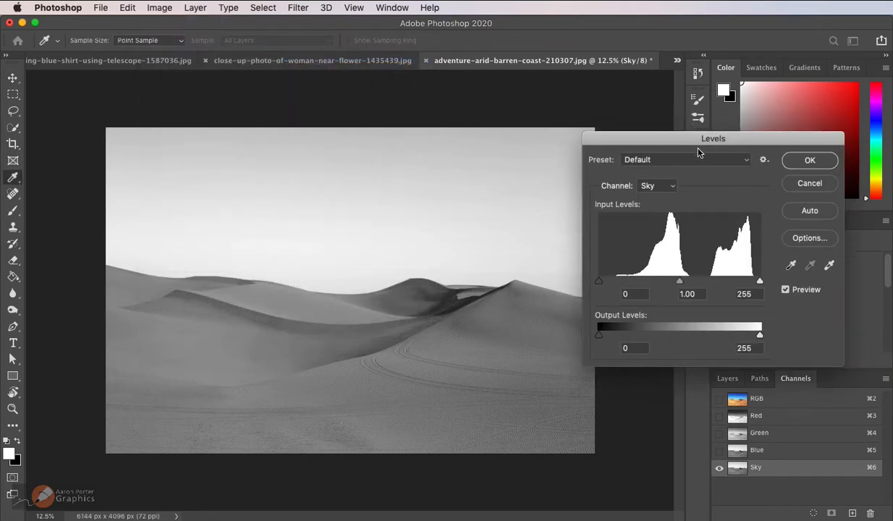
drag(698, 152, 666, 193)
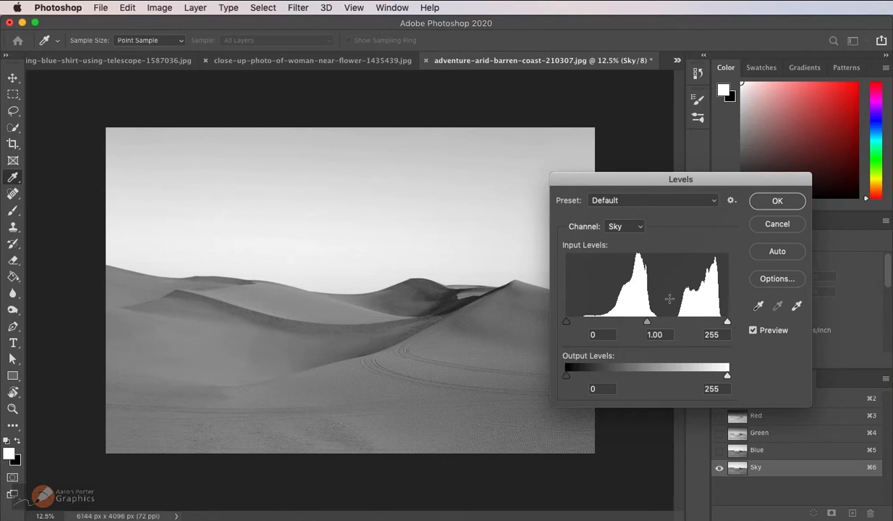
drag(728, 324, 709, 326)
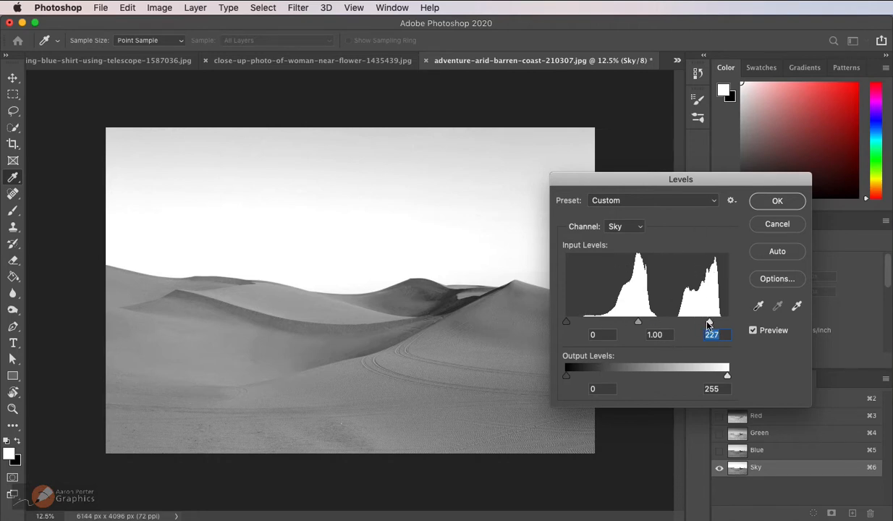
drag(708, 325, 675, 323)
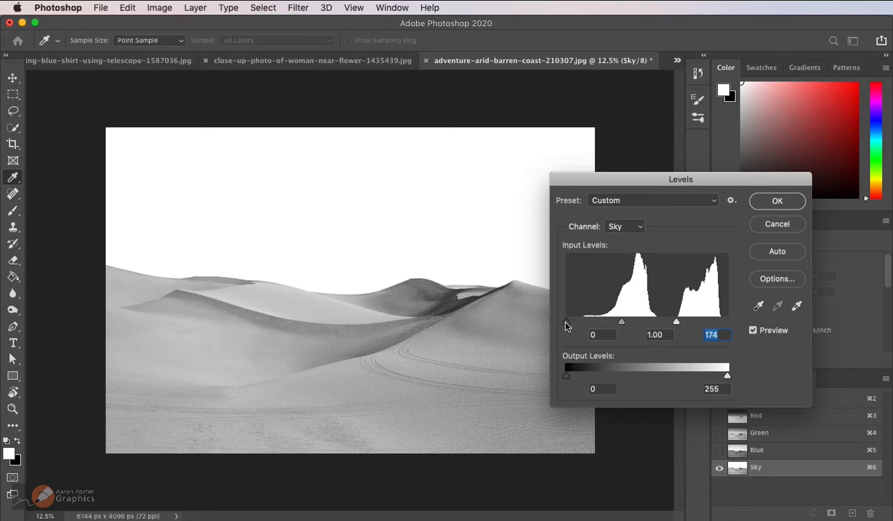
drag(565, 322, 662, 325)
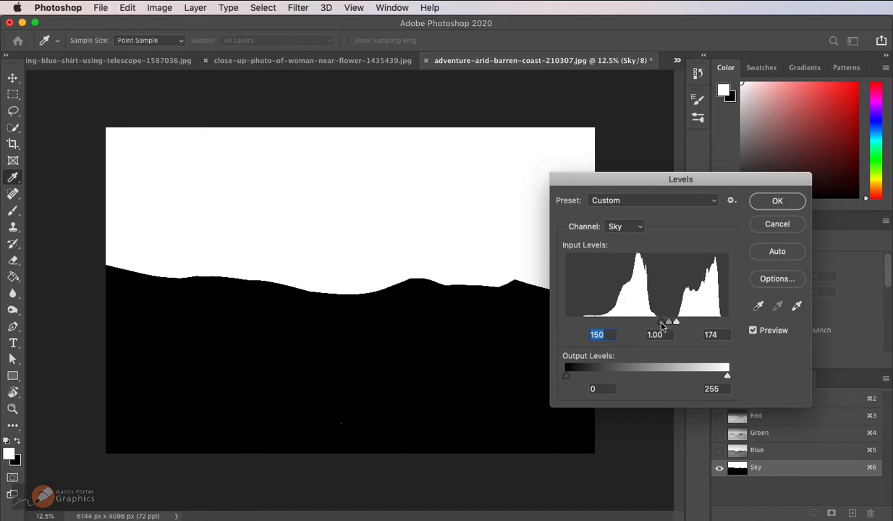
click(776, 201)
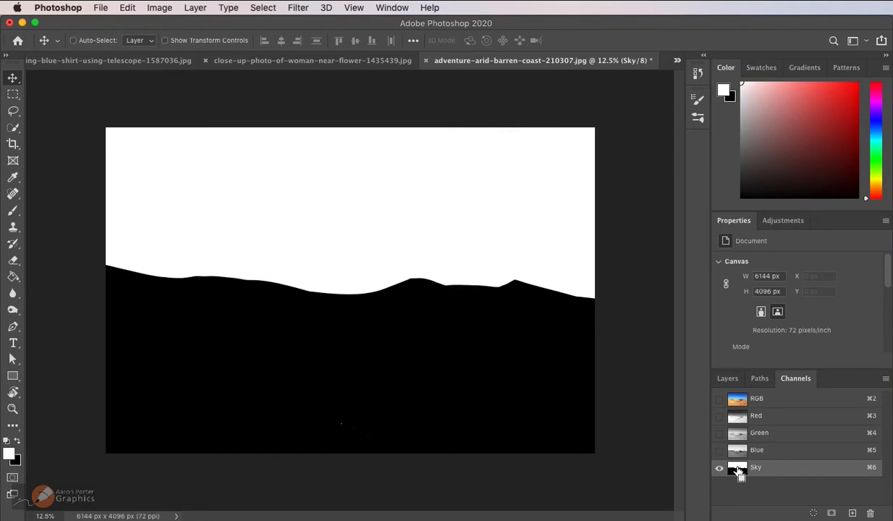
Load the Sky channel as a selection, restore the RGB composite and return to the layers.
super+click(737, 469)
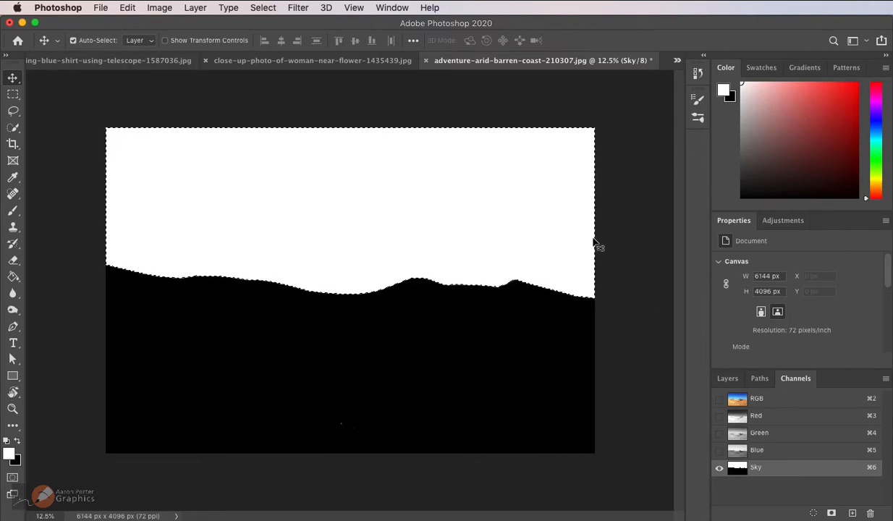
click(806, 404)
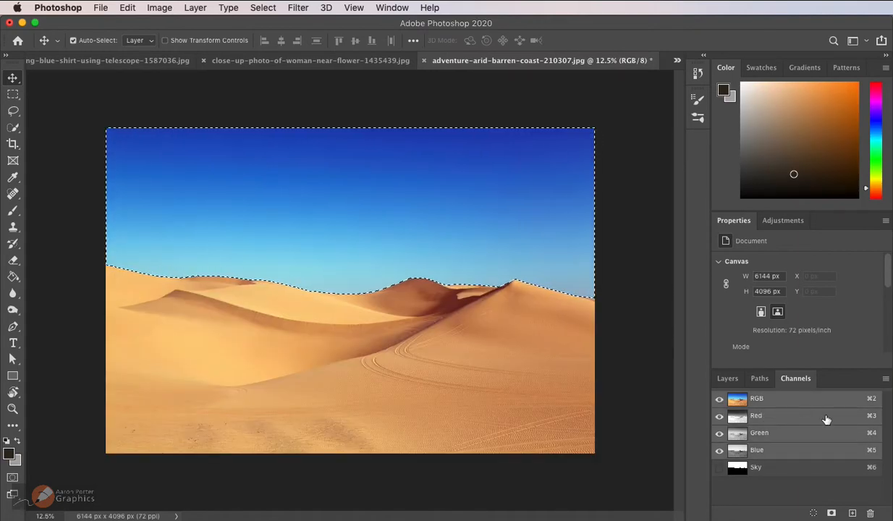
click(724, 379)
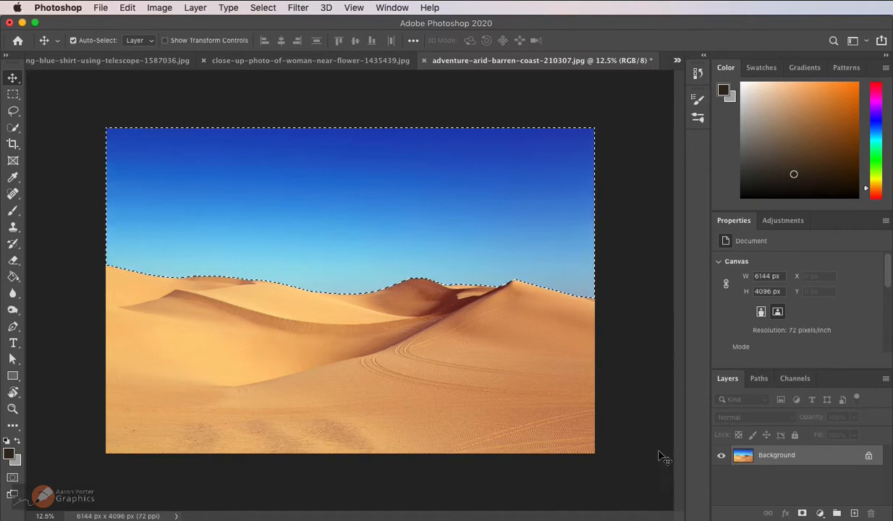
Try a layer mask that keeps only the selected sky, and undo it.
click(801, 513)
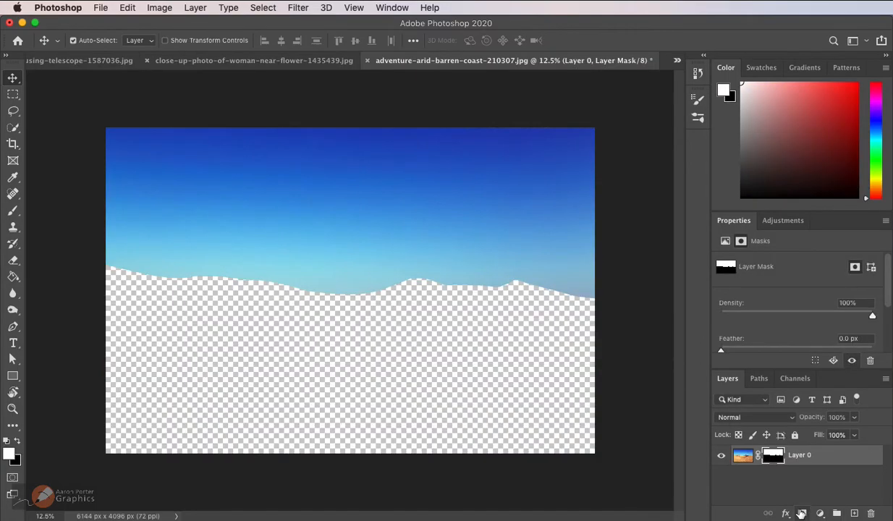
key(super+z)
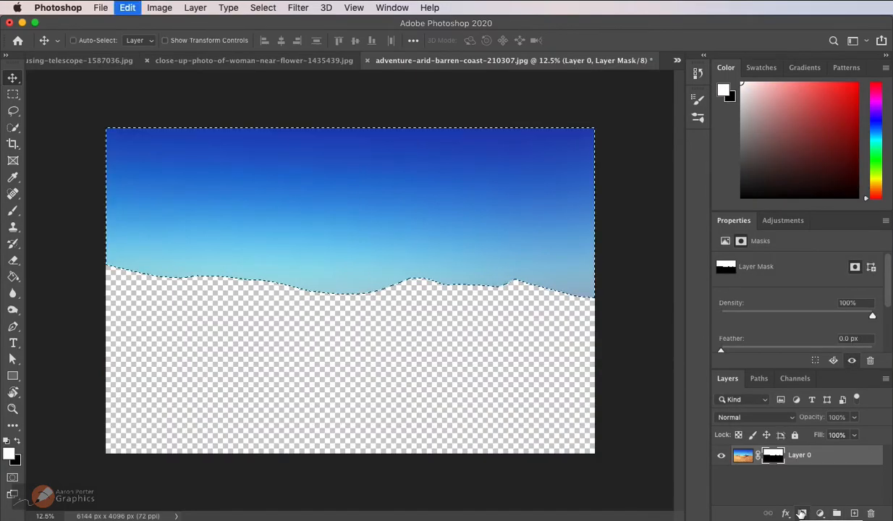
Add an inverted layer mask from the sky selection to the Background layer to hide the sky and keep the dunes.
click(265, 6)
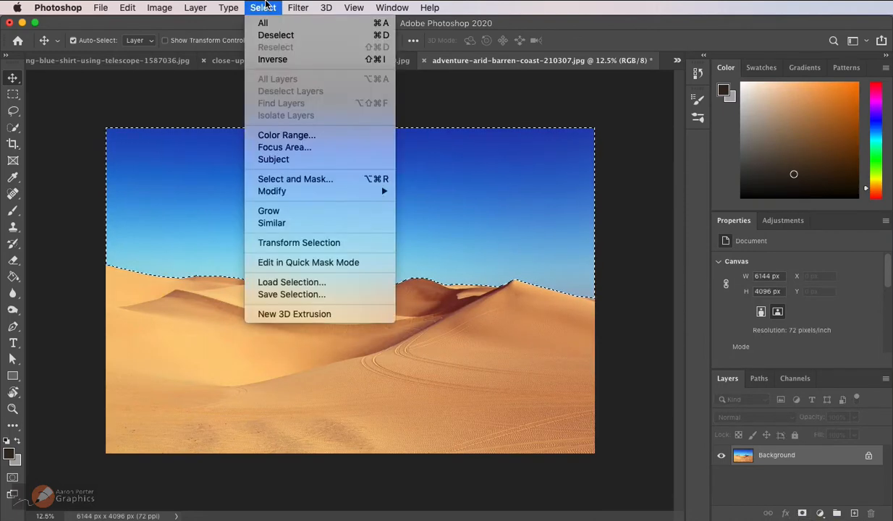
click(268, 4)
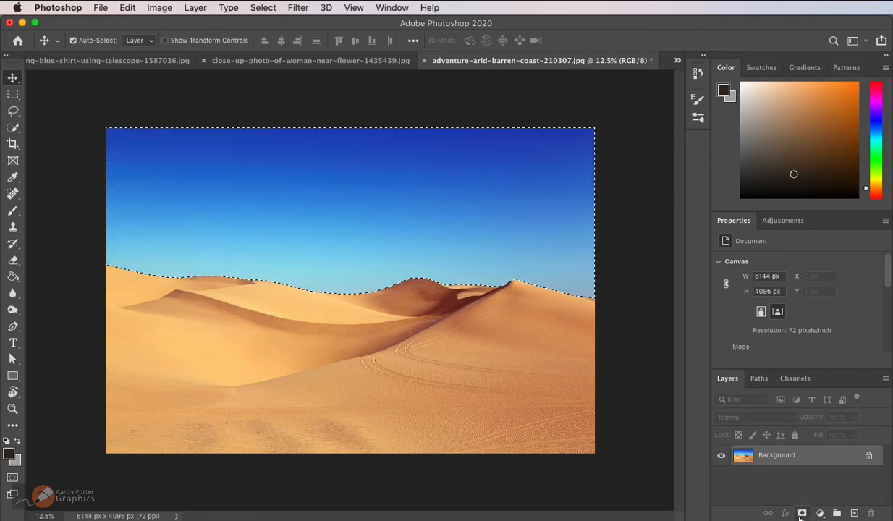
alt+click(801, 513)
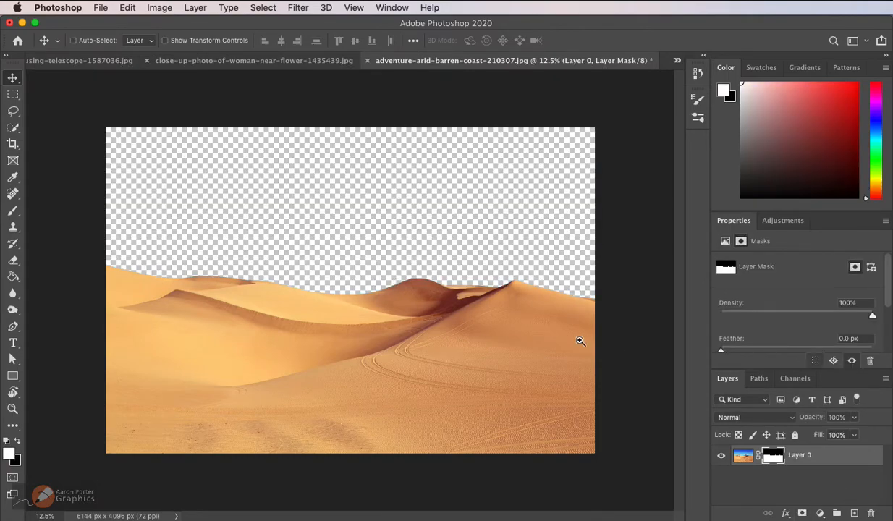
Inspect the masked edge along the dune ridges up close, and return to the full image view.
click(571, 292)
click(555, 293)
click(578, 291)
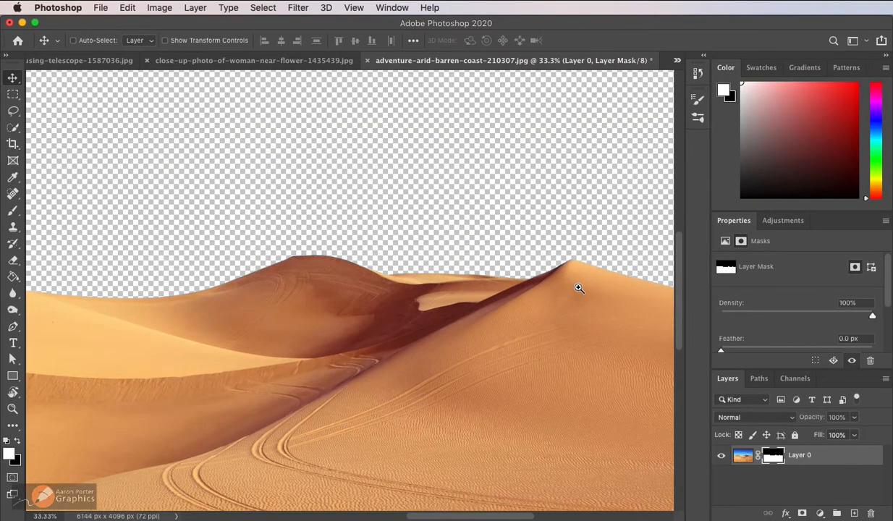
click(579, 288)
click(578, 289)
drag(275, 288, 231, 308)
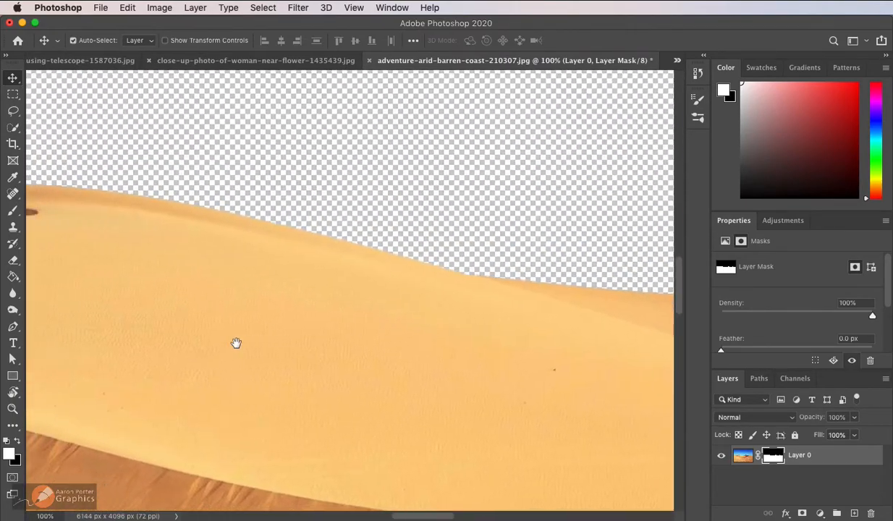
drag(236, 343, 215, 346)
alt+click(391, 302)
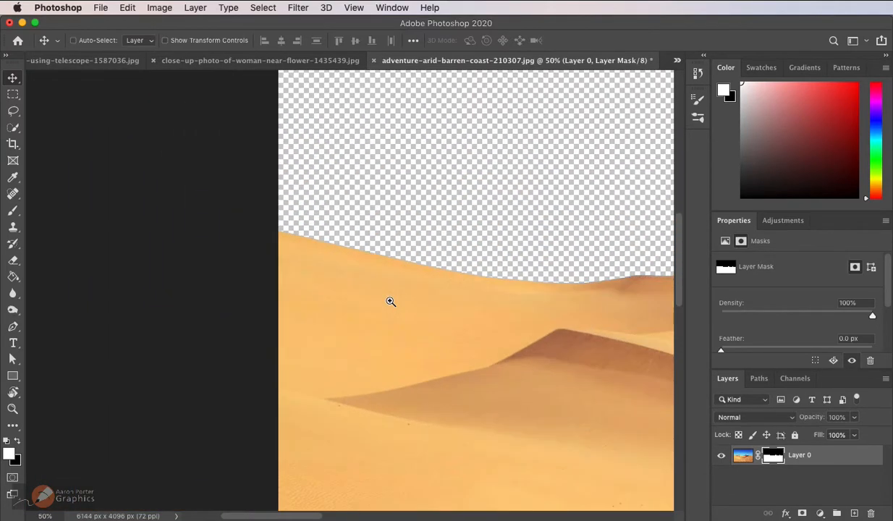
key(super+0)
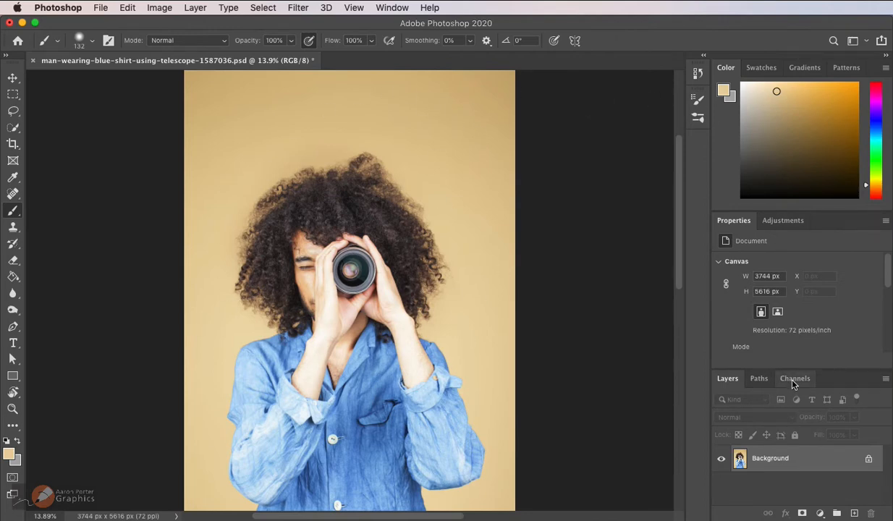
Show the history of the portrait of the man with the lens and compare Snapshot 1 with Snapshot 2.
click(699, 72)
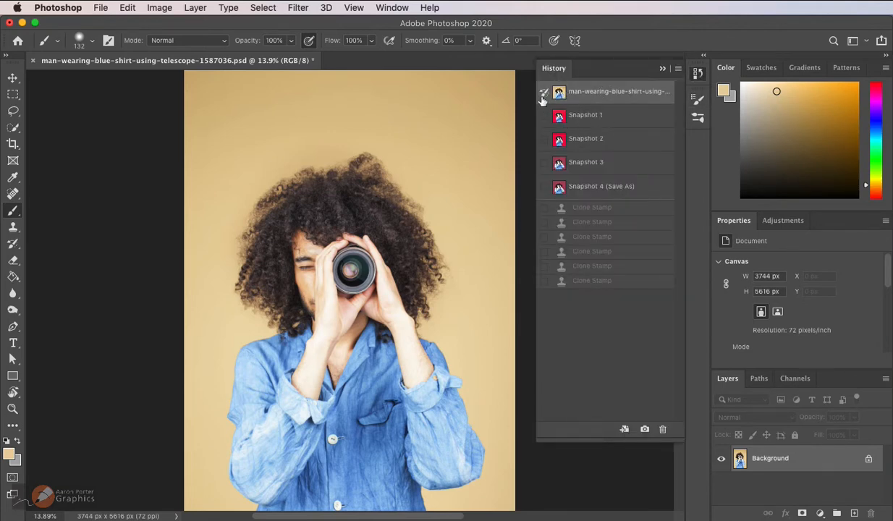
click(614, 117)
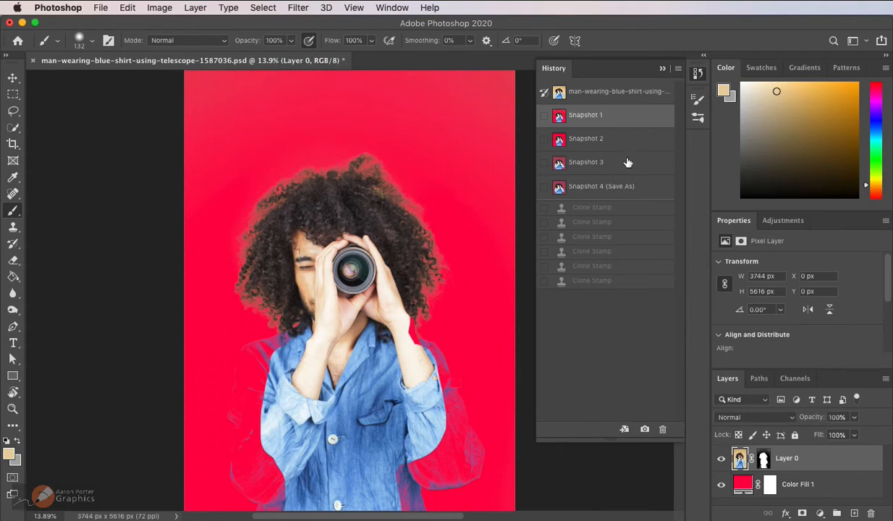
click(607, 140)
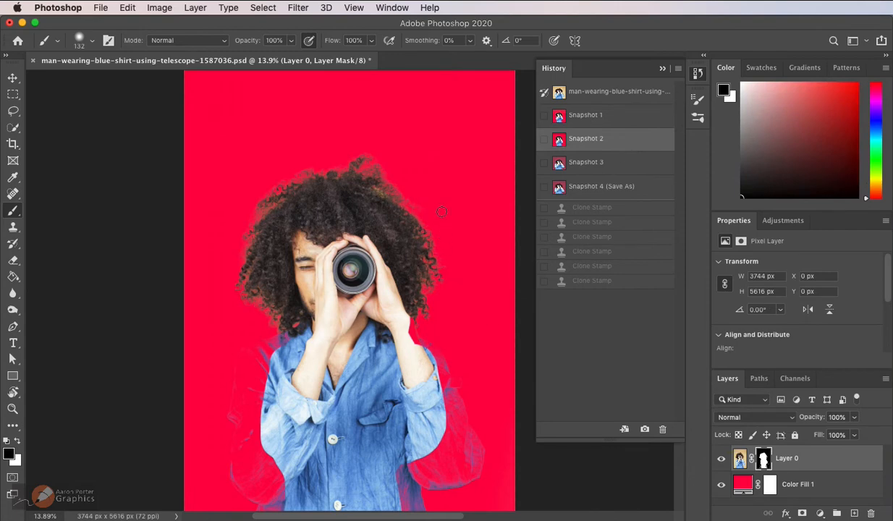
click(607, 116)
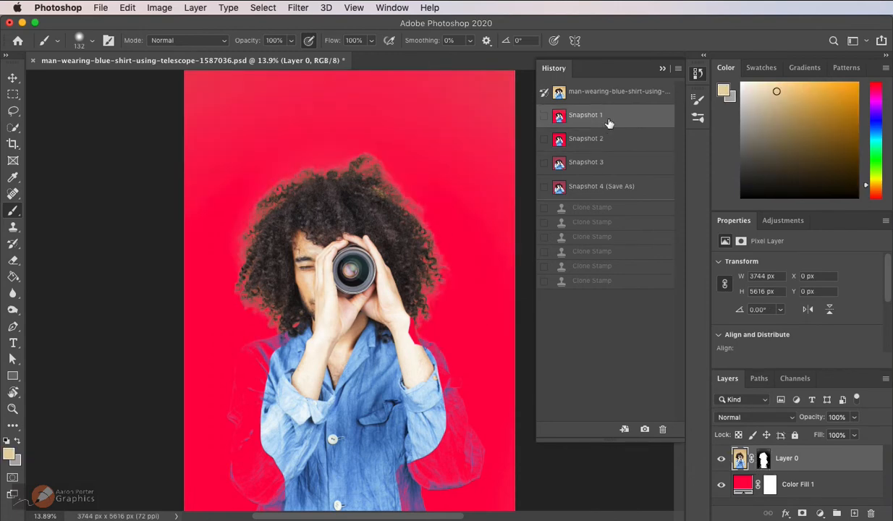
click(608, 137)
click(610, 116)
click(610, 139)
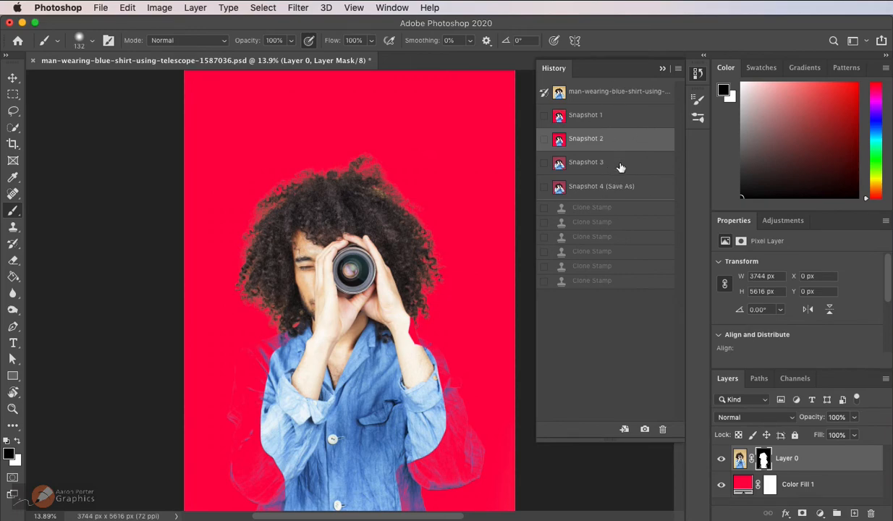
Compare Snapshot 3 with Snapshot 2, view Snapshot 4 (Save As), and restore the portrait's original opening snapshot.
click(620, 165)
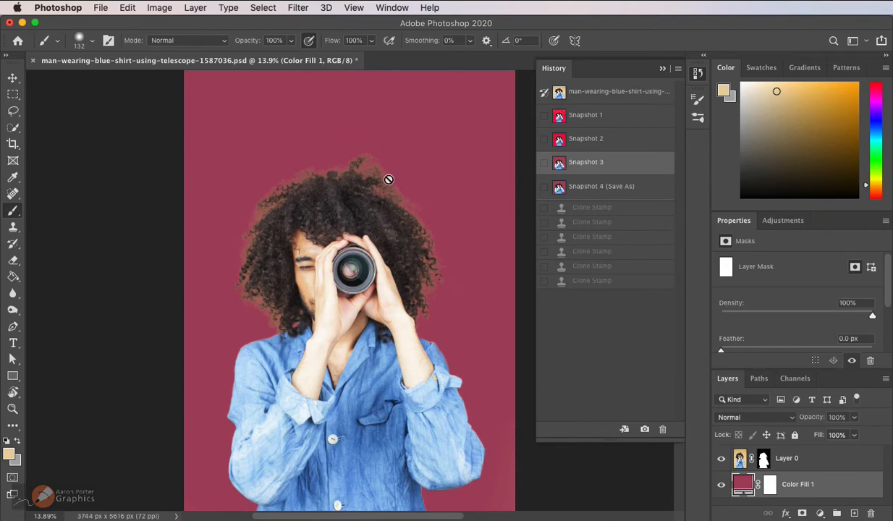
click(588, 143)
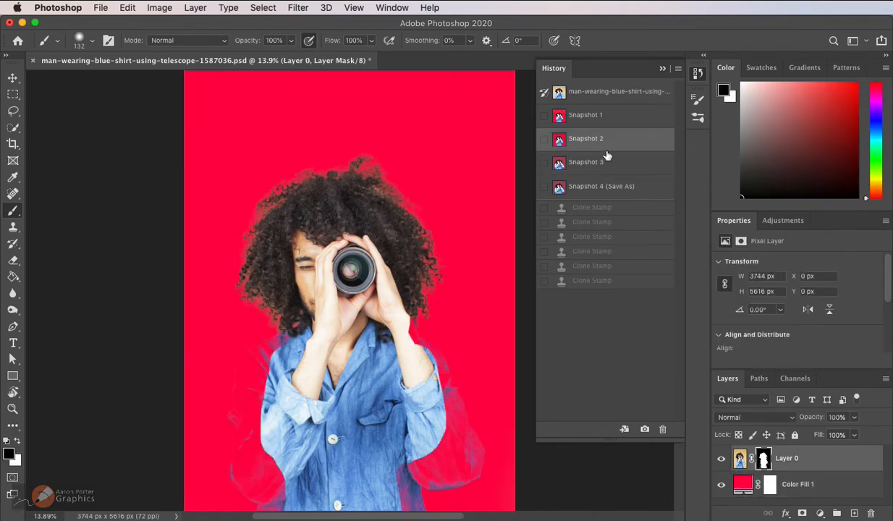
click(608, 165)
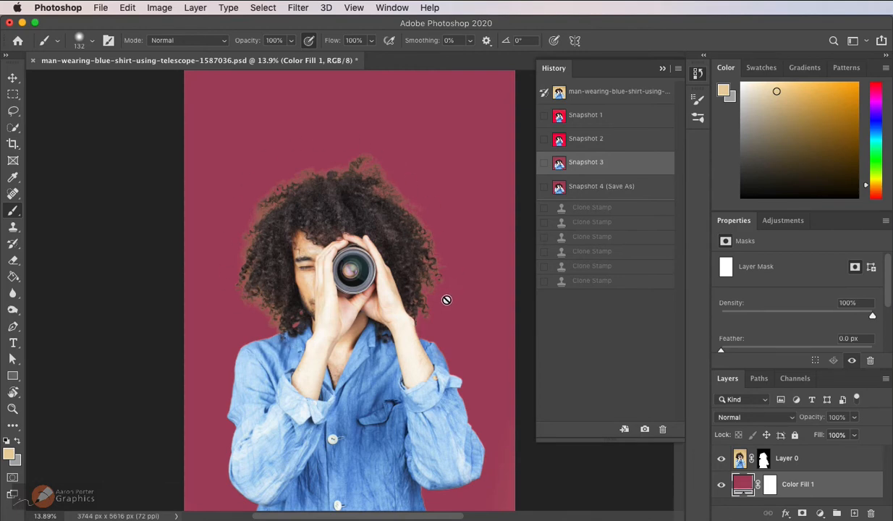
click(629, 188)
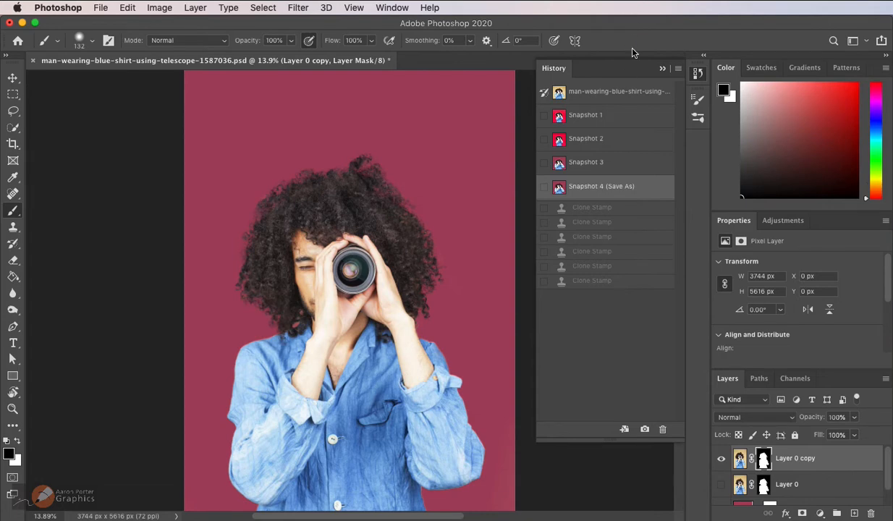
click(629, 92)
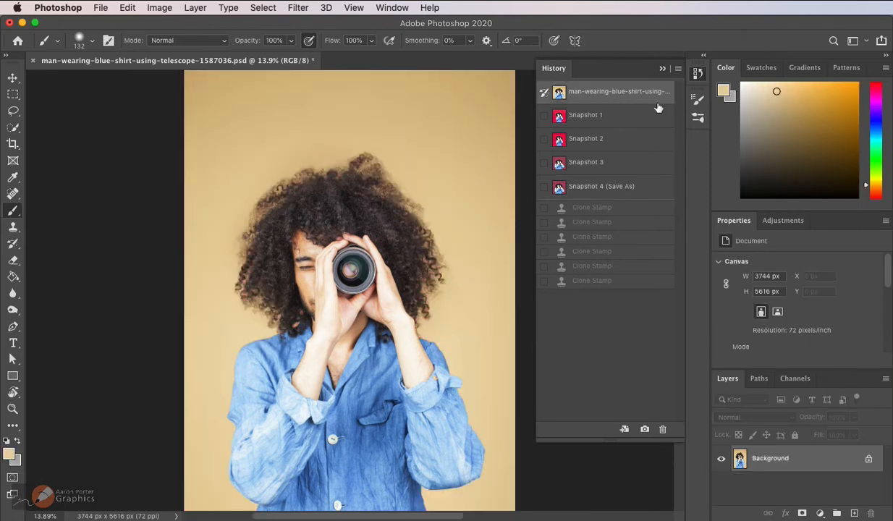
Put away the history and view the portrait's Red, Green and Blue channels one at a time.
click(661, 70)
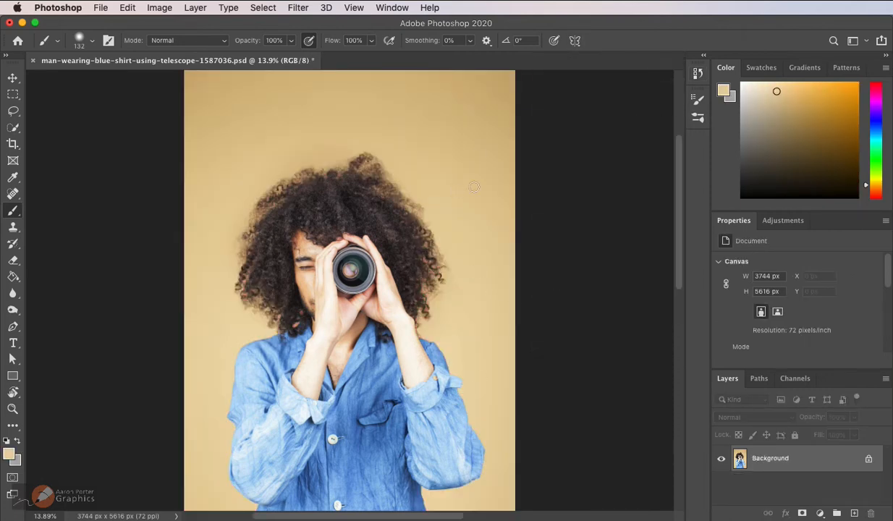
click(793, 379)
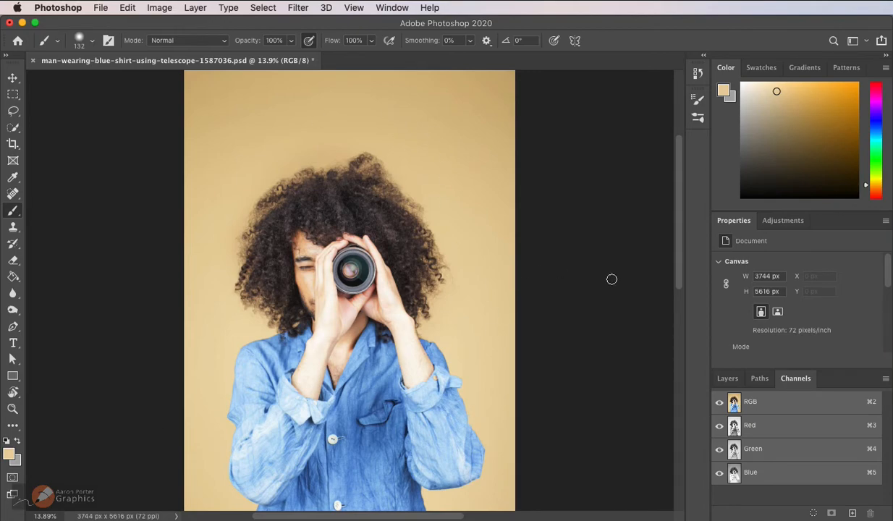
click(787, 431)
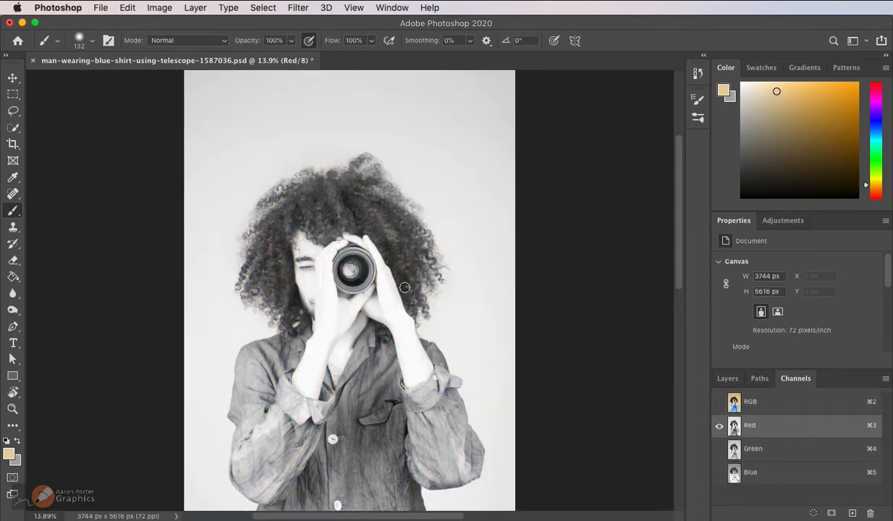
click(774, 449)
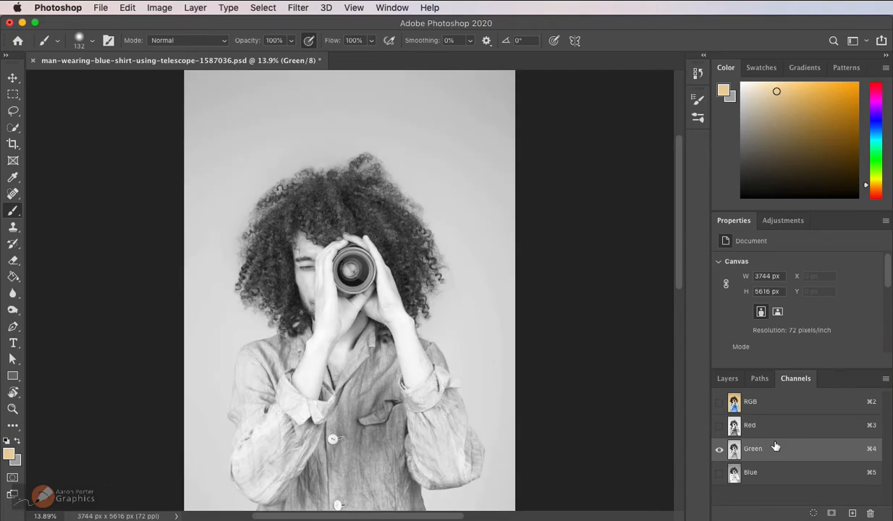
click(779, 477)
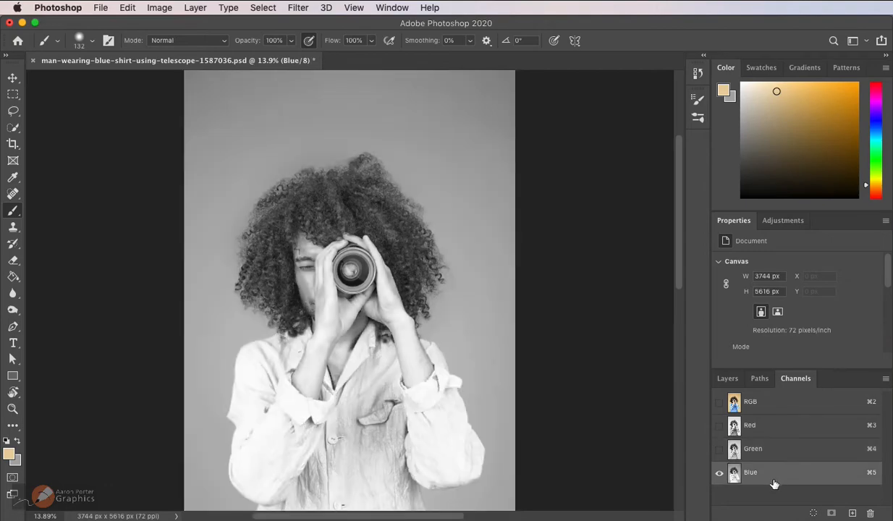
click(776, 450)
click(772, 427)
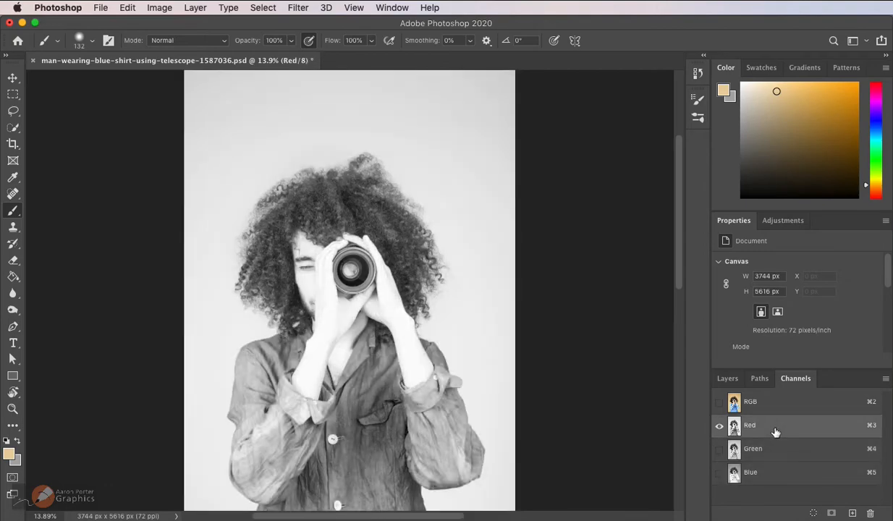
Compare the Red and Green channels for contrast between the hair and the background, checking Blue as well.
click(778, 451)
click(779, 431)
click(781, 454)
click(779, 432)
click(779, 454)
click(776, 471)
click(778, 456)
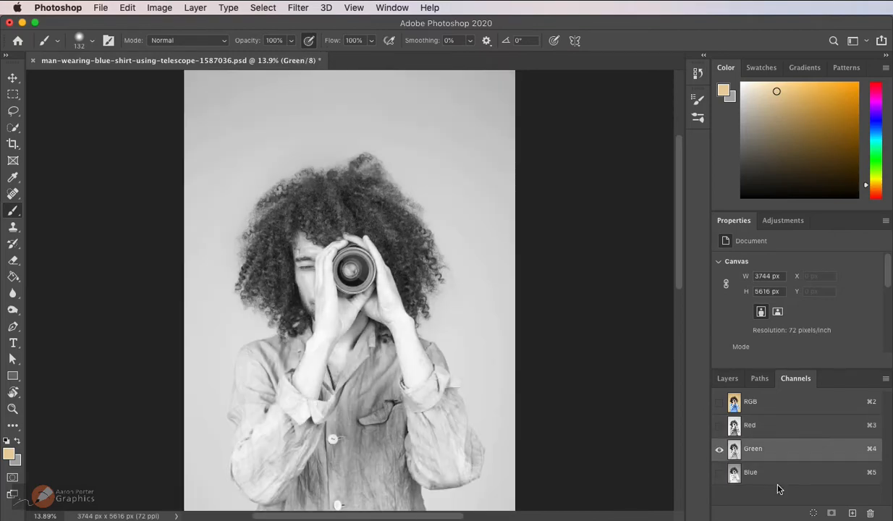
Run through the Red, Green and Blue channels again and weigh Green against Blue for separating the hair.
click(780, 425)
click(780, 452)
click(779, 475)
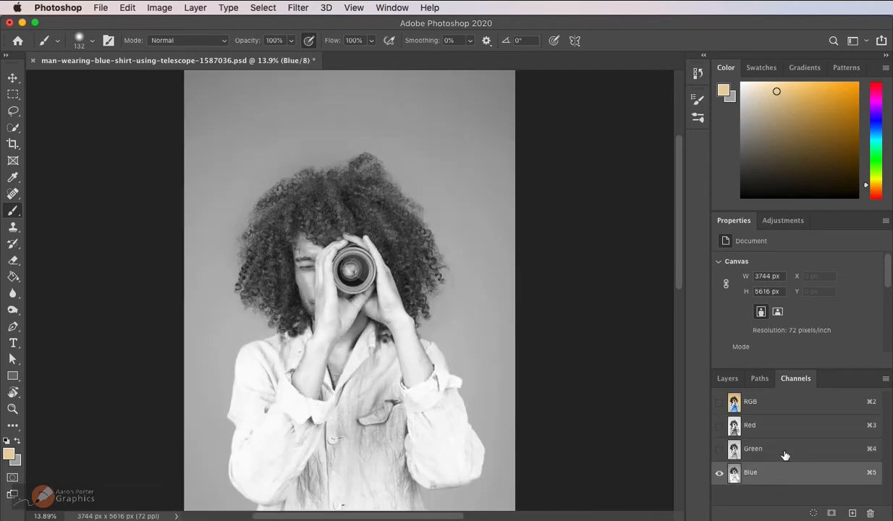
click(785, 454)
click(781, 434)
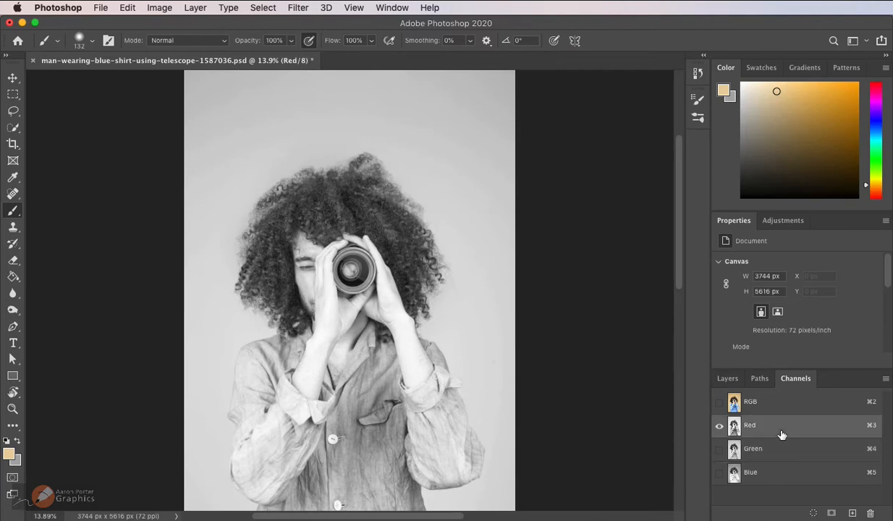
click(781, 450)
click(782, 470)
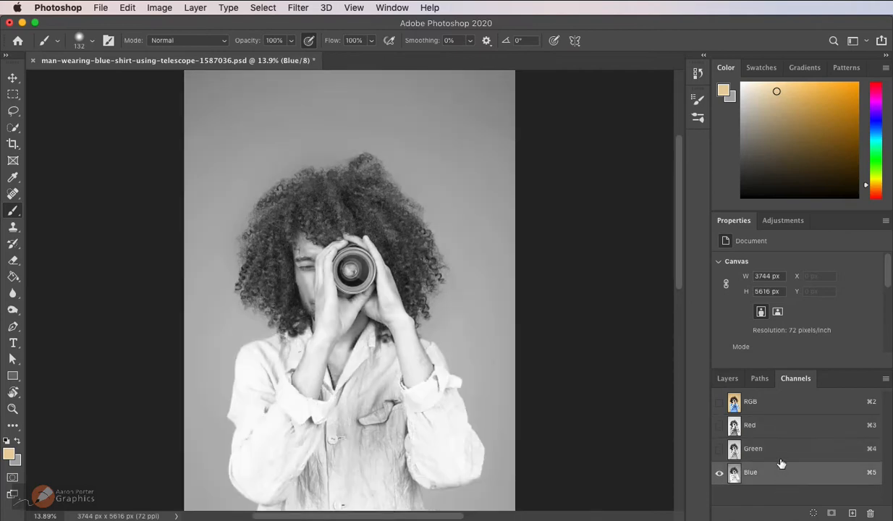
click(780, 453)
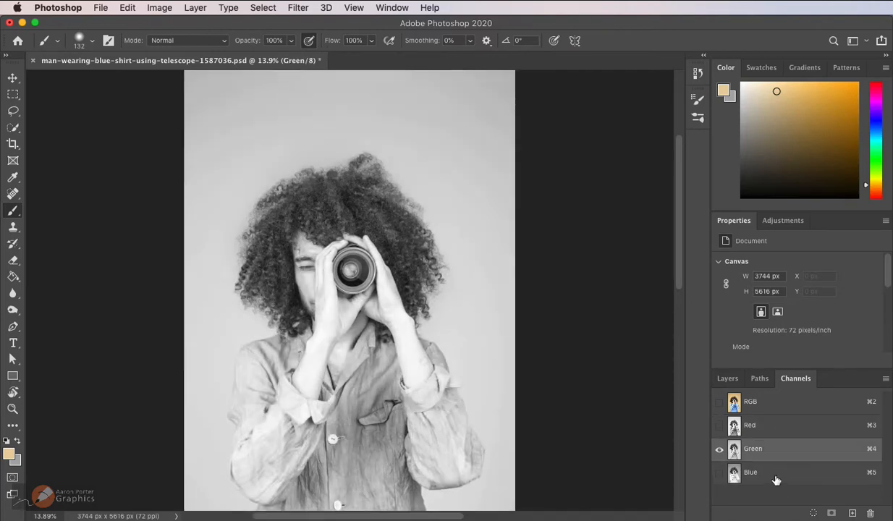
click(776, 476)
click(780, 452)
click(780, 477)
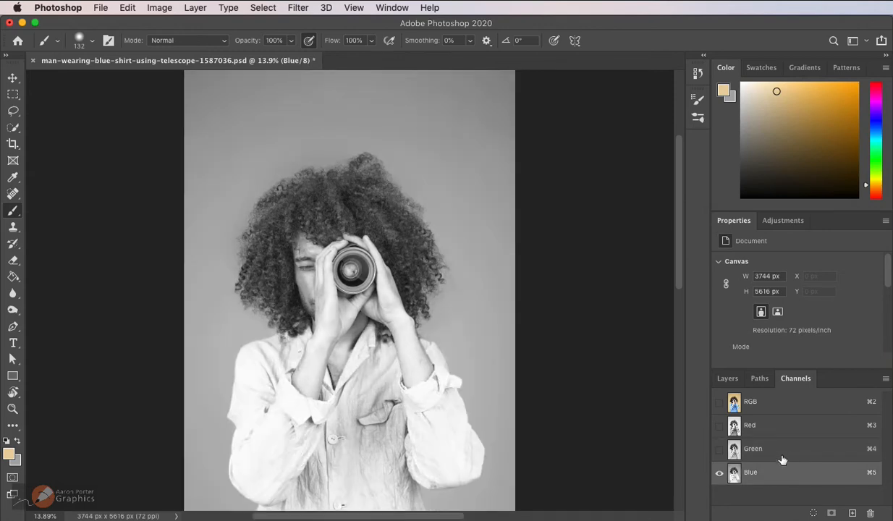
Duplicate the Green channel and rename the copy Hair.
click(782, 456)
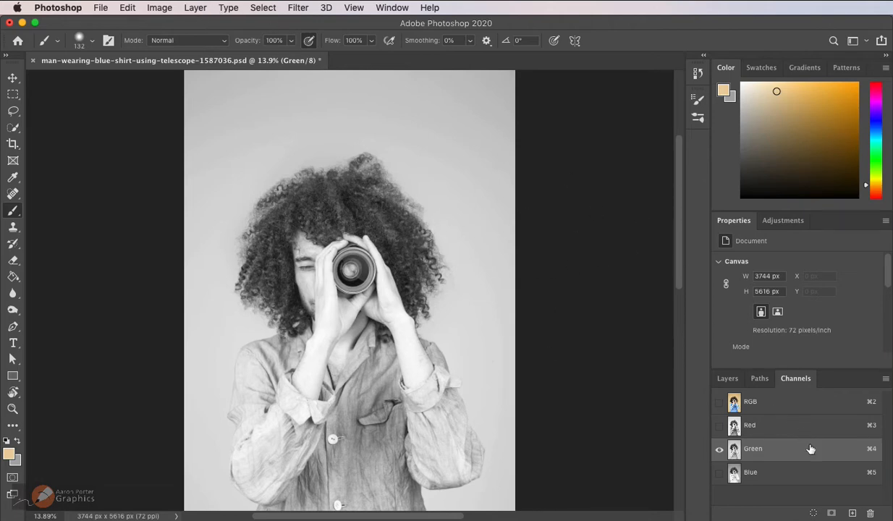
drag(823, 453, 852, 513)
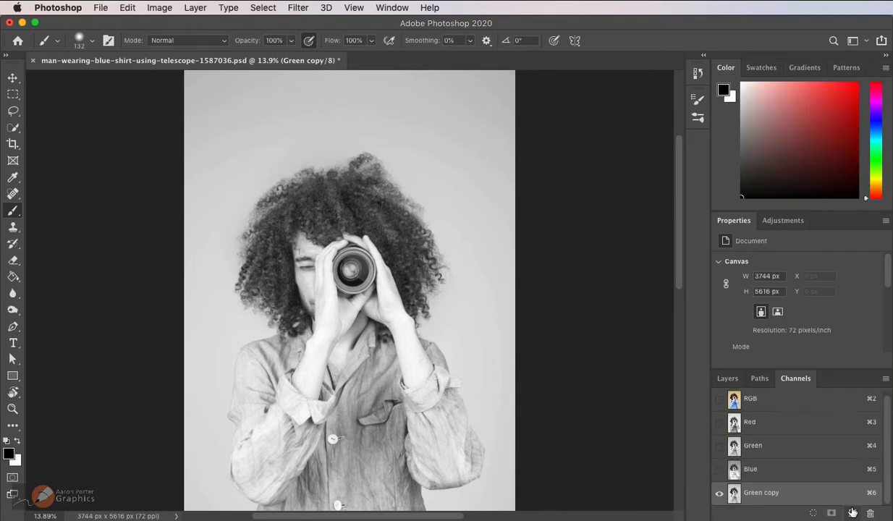
double_click(761, 492)
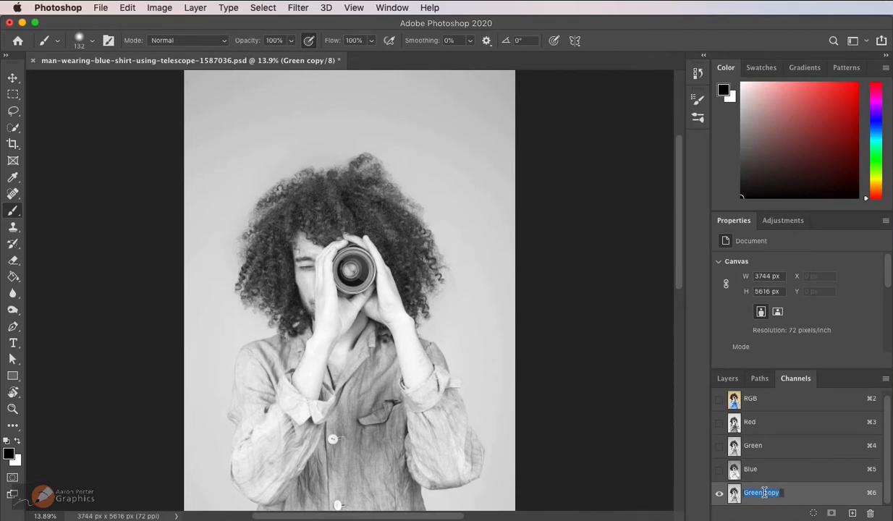
text(Hair)
key(Return)
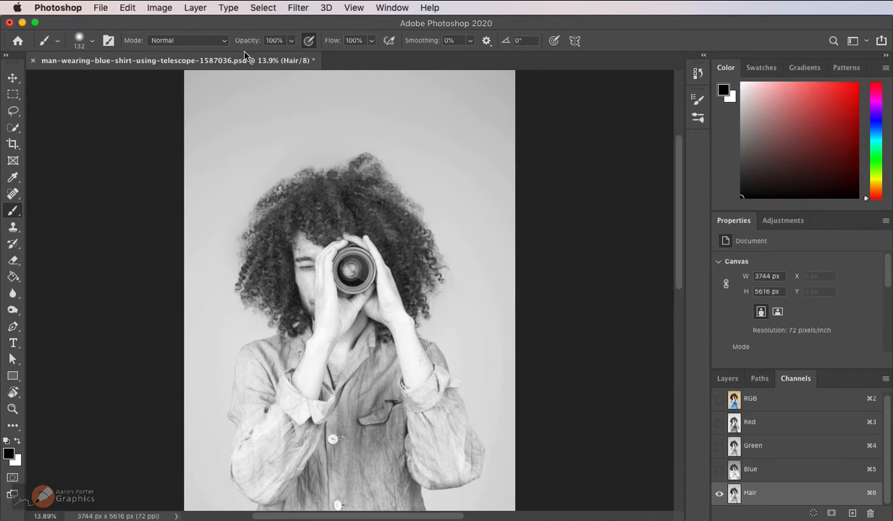
Open the Levels adjustment for the Hair channel and activate its black point eyedropper.
click(160, 7)
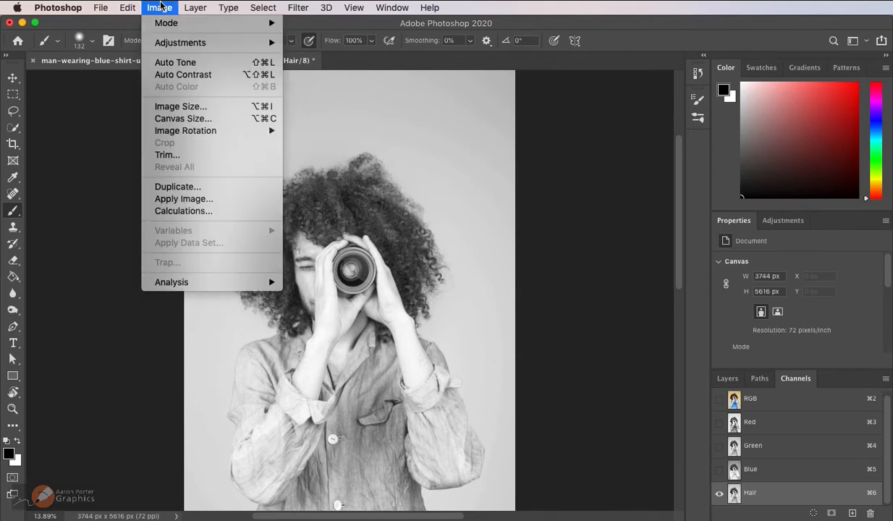
mouse_move(167, 44)
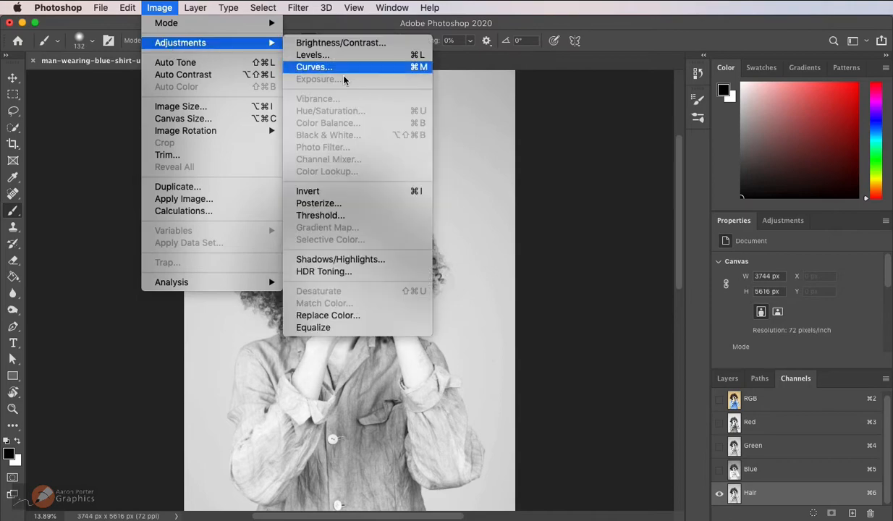
click(363, 63)
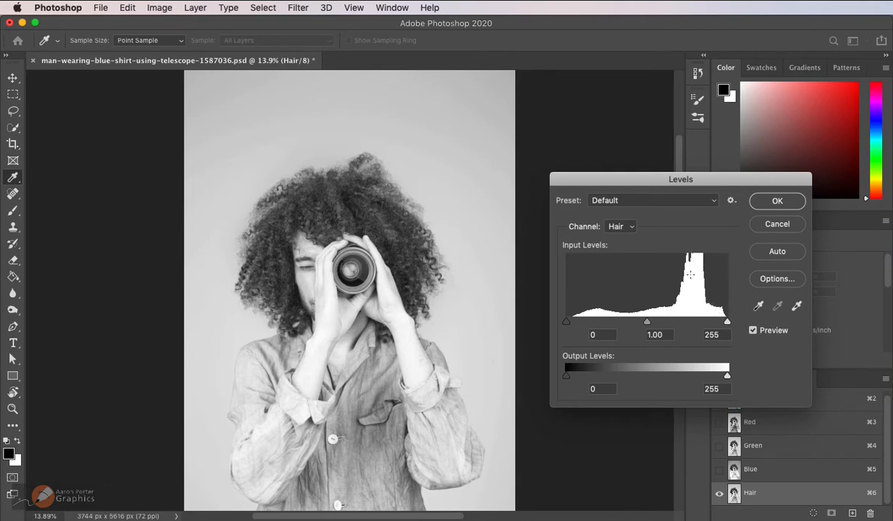
mouse_move(728, 326)
mouse_down()
mouse_move(709, 324)
mouse_move(731, 320)
mouse_up()
click(796, 307)
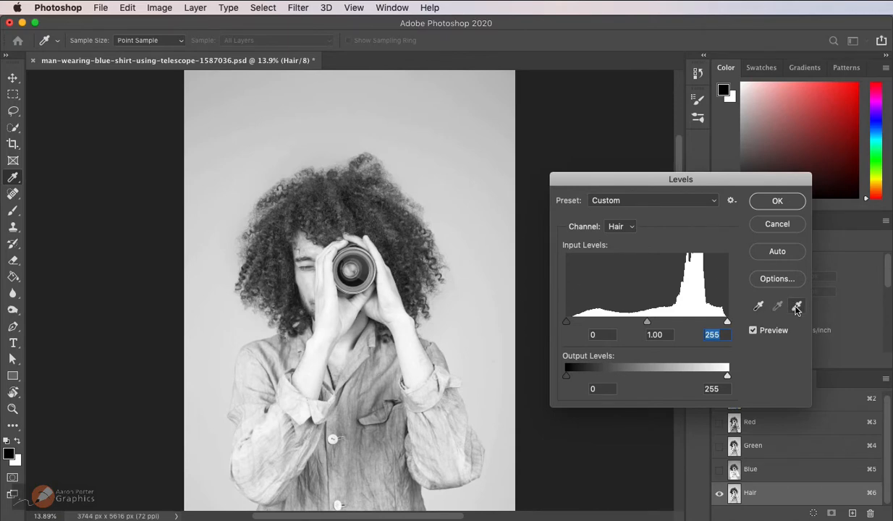
click(758, 307)
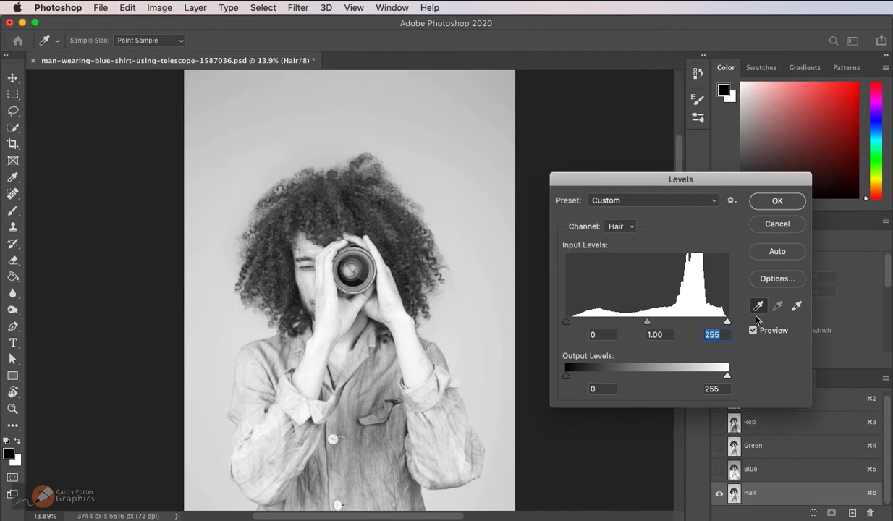
Try different black points for the Hair channel by sampling the dark lens interior and the curly hair.
click(356, 279)
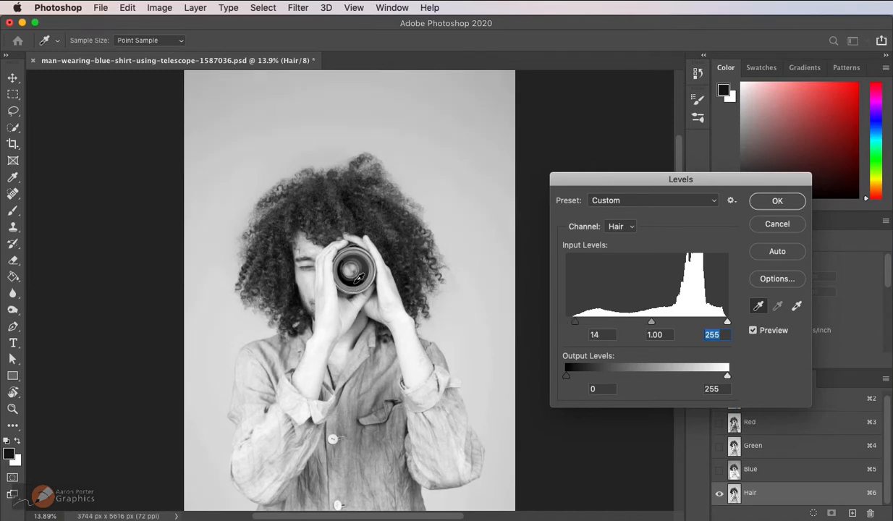
click(392, 247)
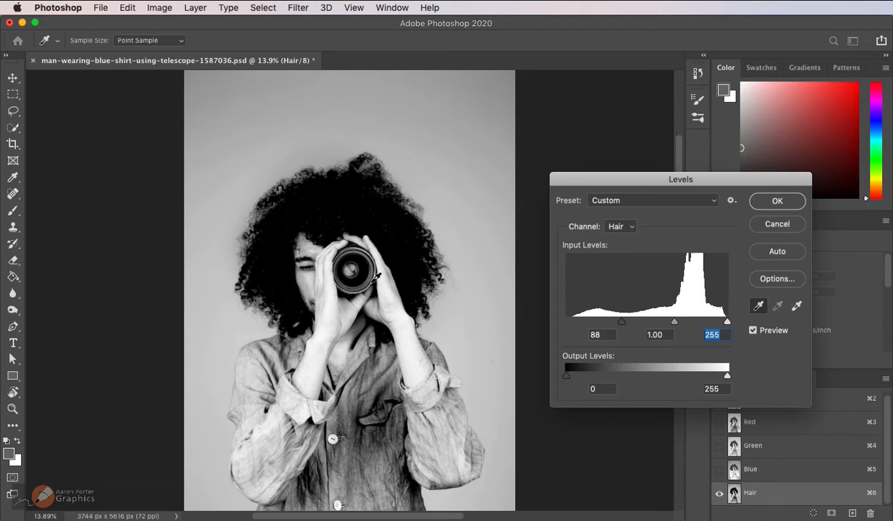
click(347, 278)
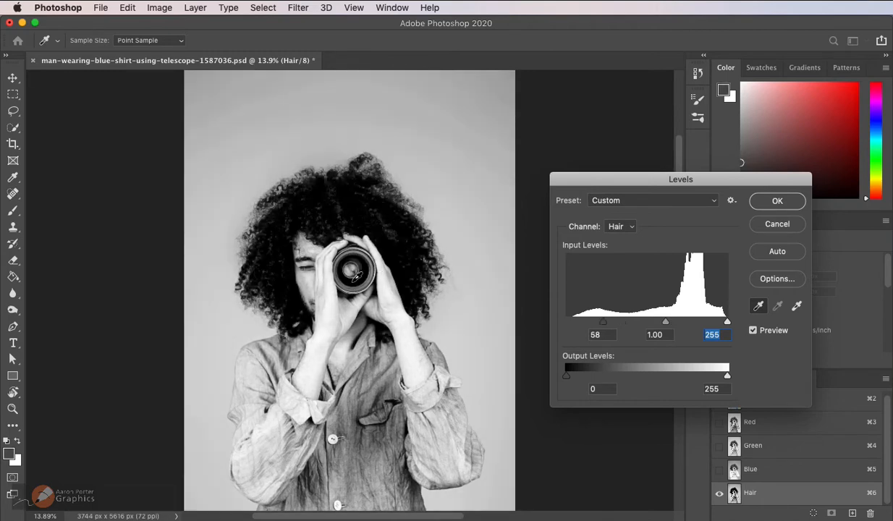
click(340, 282)
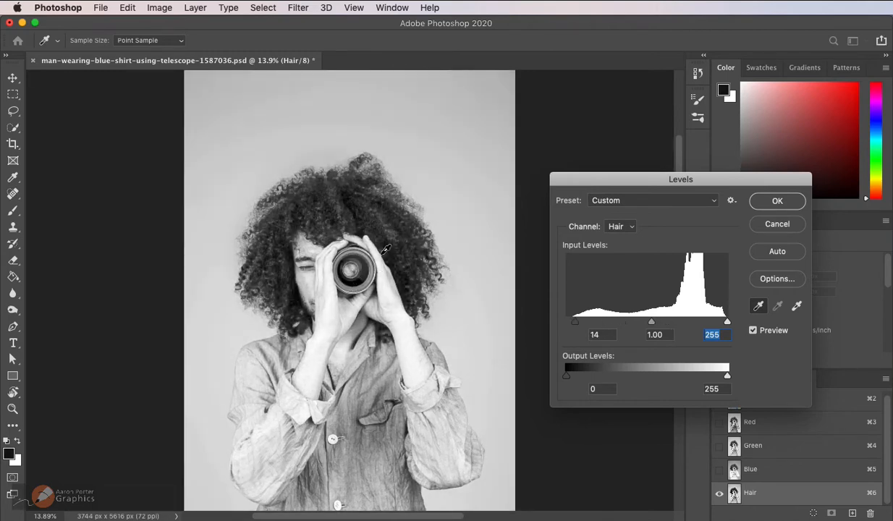
Sample the lens edge as black point (45) and the background beside the hair as white point (203), and apply the Levels.
click(332, 269)
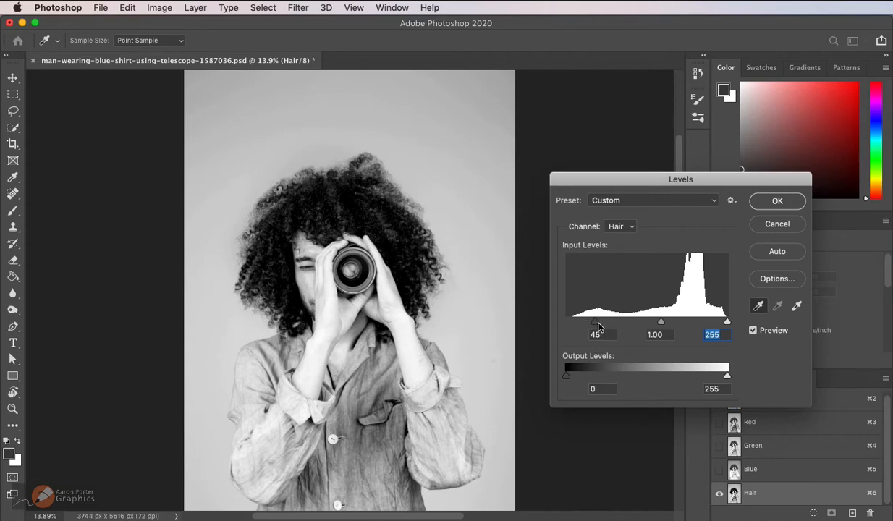
click(796, 307)
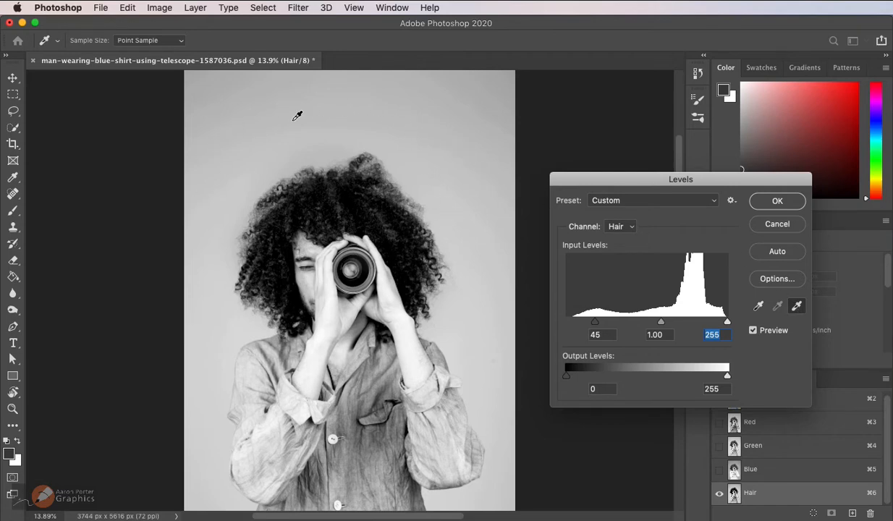
click(460, 185)
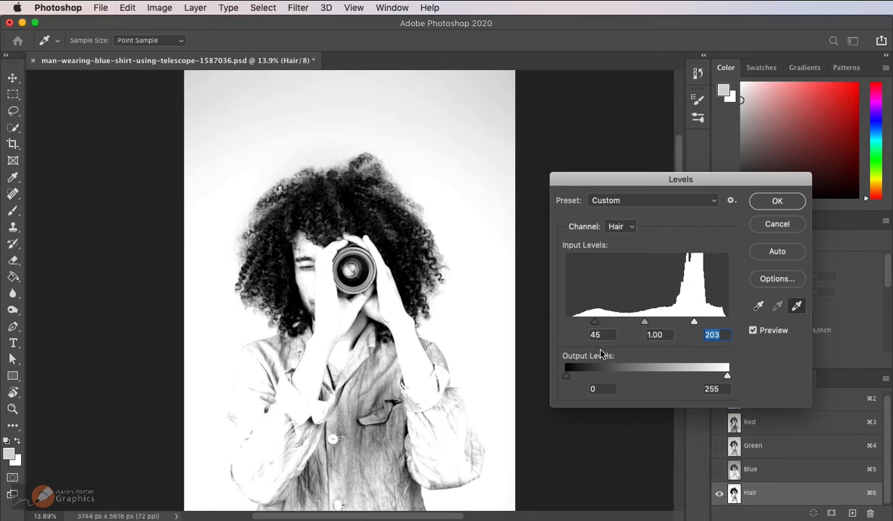
click(769, 202)
key(b)
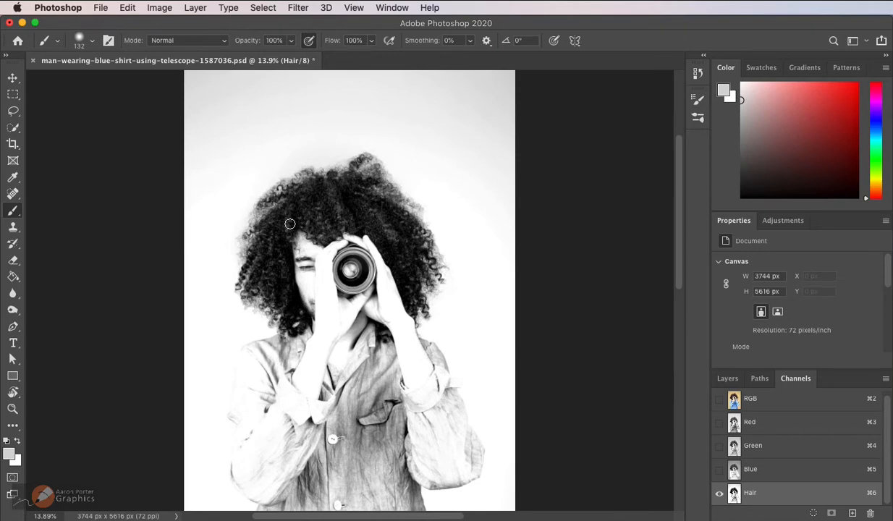
Open Calculations for the Hair channel and set the Source 2 channel to Blue.
click(159, 7)
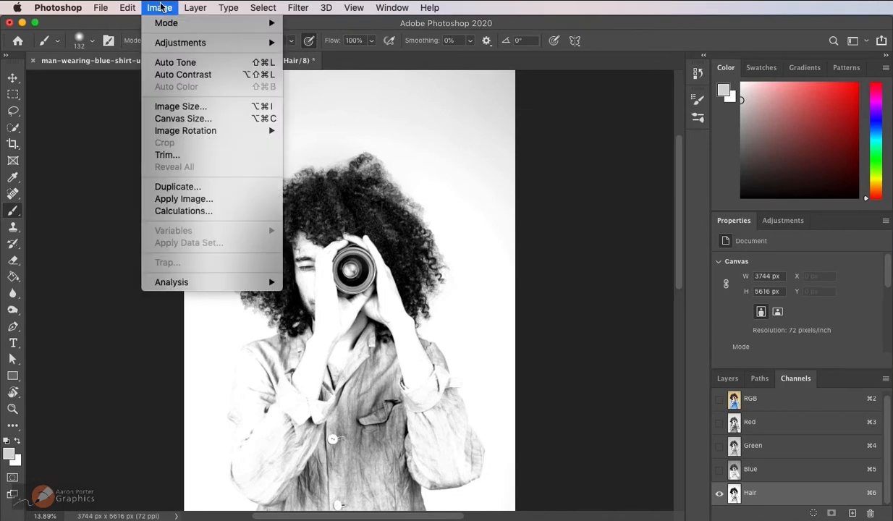
click(188, 211)
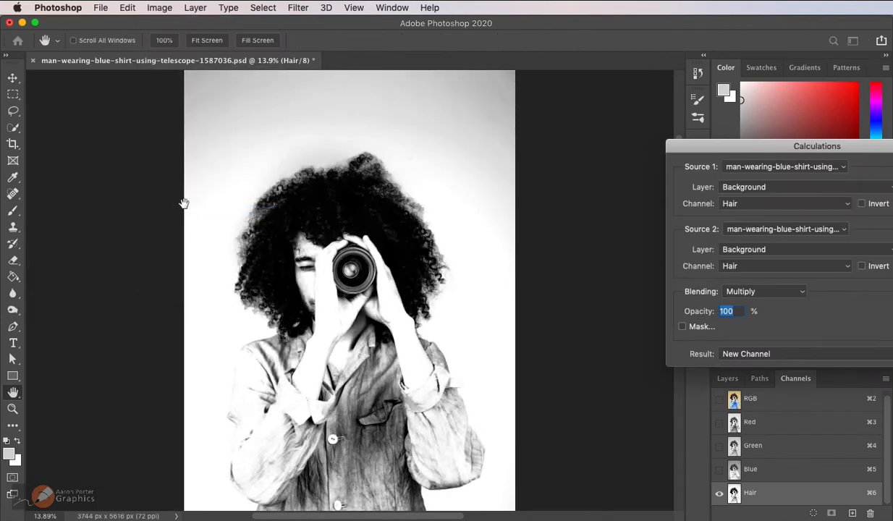
drag(735, 148, 578, 72)
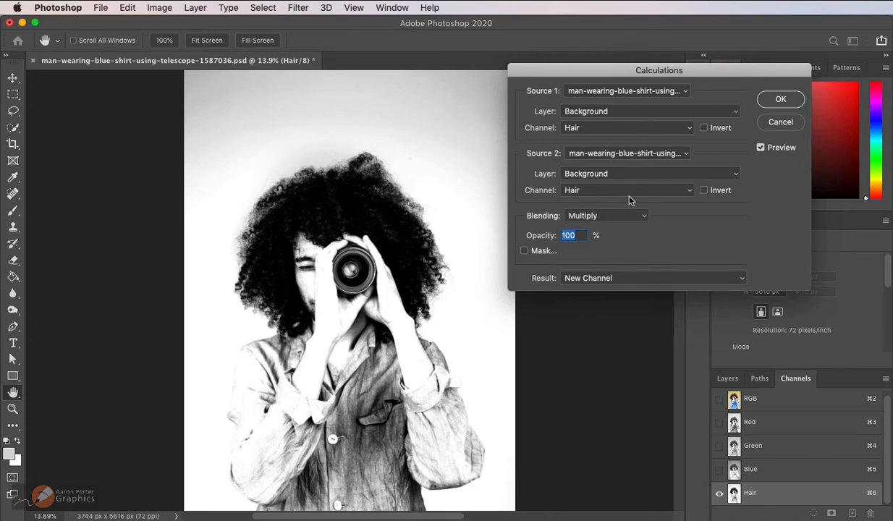
click(687, 192)
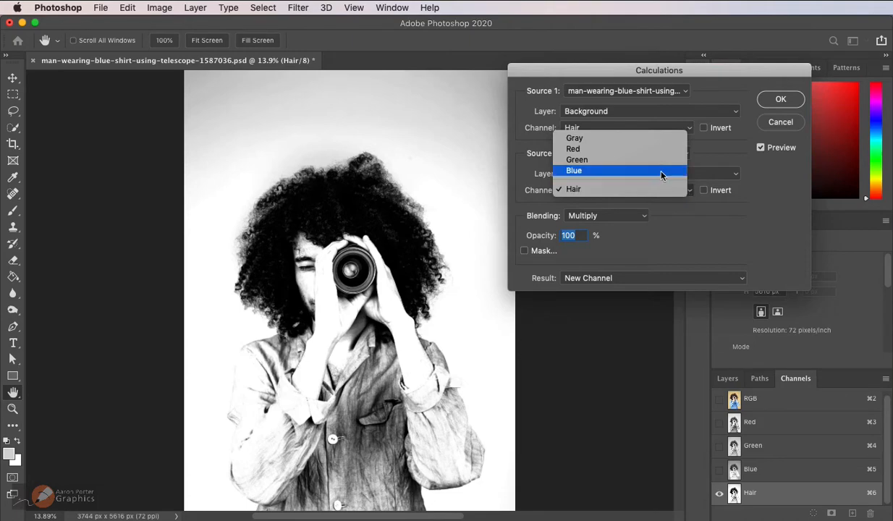
click(636, 165)
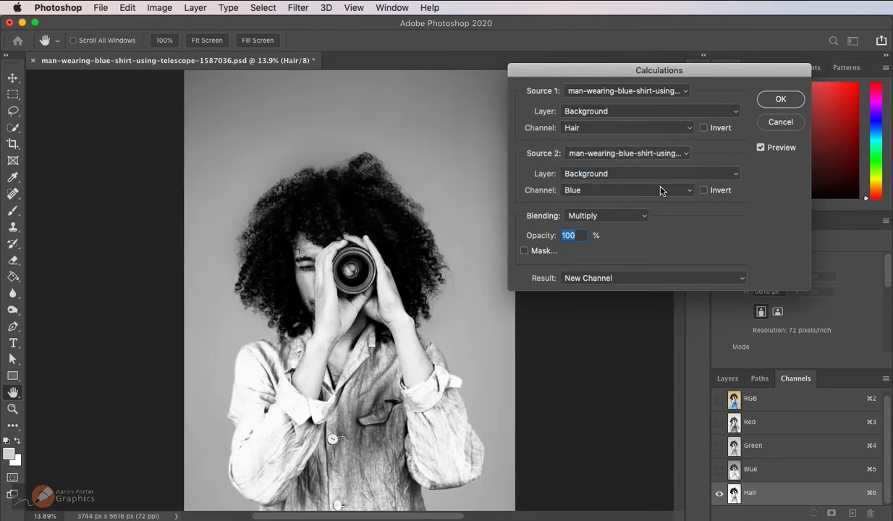
Compare Green, Red, Hair and Blue as the Source 2 channel in Calculations.
click(657, 192)
click(662, 177)
click(635, 191)
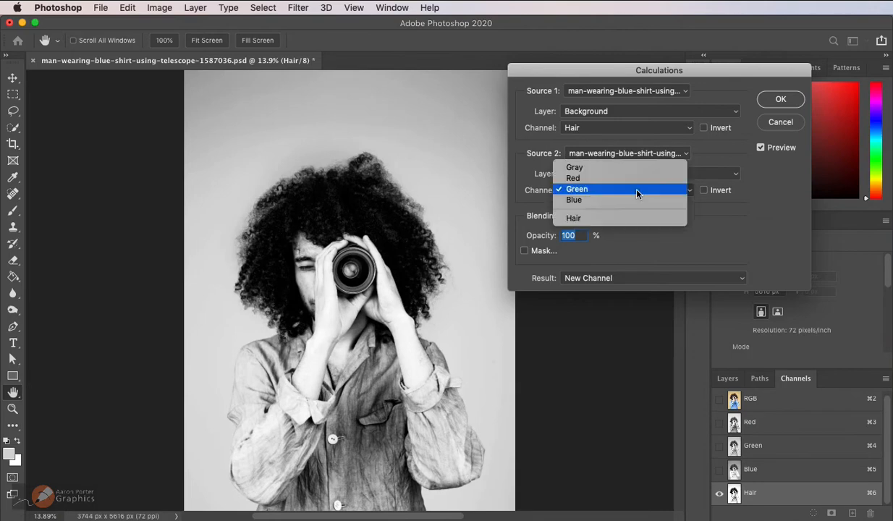
click(635, 179)
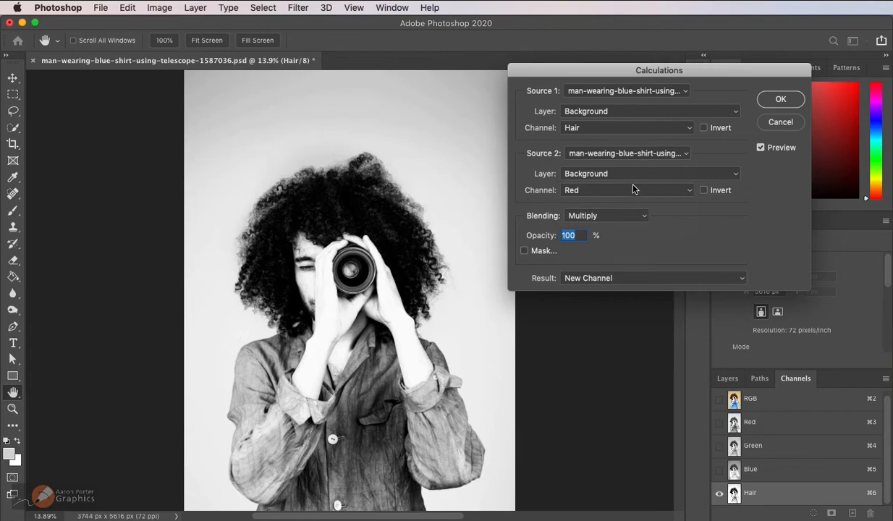
click(635, 191)
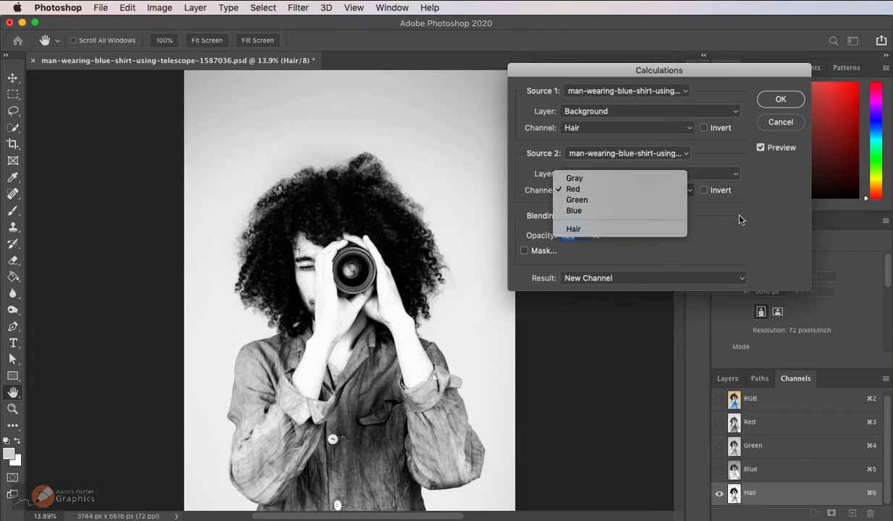
click(797, 217)
click(630, 192)
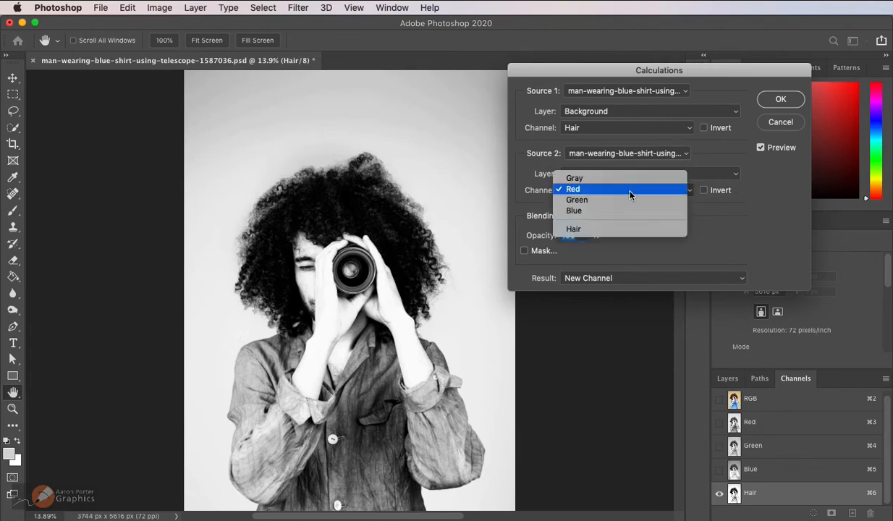
click(625, 230)
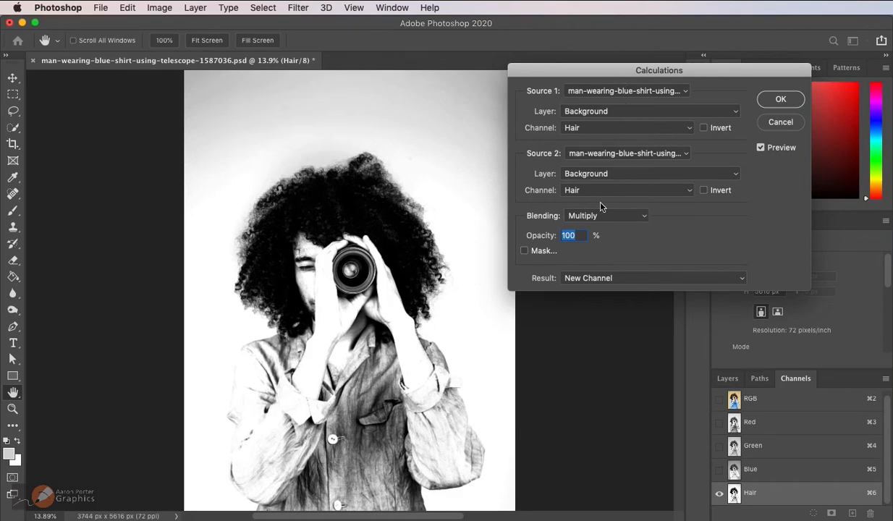
click(623, 190)
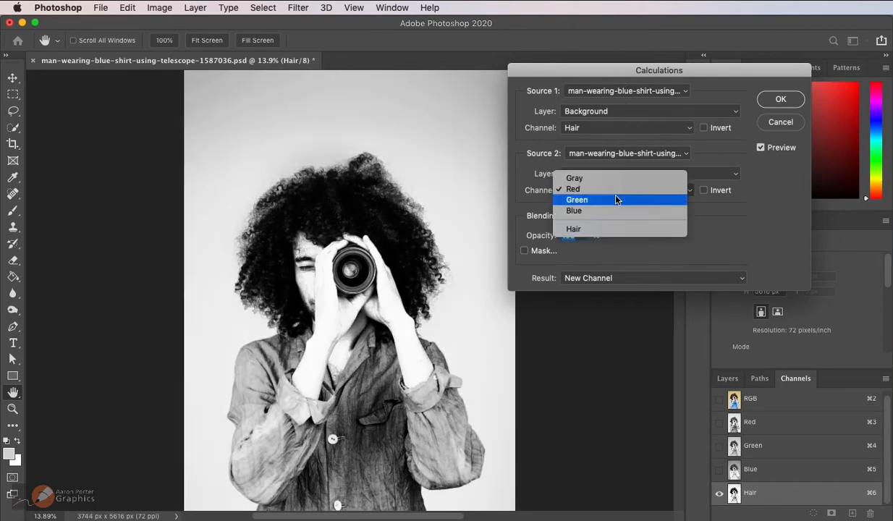
click(615, 212)
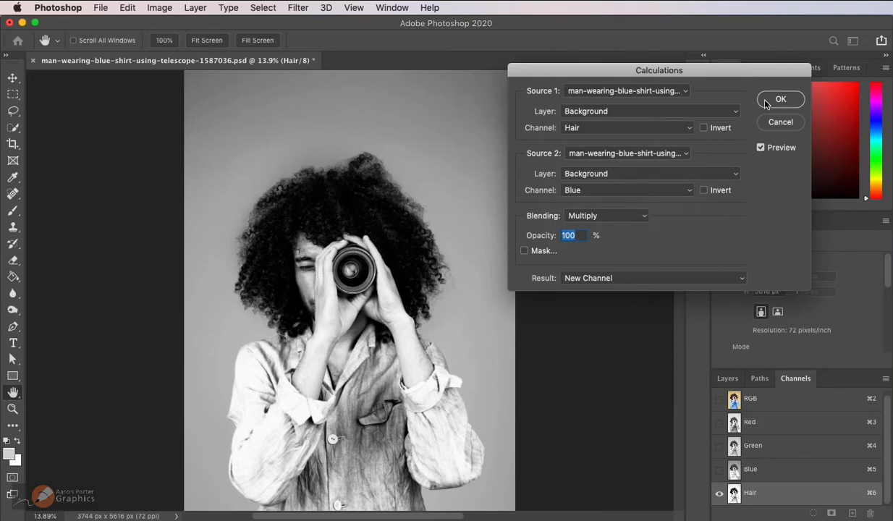
Set the Source 2 channel to Hair with Multiply blending and apply the calculation as a new channel.
click(586, 194)
click(592, 207)
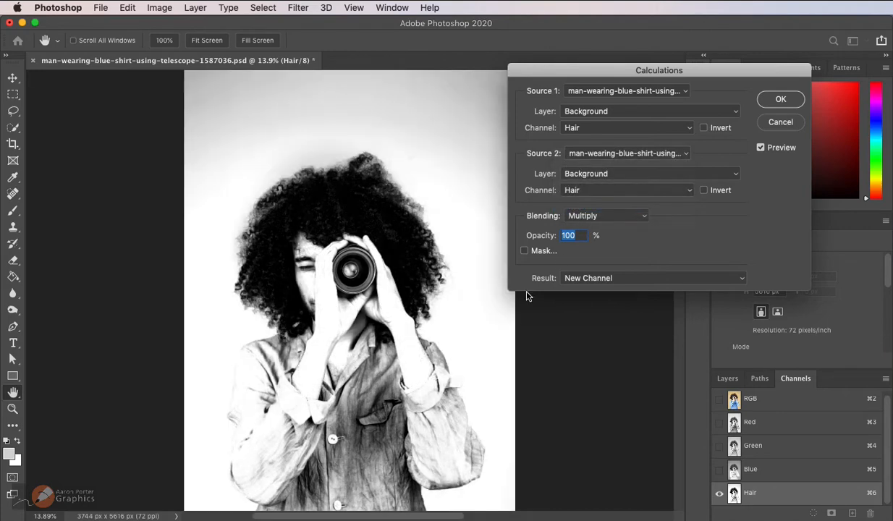
click(779, 101)
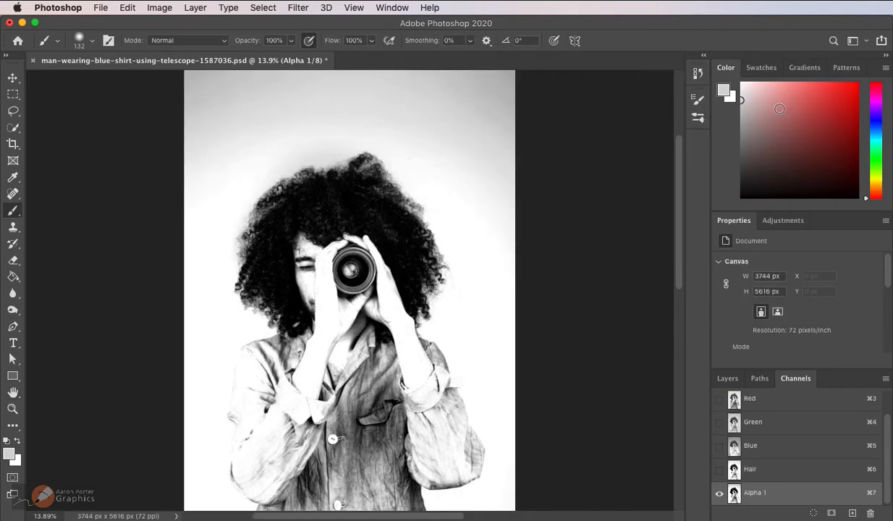
Rename the newly calculated alpha channel as Hair2.
double_click(756, 493)
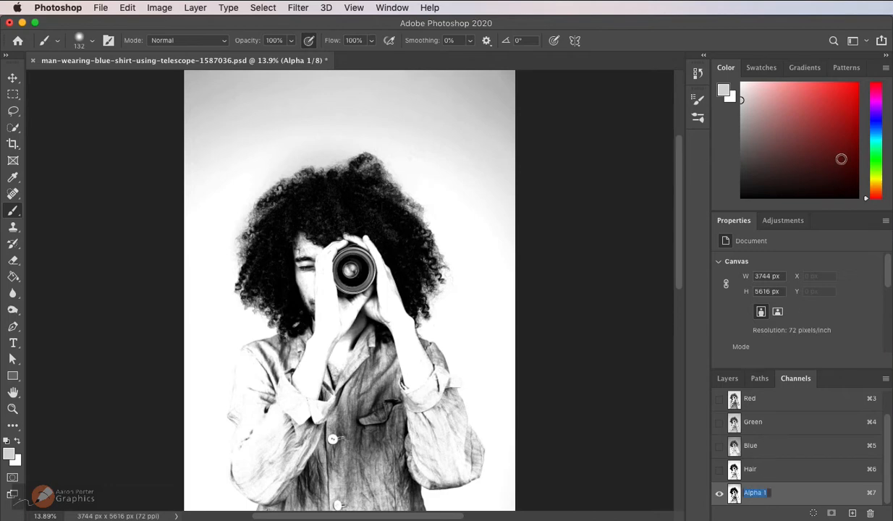
text(Hair2)
key(Return)
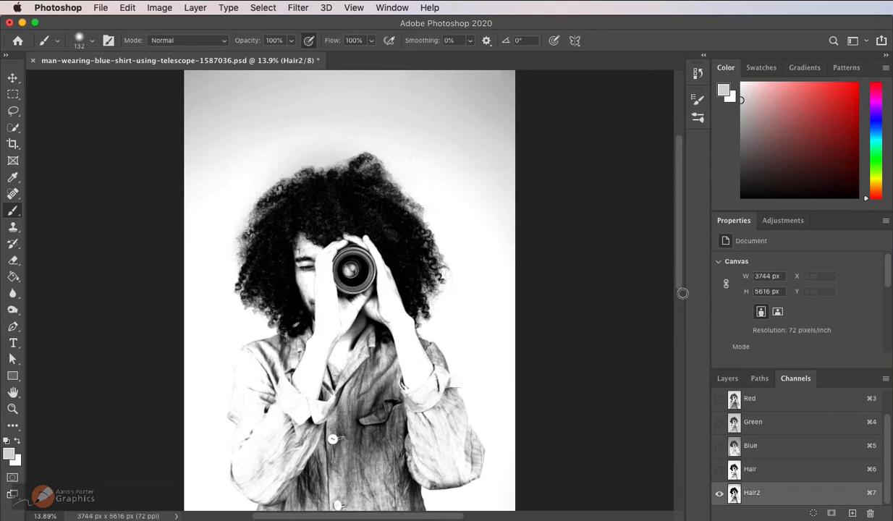
Compare the contrast of the Hair and Hair2 channels by switching between them, ending on Hair2.
click(766, 472)
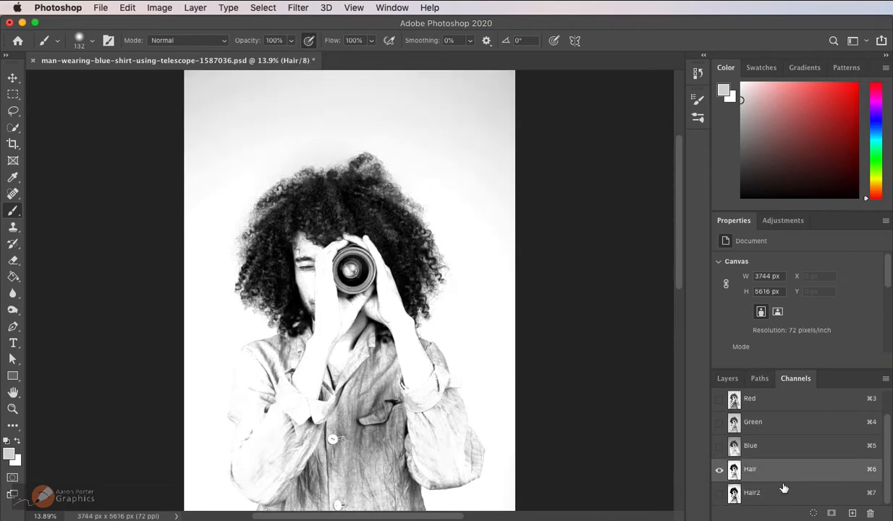
click(780, 499)
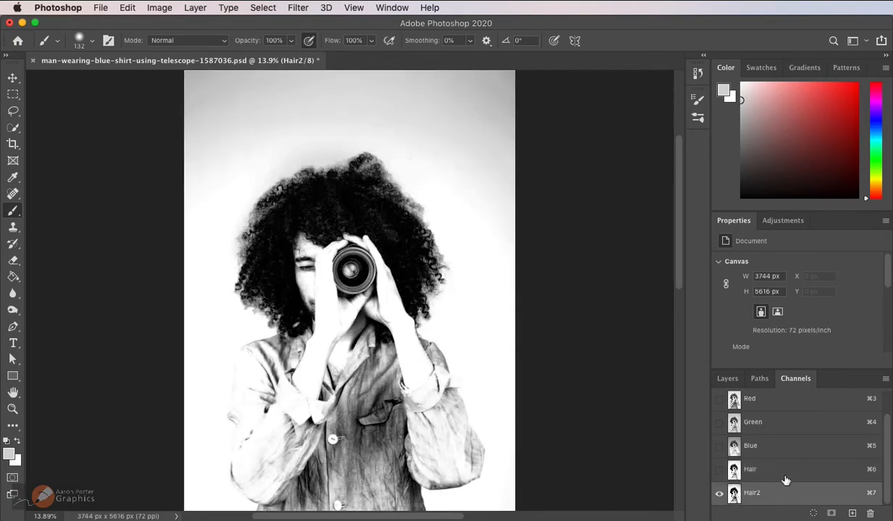
click(785, 479)
click(783, 495)
click(788, 470)
click(784, 496)
Load the Hair2 channel as a selection and make the RGB composite active again.
super+click(735, 497)
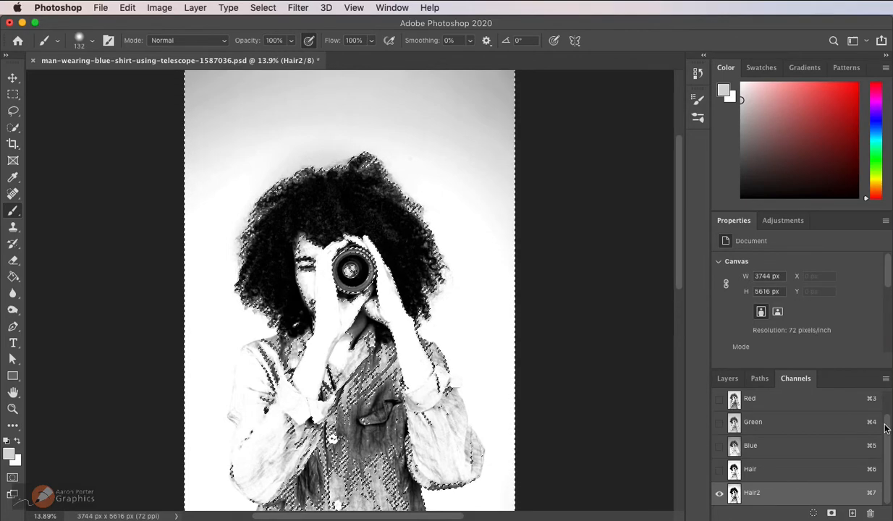
scroll(884, 429, up, 2)
click(795, 404)
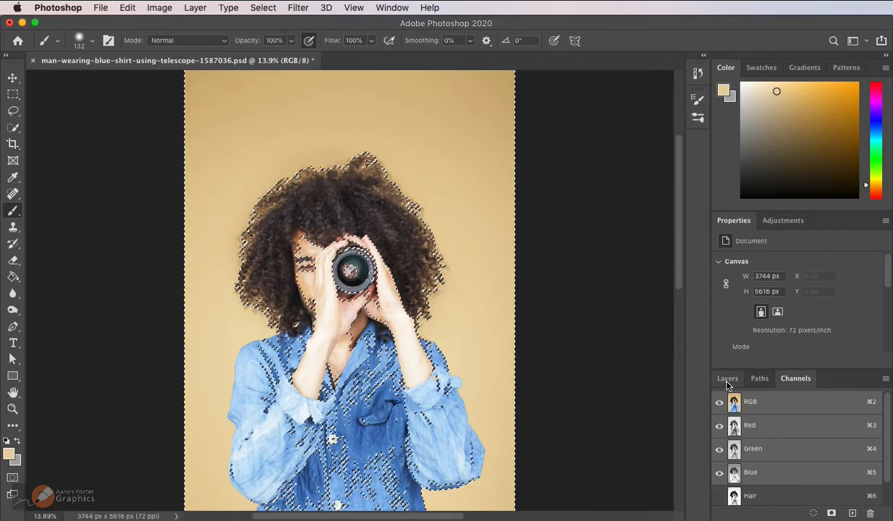
Convert the locked Background into a regular layer named Layer 0.
click(728, 381)
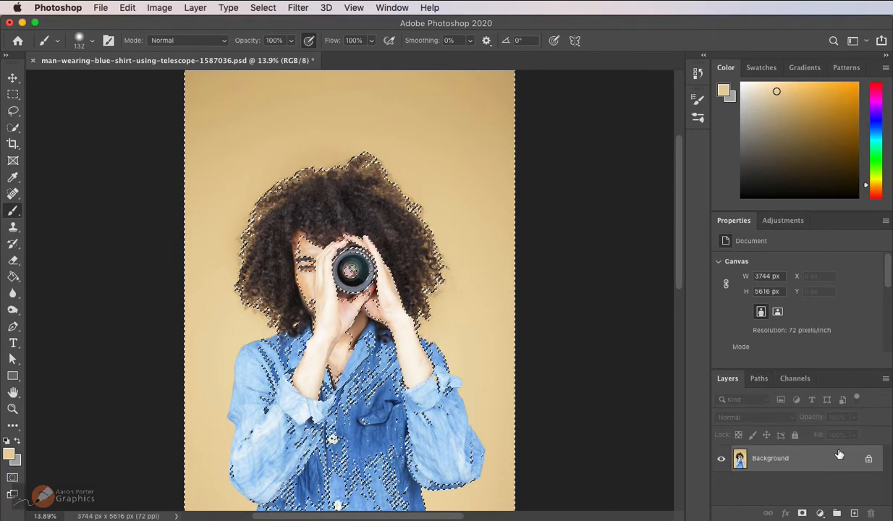
double_click(803, 456)
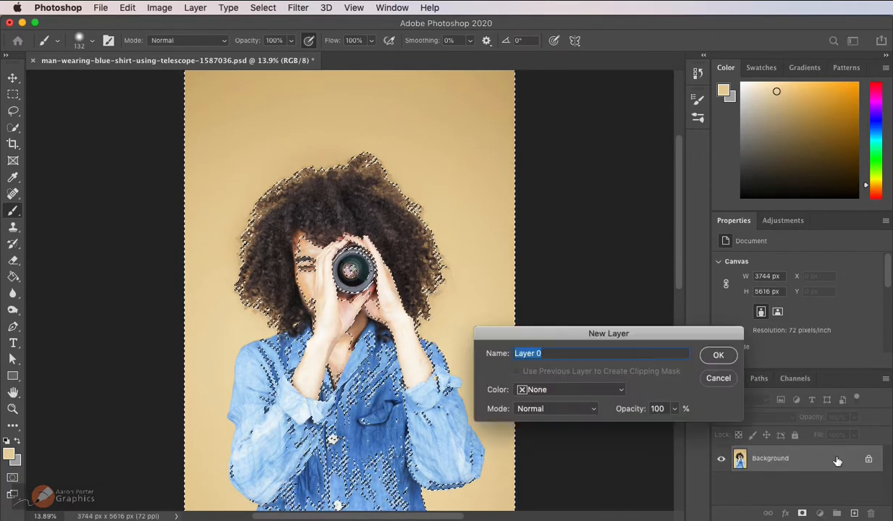
click(716, 355)
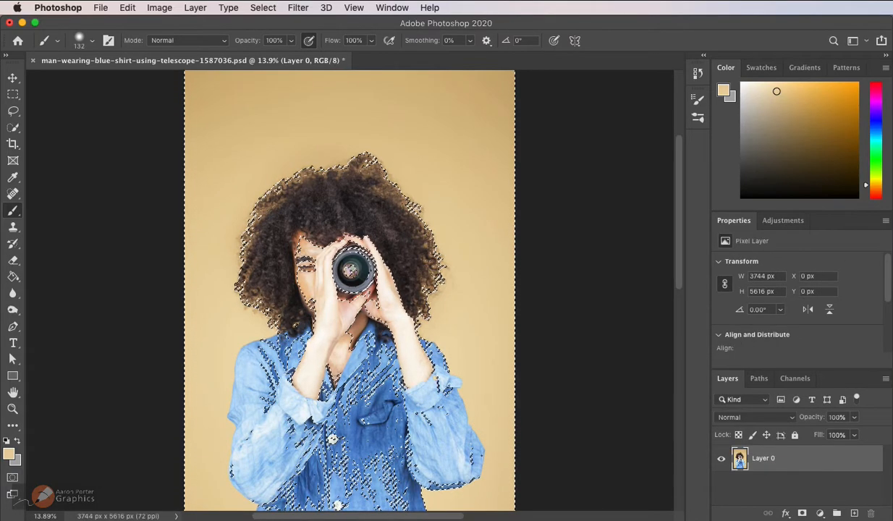
Try deleting the selected pixels from Layer 0 and masking it from the selection, undoing each attempt.
key(Delete)
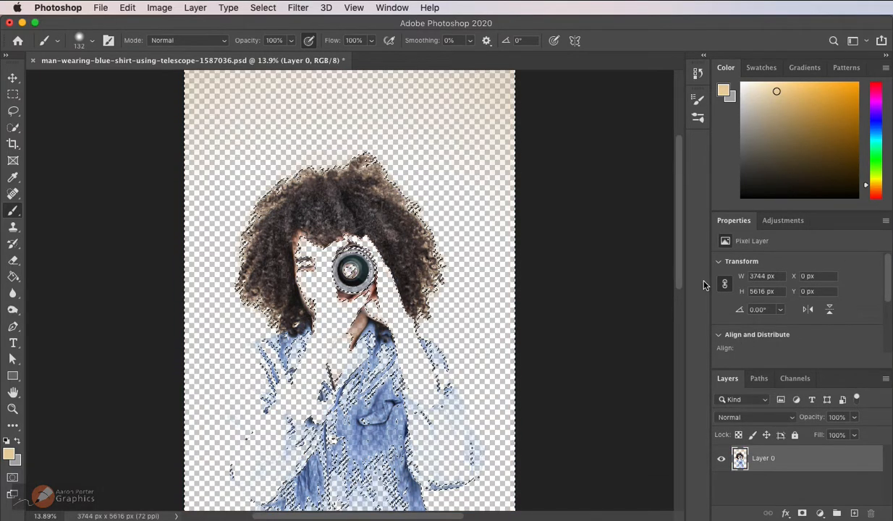
key(super+z)
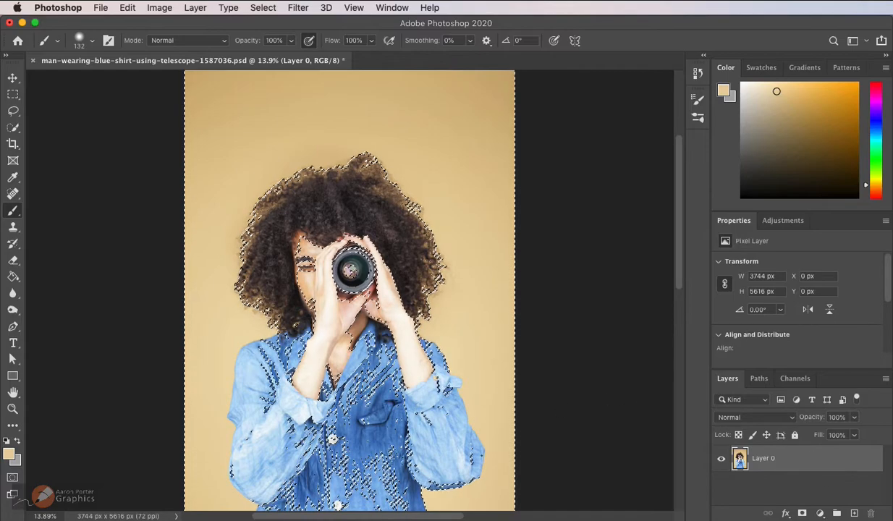
click(802, 514)
key(super+z)
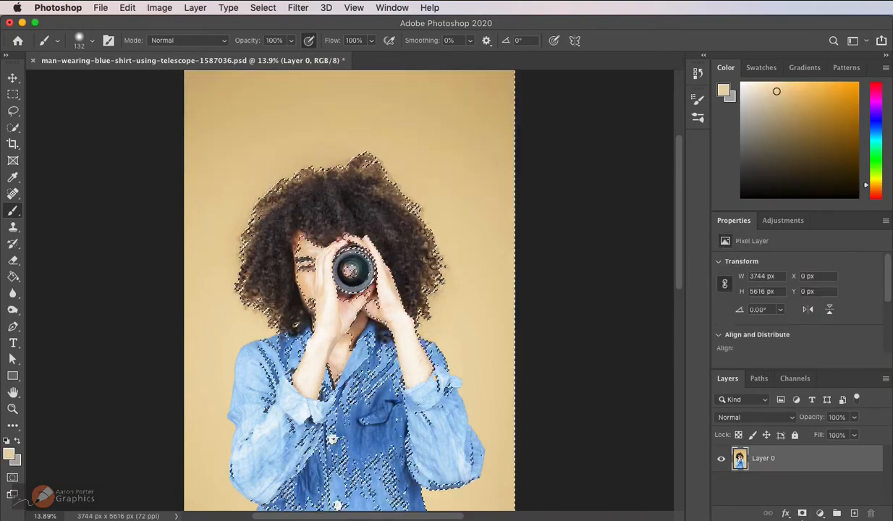
Try adding a vector mask and then a layer mask to Layer 0, and undo the layer mask.
super+click(802, 514)
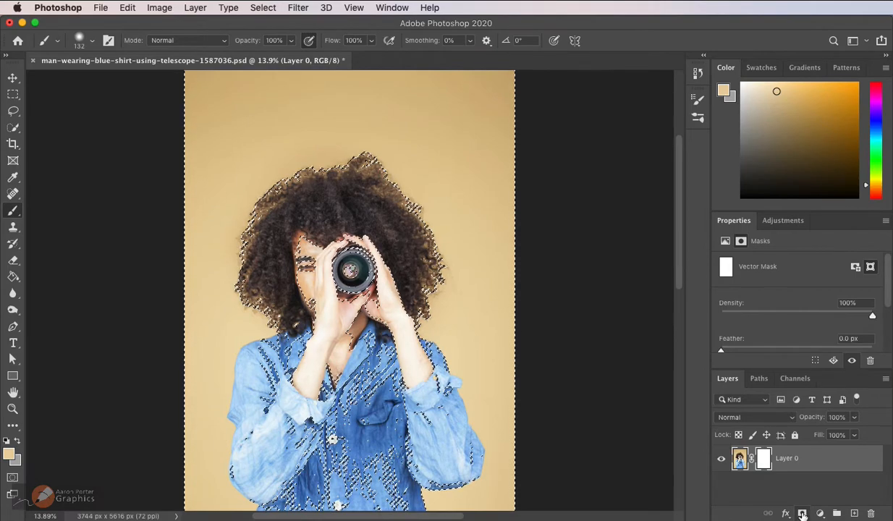
click(801, 514)
key(super+z)
Subtract the man's face, hands, lens and inner shirt area from the selection with freehand Lasso outlines.
click(14, 112)
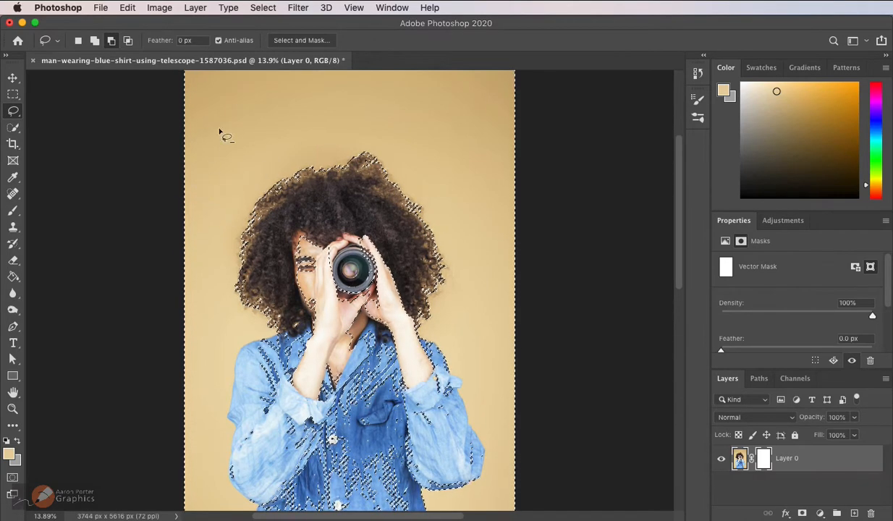
mouse_move(292, 230)
mouse_down()
mouse_move(314, 288)
mouse_move(328, 224)
mouse_move(369, 237)
mouse_move(387, 264)
mouse_move(387, 256)
mouse_move(388, 317)
mouse_move(400, 271)
mouse_move(365, 324)
mouse_move(398, 358)
mouse_move(398, 272)
mouse_move(284, 282)
mouse_move(310, 312)
mouse_move(318, 342)
mouse_move(350, 335)
mouse_move(363, 278)
mouse_move(295, 337)
mouse_move(294, 393)
mouse_move(338, 417)
mouse_move(350, 322)
mouse_move(321, 323)
mouse_up()
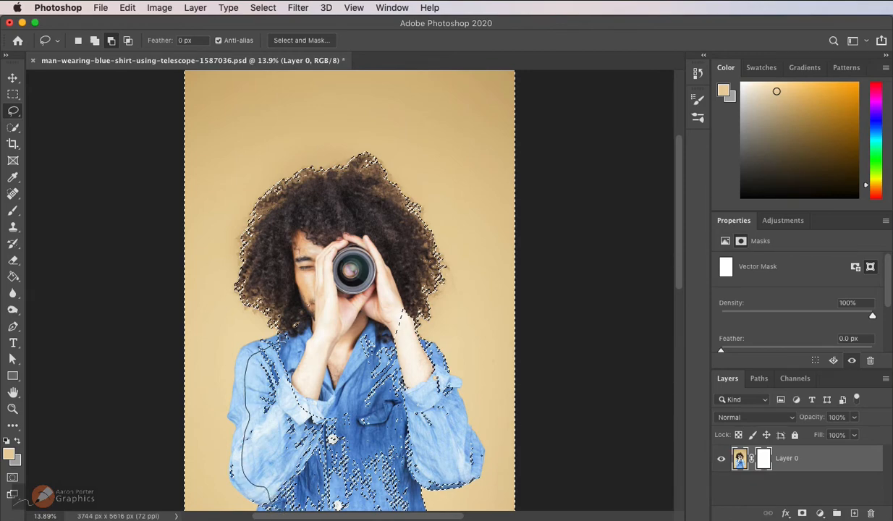
drag(389, 508, 403, 491)
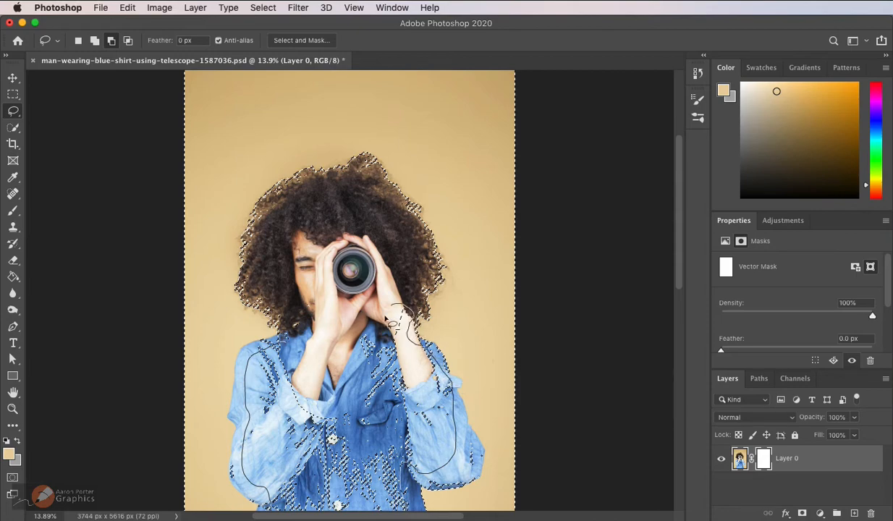
drag(337, 393, 336, 402)
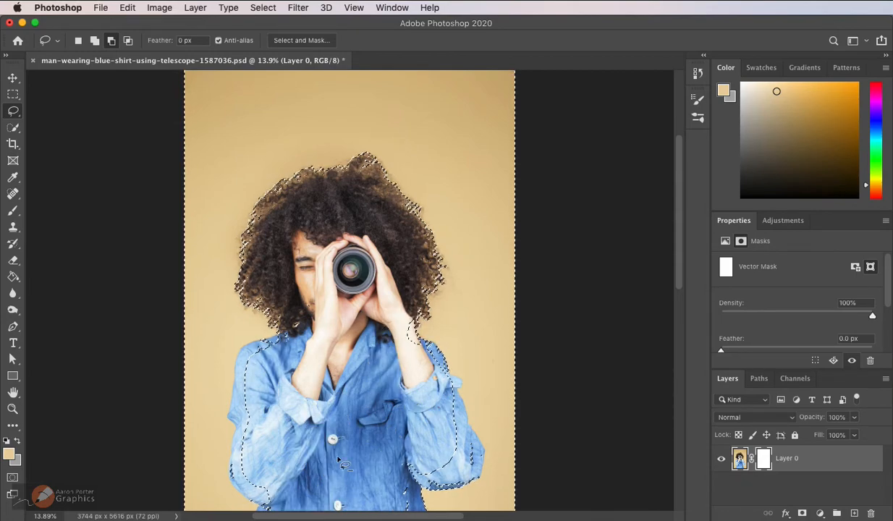
drag(344, 439, 339, 308)
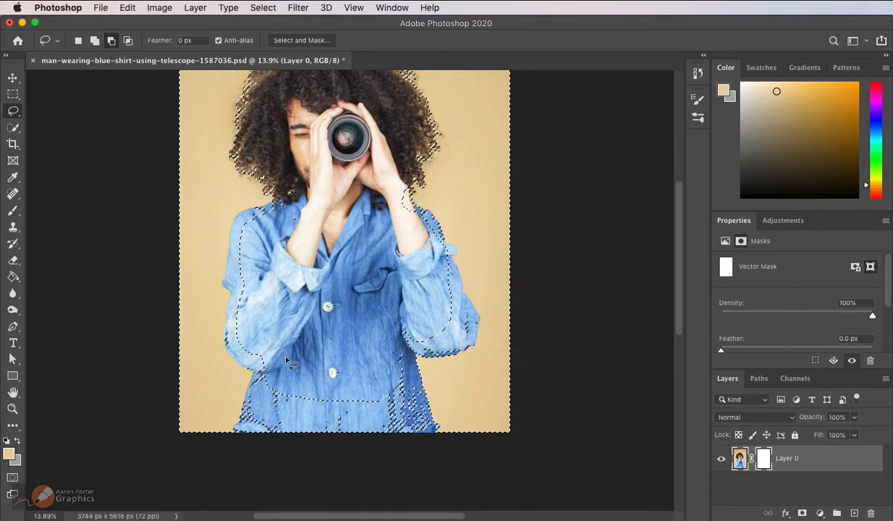
mouse_move(255, 409)
mouse_down()
mouse_move(252, 468)
mouse_move(392, 465)
mouse_move(423, 452)
mouse_up()
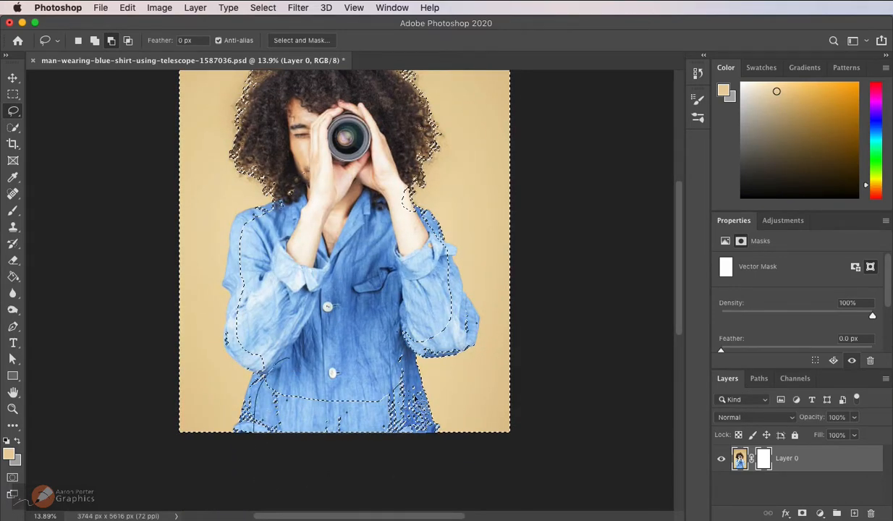
drag(367, 311, 364, 472)
drag(350, 413, 348, 409)
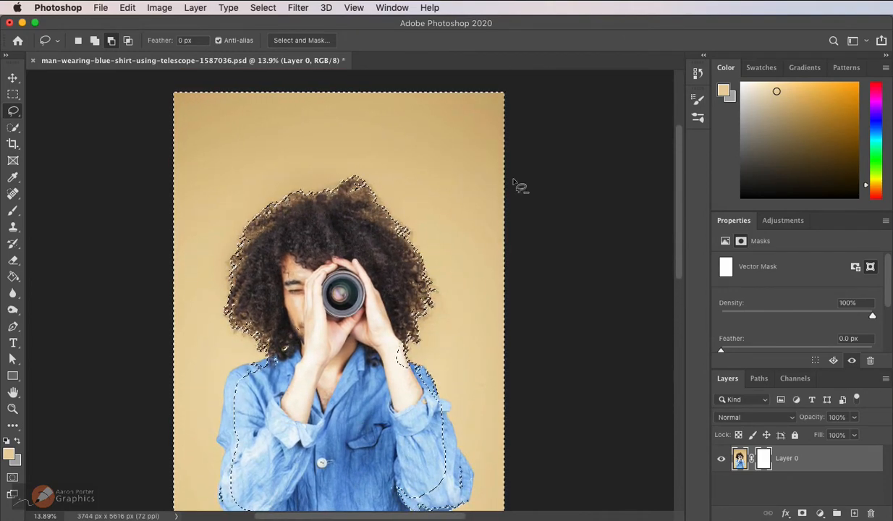
Delete the vector mask from Layer 0 and add a layer mask that hides the selected background.
right_click(765, 460)
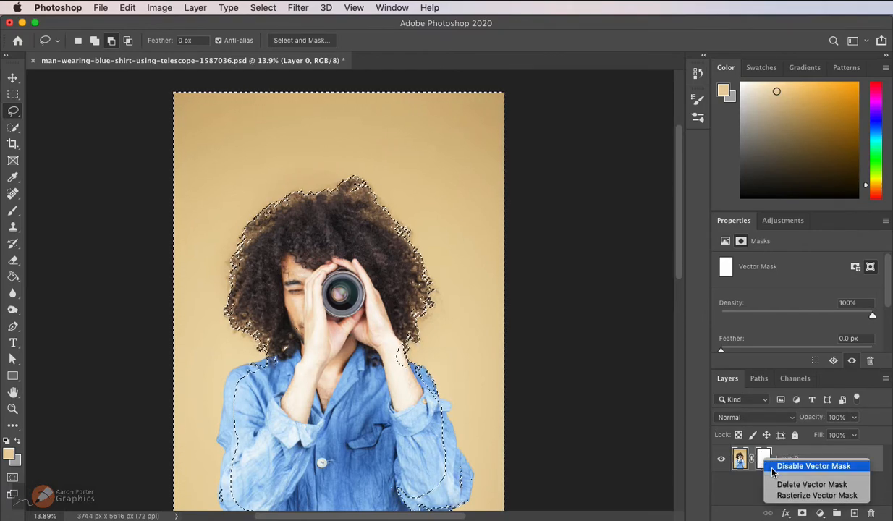
click(776, 485)
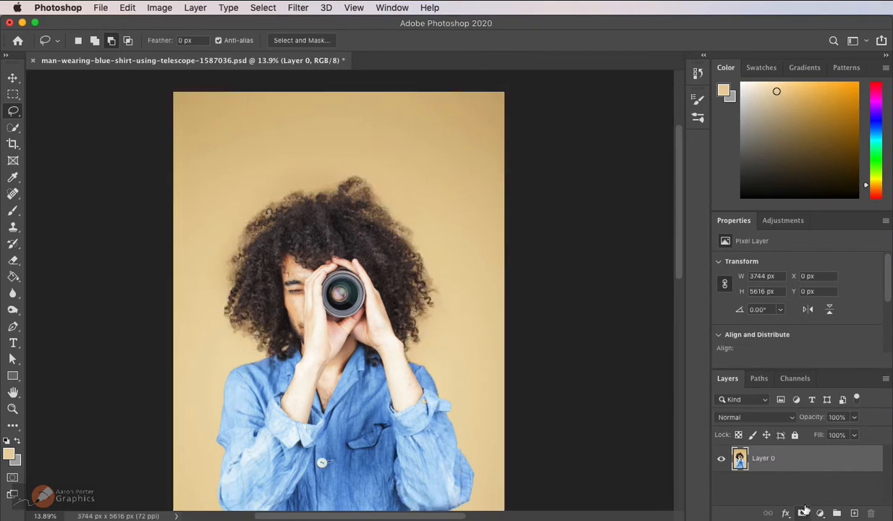
click(803, 513)
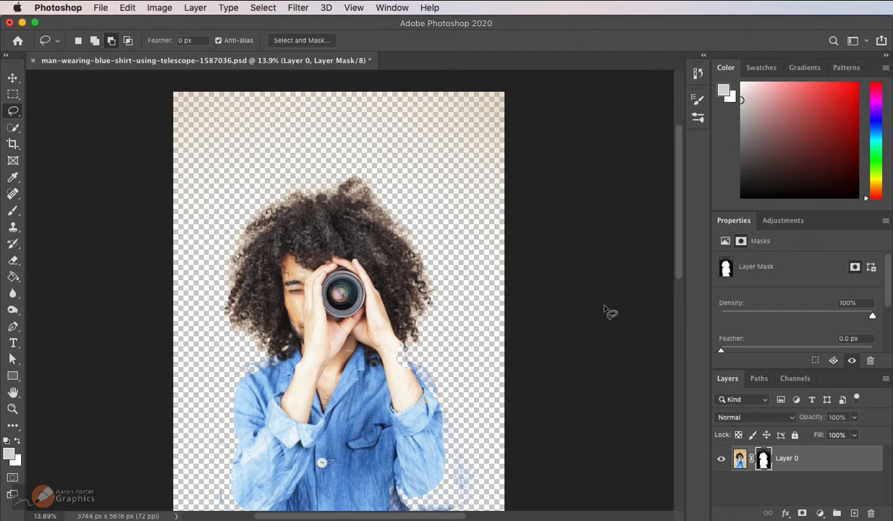
Add a red (#ff0303) Solid Color fill layer and place it beneath the masked Layer 0.
super+click(360, 233)
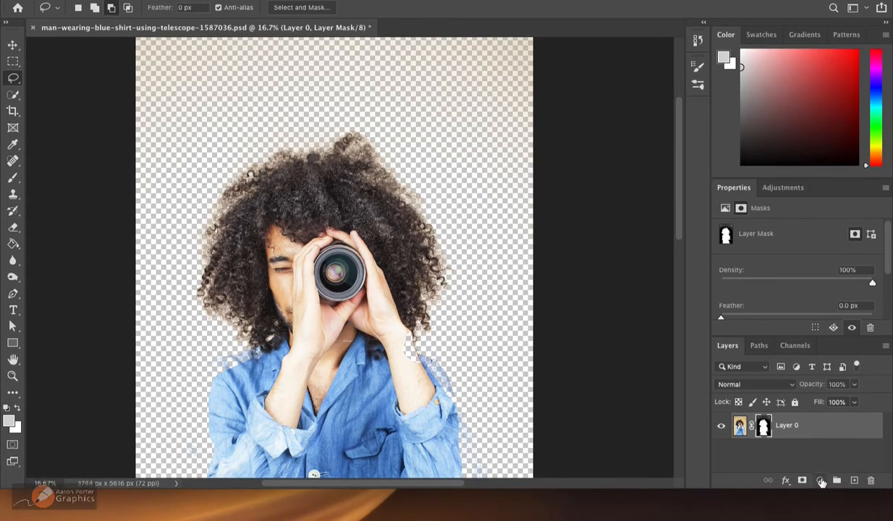
click(819, 513)
click(843, 494)
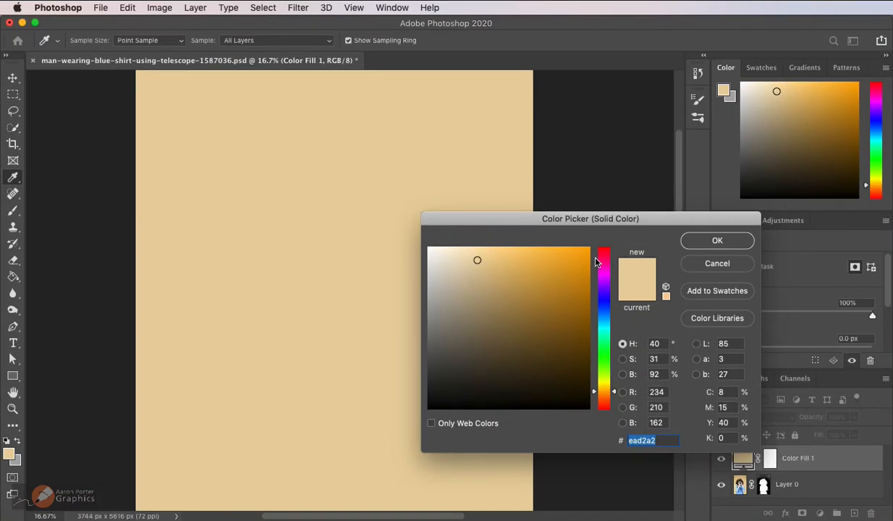
mouse_move(597, 262)
mouse_down()
mouse_move(607, 248)
mouse_move(590, 244)
mouse_up()
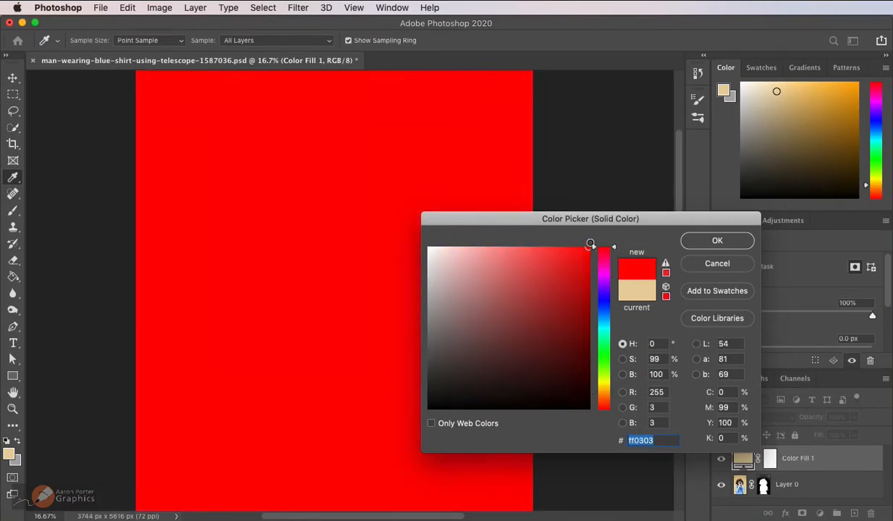
key(Return)
key(l)
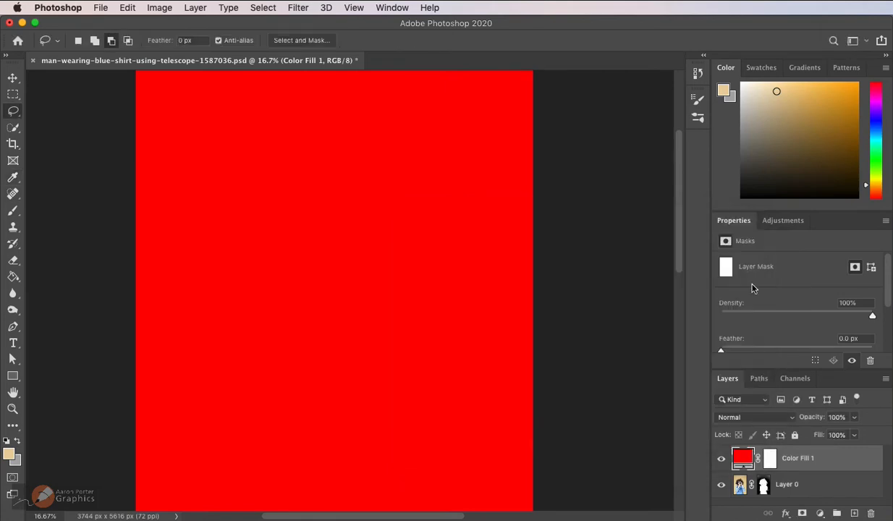
drag(845, 469, 846, 486)
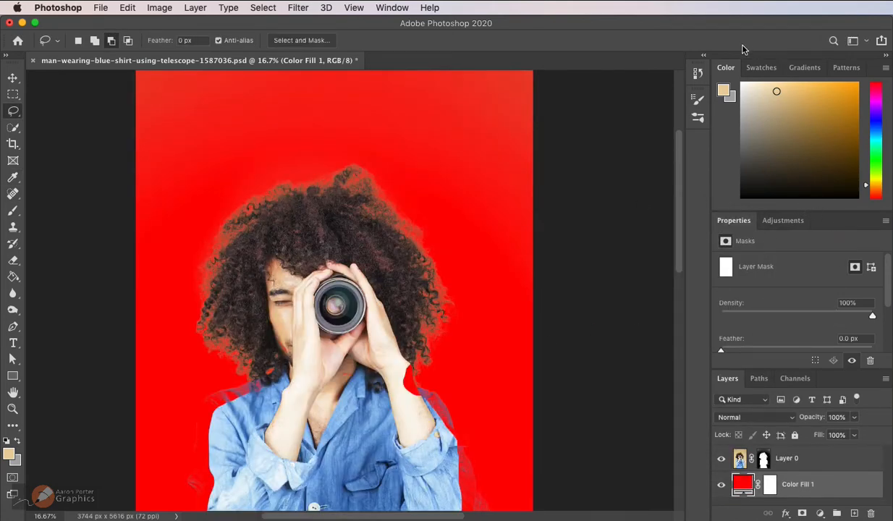
Give the layer list more room and display Layer 0's mask on its own on the canvas.
double_click(732, 70)
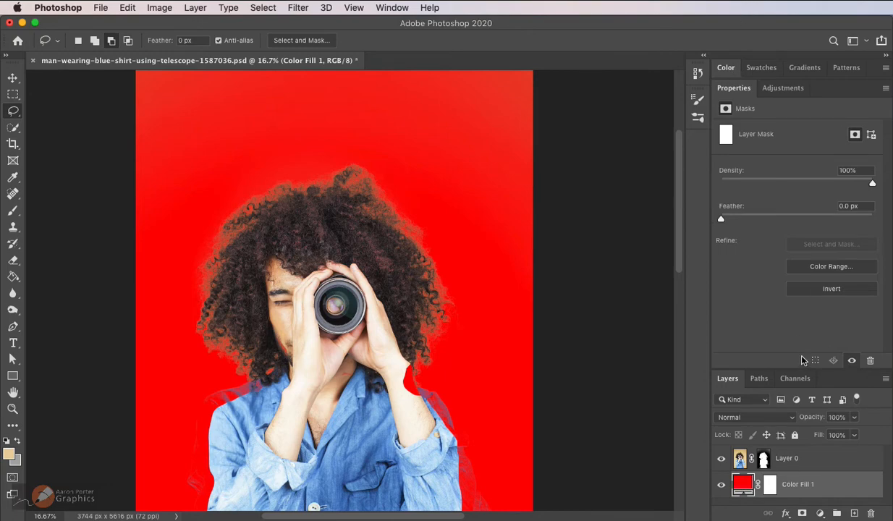
drag(802, 371, 782, 268)
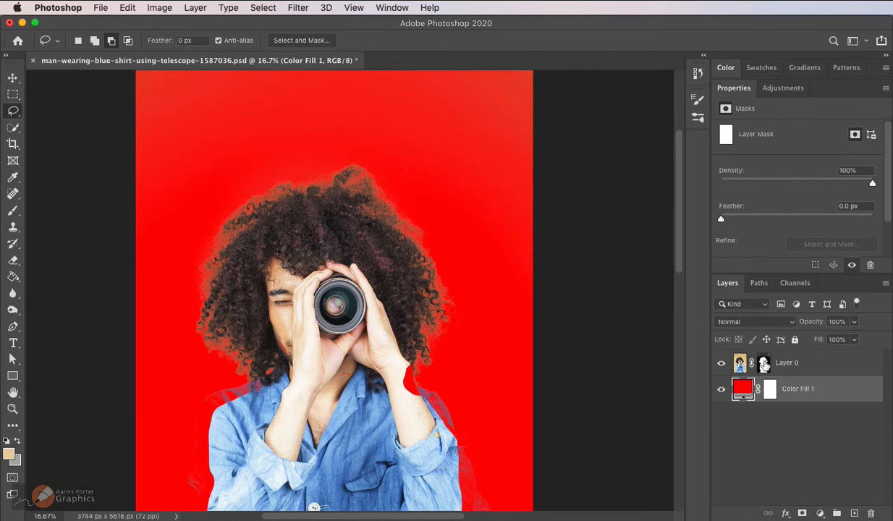
alt+click(764, 369)
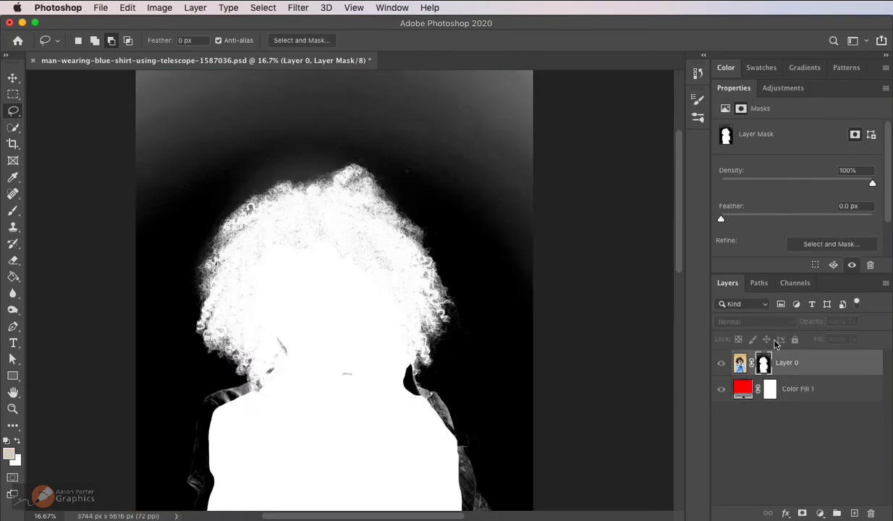
alt+click(764, 368)
alt+click(765, 368)
Paint the grey background above and around the hair black in Layer 0's mask with a soft 523 px brush.
click(14, 211)
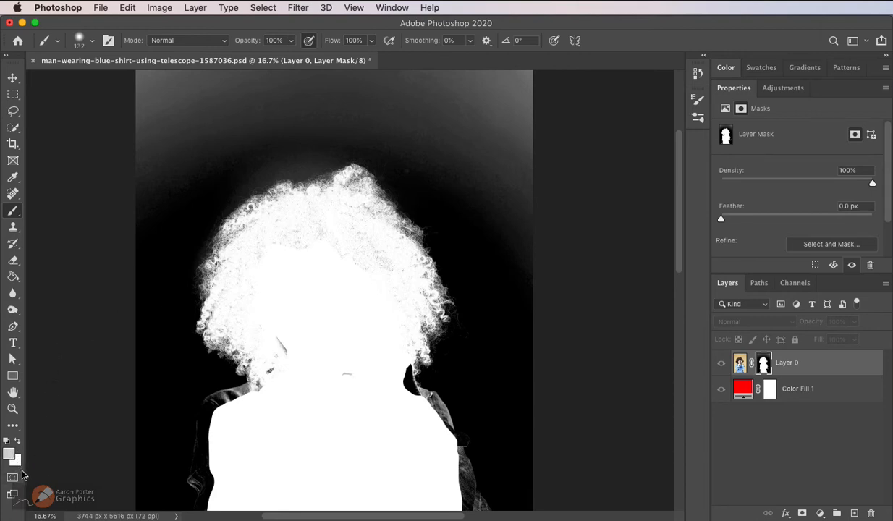
key(d)
drag(357, 177, 364, 233)
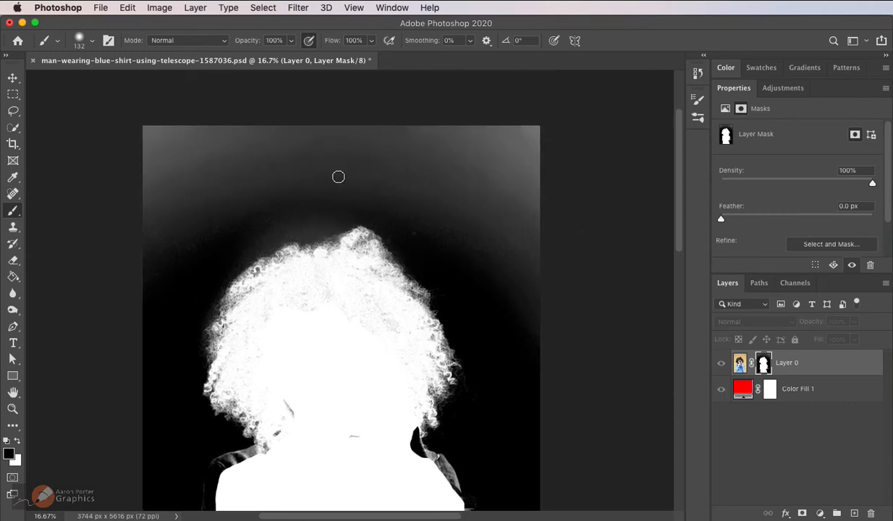
mouse_move(218, 154)
mouse_down()
mouse_move(170, 152)
mouse_move(258, 138)
mouse_move(149, 133)
mouse_move(428, 130)
mouse_move(558, 156)
mouse_move(538, 135)
mouse_move(449, 141)
mouse_move(457, 167)
mouse_move(337, 158)
mouse_move(172, 196)
mouse_move(107, 269)
mouse_move(214, 209)
mouse_move(137, 240)
mouse_move(132, 206)
mouse_move(152, 228)
mouse_move(180, 222)
mouse_move(353, 165)
mouse_move(182, 235)
mouse_move(280, 200)
mouse_move(396, 194)
mouse_move(460, 210)
mouse_move(563, 300)
mouse_move(484, 157)
mouse_move(557, 142)
mouse_move(463, 167)
mouse_move(404, 138)
mouse_move(150, 156)
mouse_move(438, 170)
mouse_move(457, 228)
mouse_move(451, 242)
mouse_move(430, 225)
mouse_move(492, 284)
mouse_move(550, 379)
mouse_move(393, 128)
mouse_move(161, 184)
mouse_move(149, 341)
mouse_up()
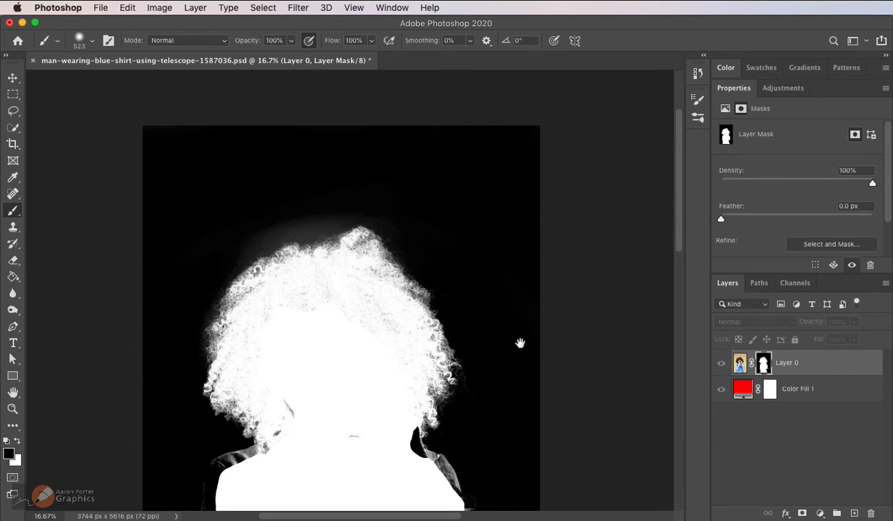
Paint the grey specks inside the hair, face and neck area of the mask white with a 191 px brush.
drag(518, 343, 570, 273)
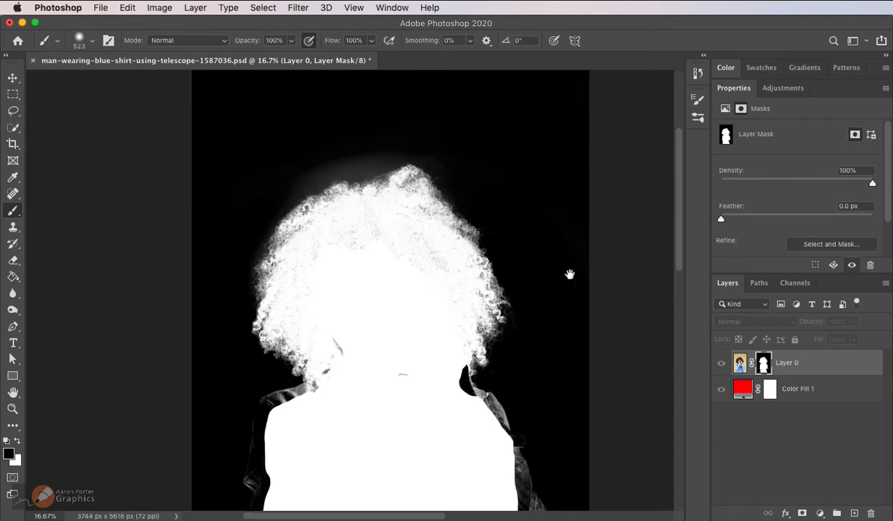
super+click(463, 246)
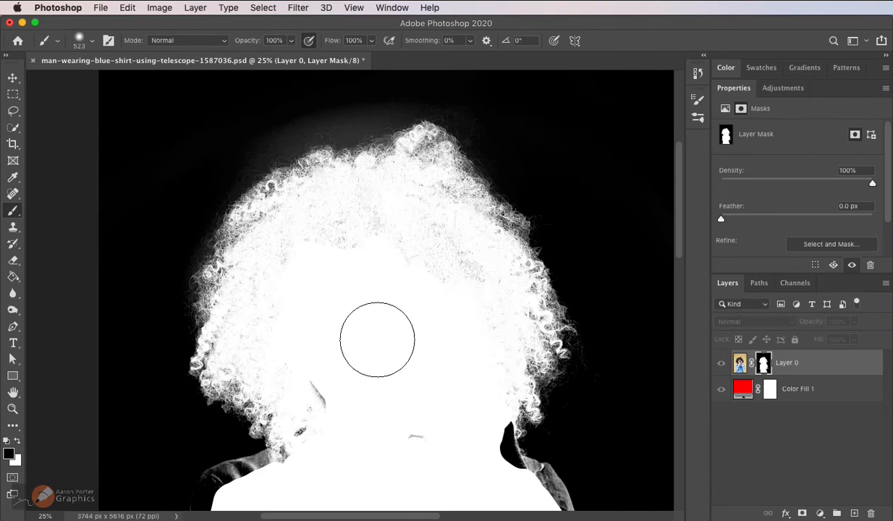
key(x)
mouse_move(382, 310)
mouse_down()
mouse_move(360, 311)
mouse_move(364, 240)
mouse_move(373, 244)
mouse_move(361, 196)
mouse_move(360, 205)
mouse_move(317, 199)
mouse_move(316, 215)
mouse_move(285, 242)
mouse_move(273, 373)
mouse_move(316, 383)
mouse_move(322, 435)
mouse_up()
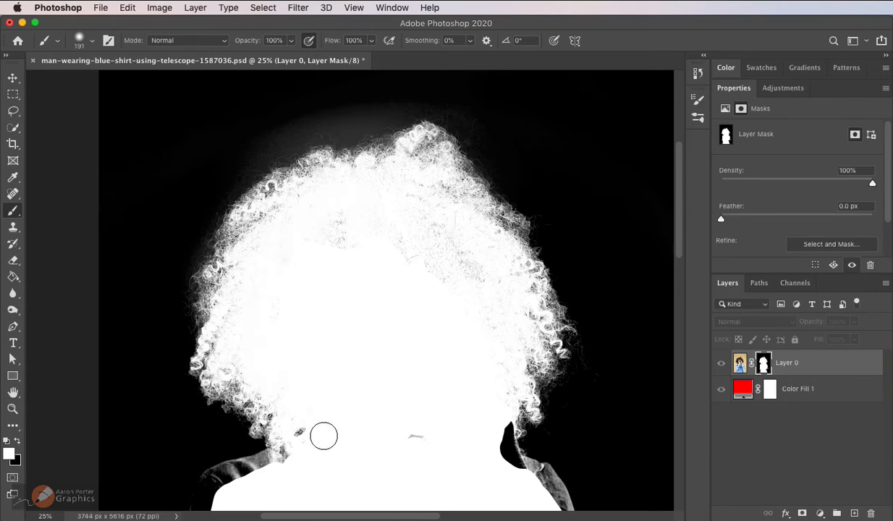
mouse_move(344, 222)
mouse_down()
mouse_move(342, 270)
mouse_move(329, 220)
mouse_move(384, 230)
mouse_move(335, 250)
mouse_move(351, 242)
mouse_move(401, 257)
mouse_move(392, 265)
mouse_move(411, 240)
mouse_move(396, 229)
mouse_move(403, 201)
mouse_move(381, 251)
mouse_move(351, 221)
mouse_move(281, 216)
mouse_move(291, 247)
mouse_move(264, 333)
mouse_move(324, 412)
mouse_move(417, 445)
mouse_up()
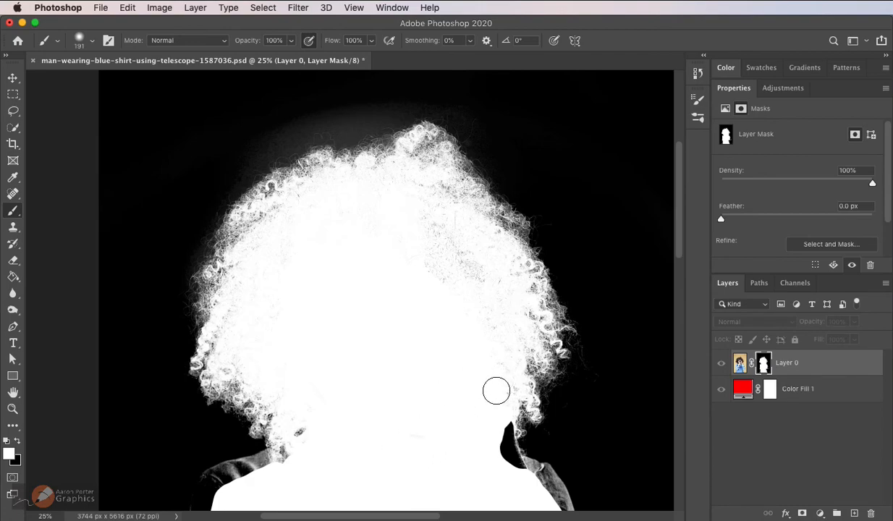
mouse_move(483, 323)
mouse_down()
mouse_move(496, 292)
mouse_move(482, 265)
mouse_move(476, 271)
mouse_move(413, 203)
mouse_move(438, 226)
mouse_move(428, 277)
mouse_move(389, 255)
mouse_up()
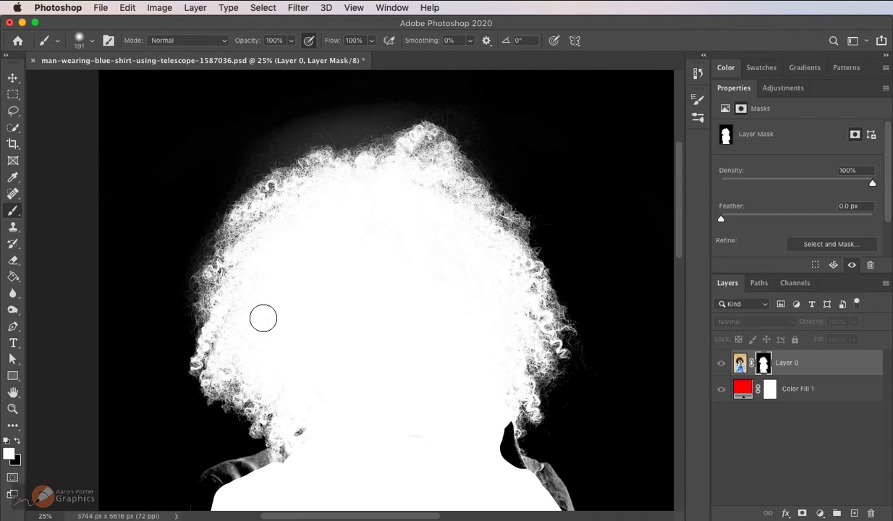
drag(311, 433, 312, 430)
Set the brush to Overlay mode with black and paint out the grey haze above the hair in the mask.
click(18, 442)
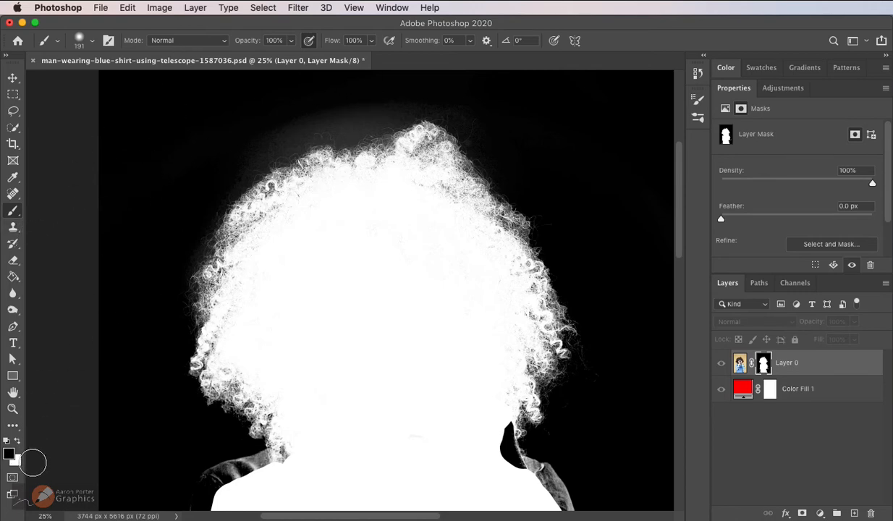
click(203, 40)
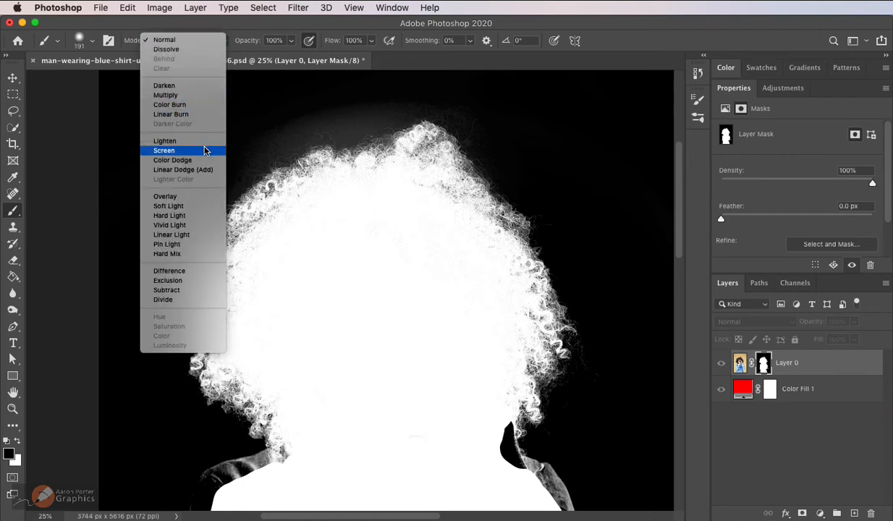
click(204, 197)
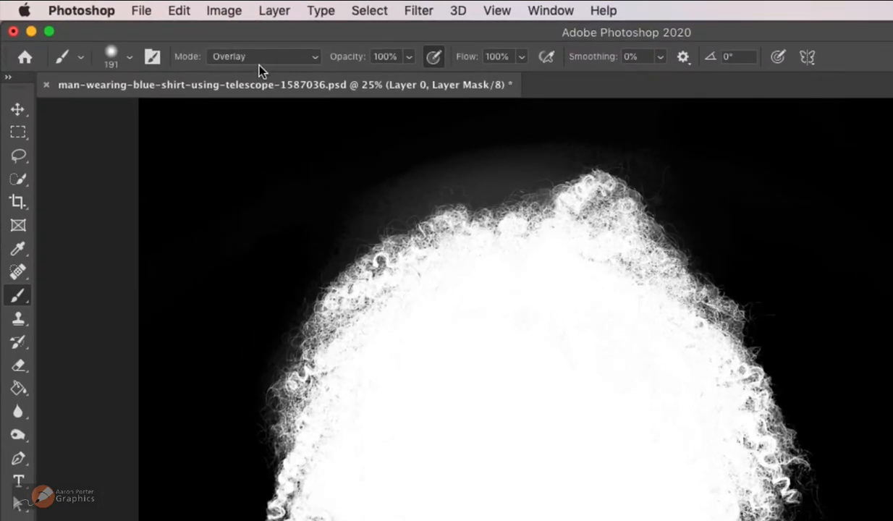
mouse_move(506, 159)
mouse_down()
mouse_move(473, 182)
mouse_move(506, 161)
mouse_move(498, 152)
mouse_move(463, 160)
mouse_move(386, 200)
mouse_move(412, 184)
mouse_up()
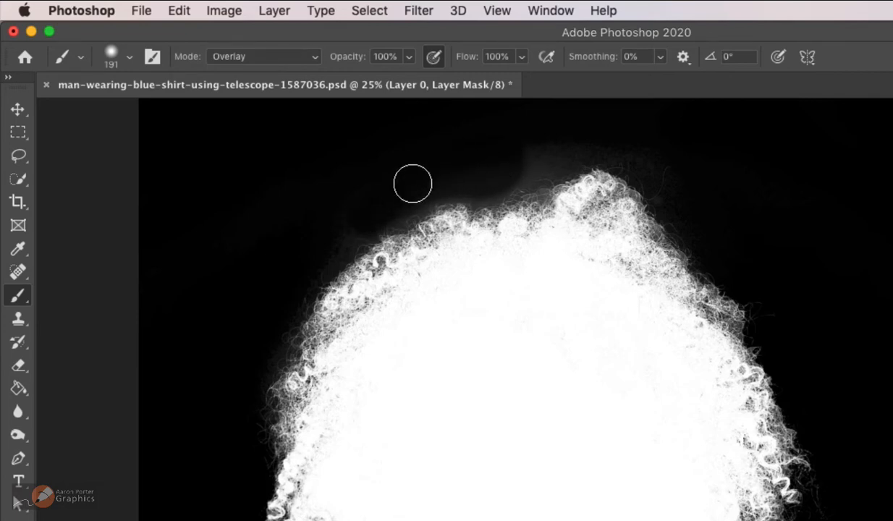
mouse_move(492, 171)
mouse_down()
mouse_move(570, 150)
mouse_move(524, 160)
mouse_move(616, 154)
mouse_up()
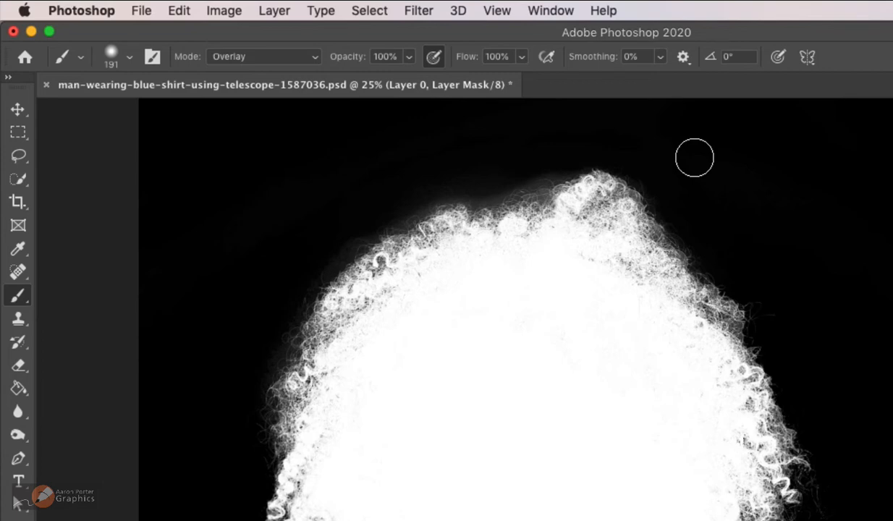
Enlarge the black Overlay brush to 279 px and darken the haze along the mask's upper-left hair edge and peak.
click(537, 250)
click(540, 246)
drag(530, 223, 596, 357)
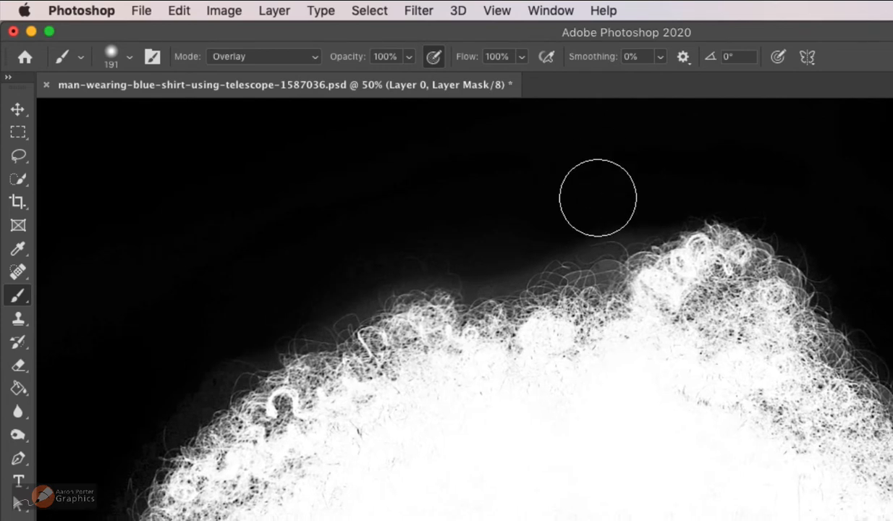
drag(526, 199, 556, 193)
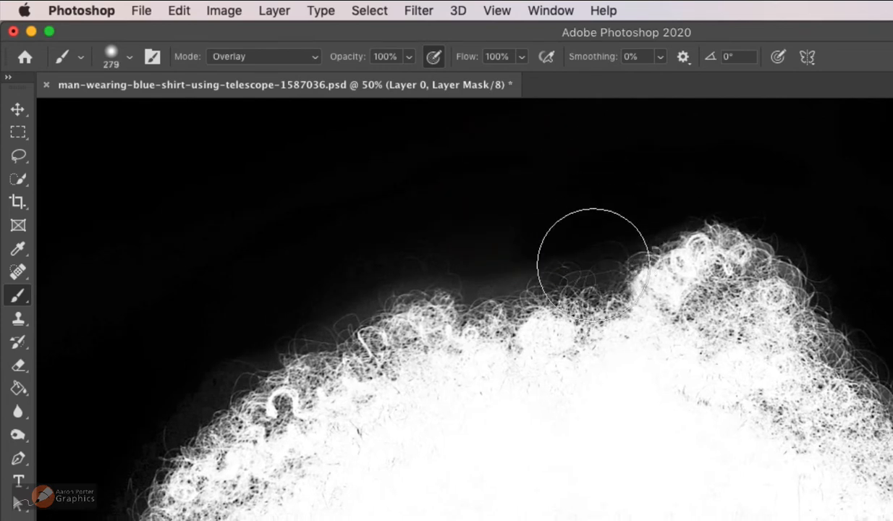
mouse_move(593, 264)
mouse_down()
mouse_move(452, 231)
mouse_move(435, 301)
mouse_move(457, 489)
mouse_move(409, 313)
mouse_move(419, 392)
mouse_move(463, 445)
mouse_up()
key(super+z)
mouse_move(508, 248)
mouse_down()
mouse_move(482, 267)
mouse_move(448, 264)
mouse_move(355, 292)
mouse_move(280, 340)
mouse_move(214, 356)
mouse_move(189, 409)
mouse_up()
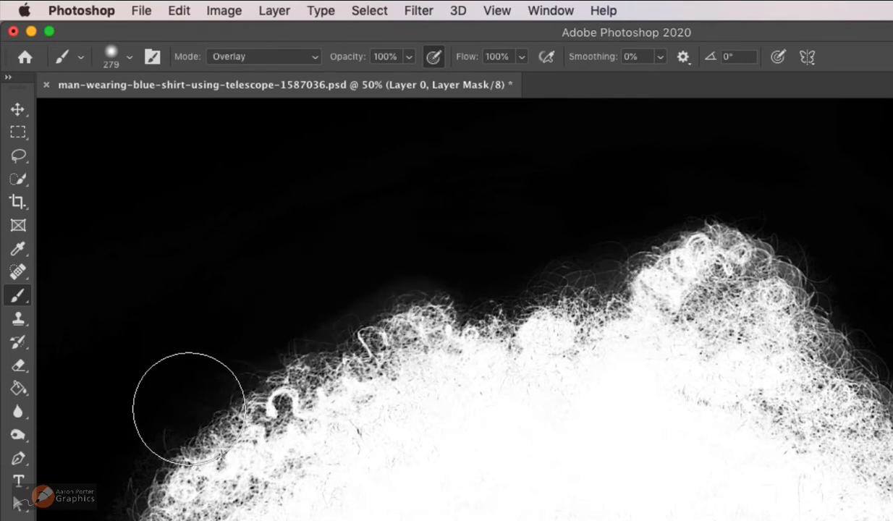
mouse_move(515, 233)
mouse_down()
mouse_move(592, 253)
mouse_move(622, 205)
mouse_move(711, 217)
mouse_move(639, 219)
mouse_move(738, 205)
mouse_move(799, 231)
mouse_move(784, 256)
mouse_move(720, 284)
mouse_up()
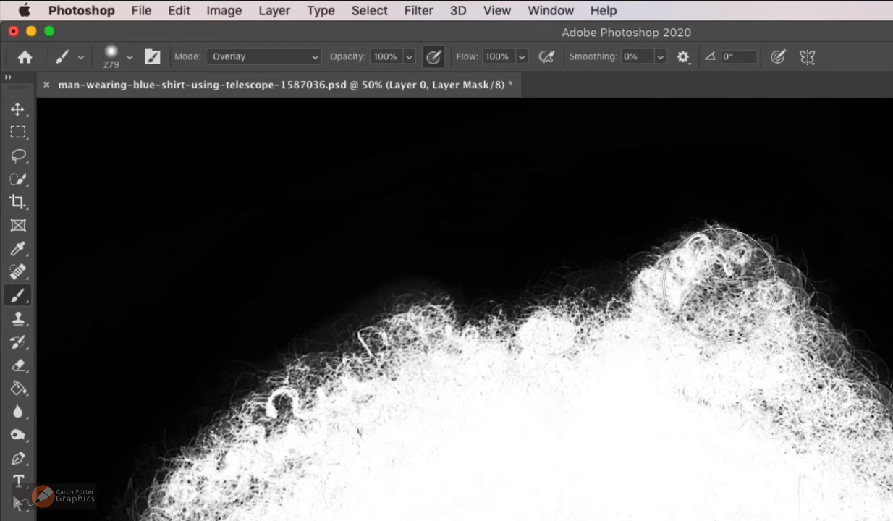
Darken the haze along the mask's upper-right hair edge with the black Overlay brush at 100% opacity.
scroll(640, 231, right, 10)
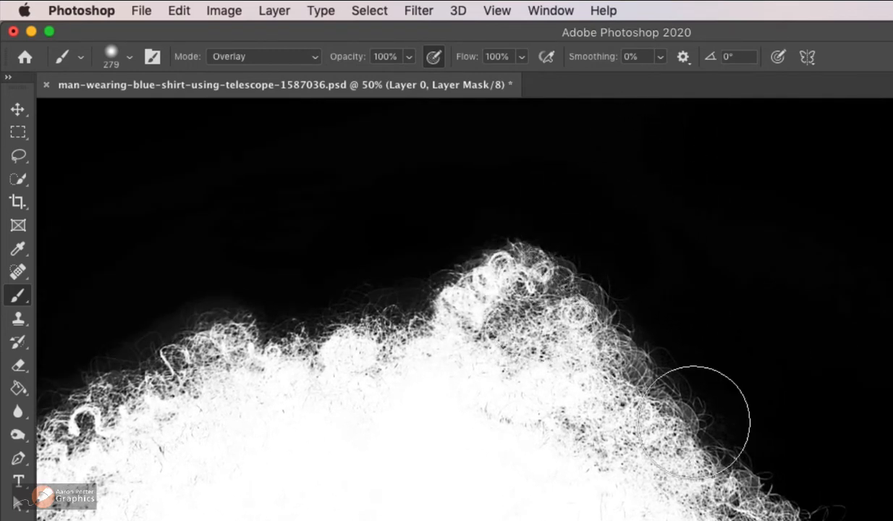
click(409, 57)
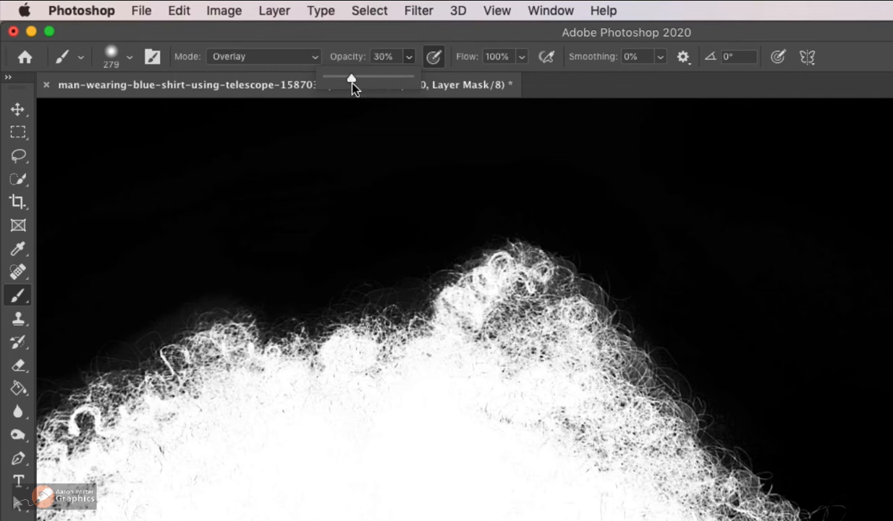
drag(354, 81, 433, 80)
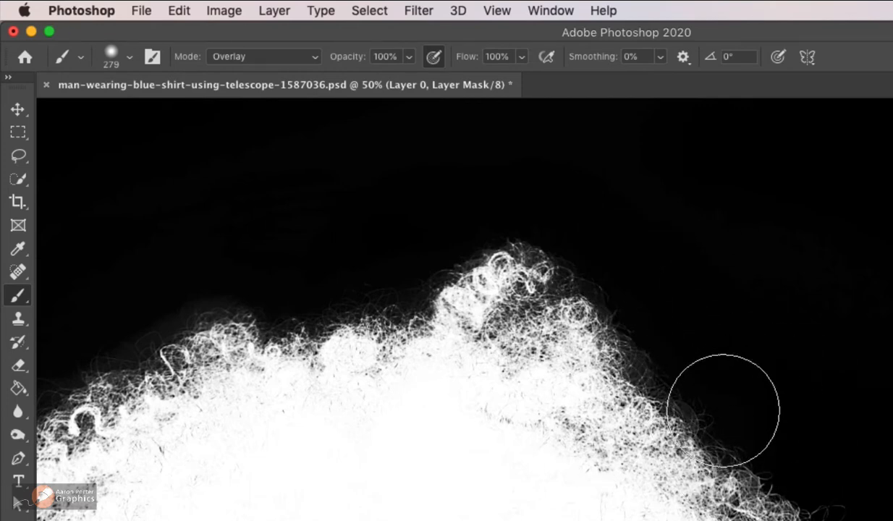
mouse_move(805, 452)
mouse_down()
mouse_move(826, 442)
mouse_move(706, 280)
mouse_up()
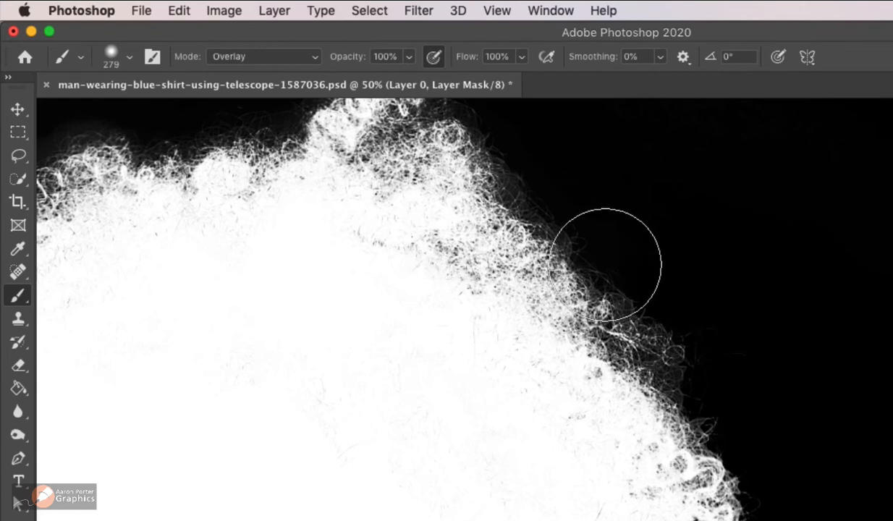
mouse_move(604, 264)
mouse_down()
mouse_move(587, 218)
mouse_move(500, 219)
mouse_move(652, 225)
mouse_up()
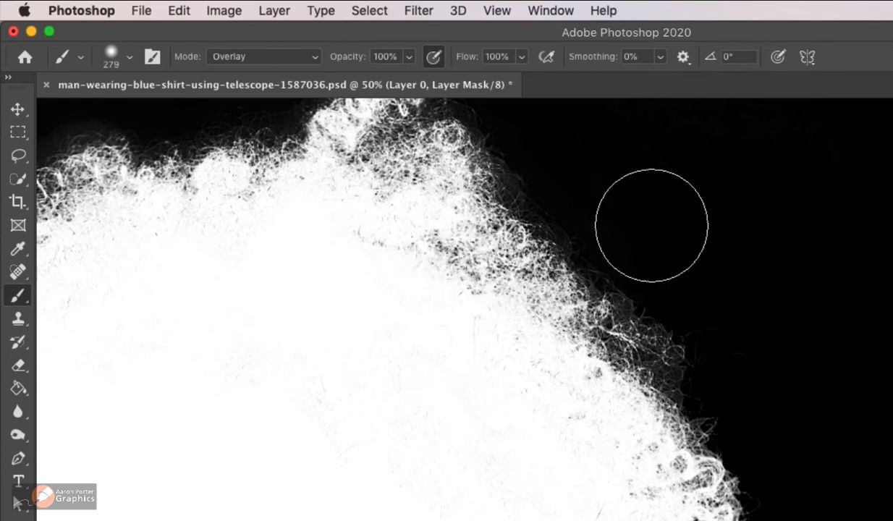
Darken the haze along the mask's lower-right hair edge with the 279 px black Overlay brush.
mouse_move(791, 379)
mouse_down()
mouse_move(668, 223)
mouse_move(670, 239)
mouse_up()
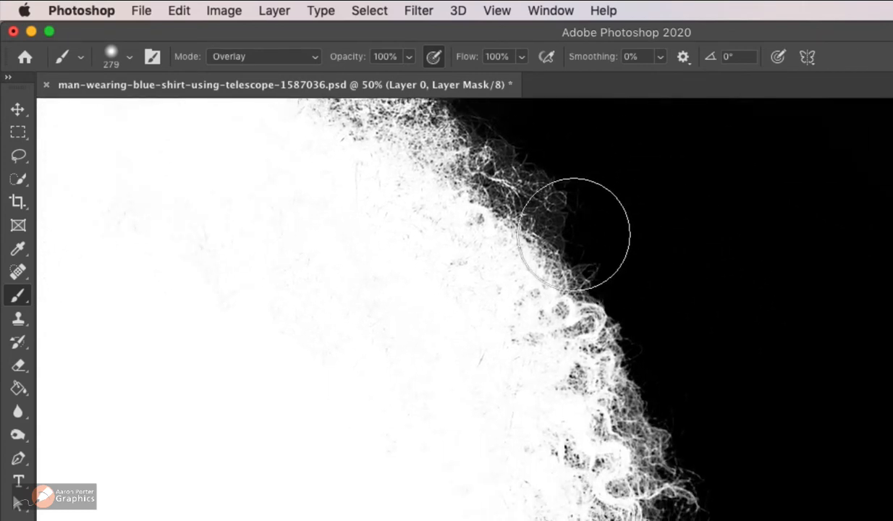
mouse_move(574, 234)
mouse_down()
mouse_move(680, 305)
mouse_move(661, 305)
mouse_move(508, 232)
mouse_move(628, 282)
mouse_move(665, 310)
mouse_move(530, 327)
mouse_move(652, 273)
mouse_move(650, 293)
mouse_move(683, 294)
mouse_move(678, 314)
mouse_move(588, 306)
mouse_move(627, 263)
mouse_move(712, 306)
mouse_move(652, 351)
mouse_move(563, 326)
mouse_move(723, 332)
mouse_move(560, 393)
mouse_move(711, 358)
mouse_move(767, 509)
mouse_move(571, 388)
mouse_up()
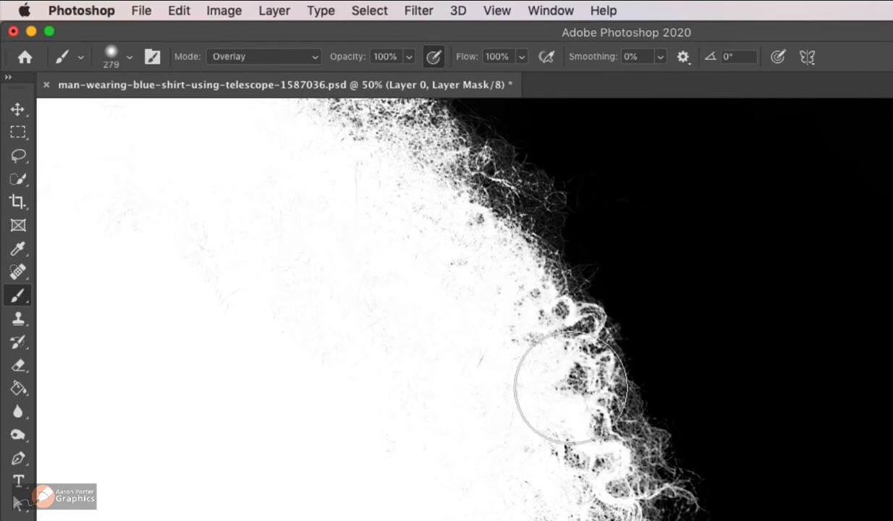
mouse_move(782, 470)
mouse_down()
mouse_move(731, 372)
mouse_move(661, 312)
mouse_up()
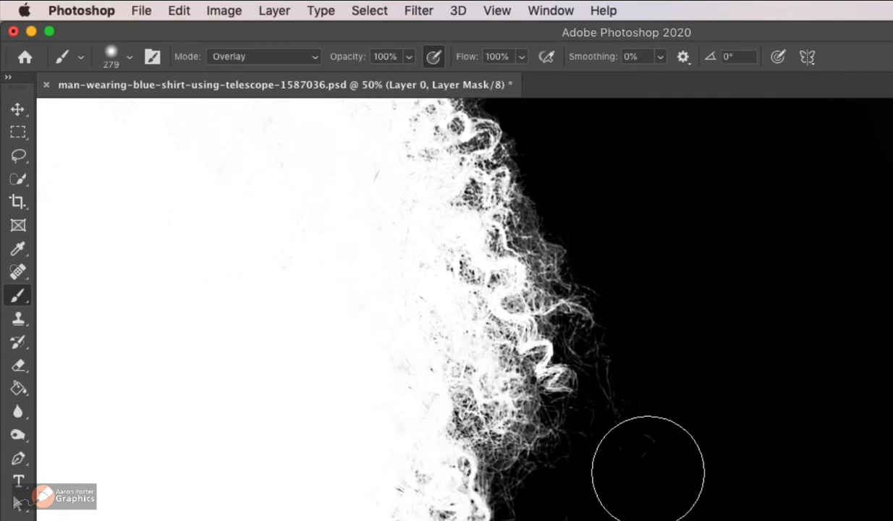
mouse_move(648, 471)
mouse_down()
mouse_move(503, 237)
mouse_move(472, 259)
mouse_move(484, 325)
mouse_move(468, 270)
mouse_move(594, 484)
mouse_move(404, 309)
mouse_move(454, 383)
mouse_move(427, 510)
mouse_up()
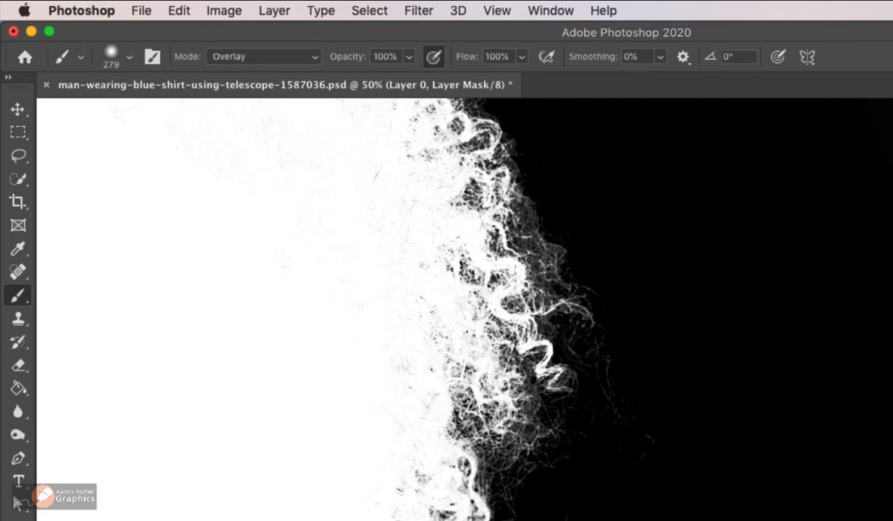
mouse_move(415, 399)
mouse_down()
mouse_move(427, 518)
mouse_move(417, 404)
mouse_move(441, 499)
mouse_move(519, 520)
mouse_up()
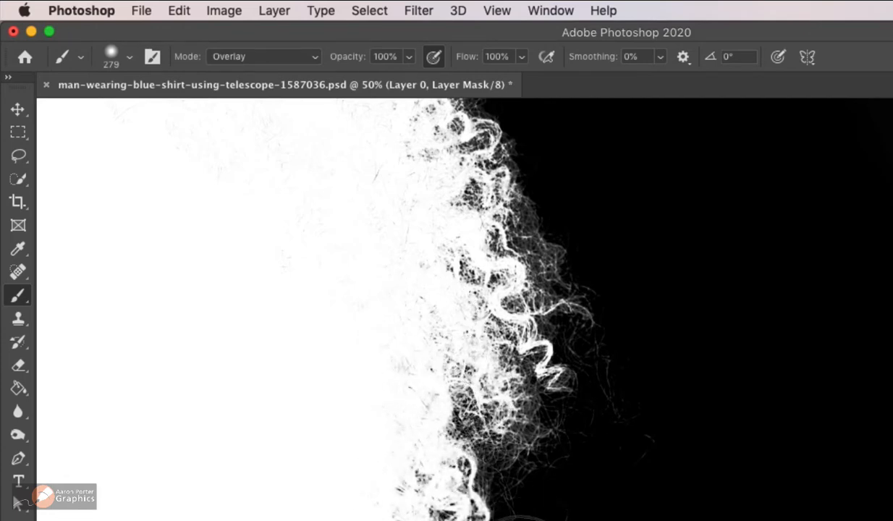
drag(469, 405, 521, 492)
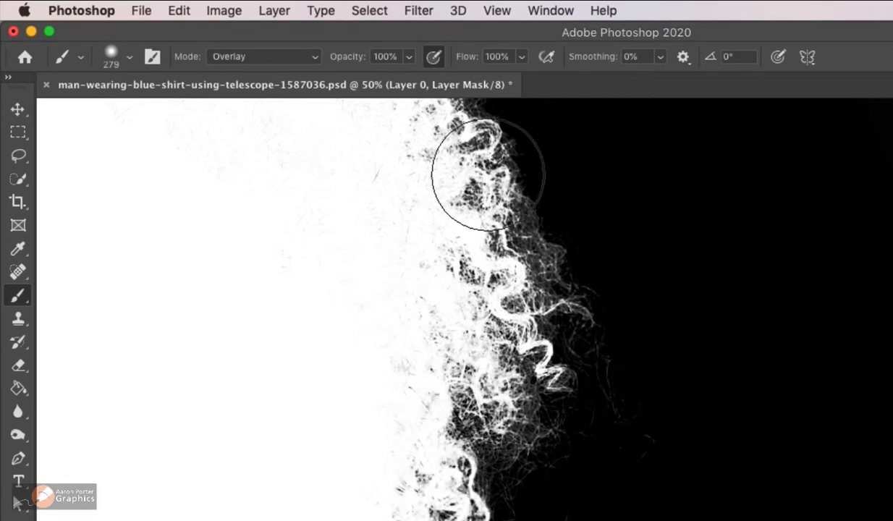
Review the mask along the top and left hair edges, and check the masked portrait against the red fill.
mouse_move(492, 249)
mouse_down()
mouse_move(725, 391)
mouse_move(749, 426)
mouse_up()
drag(669, 141, 709, 268)
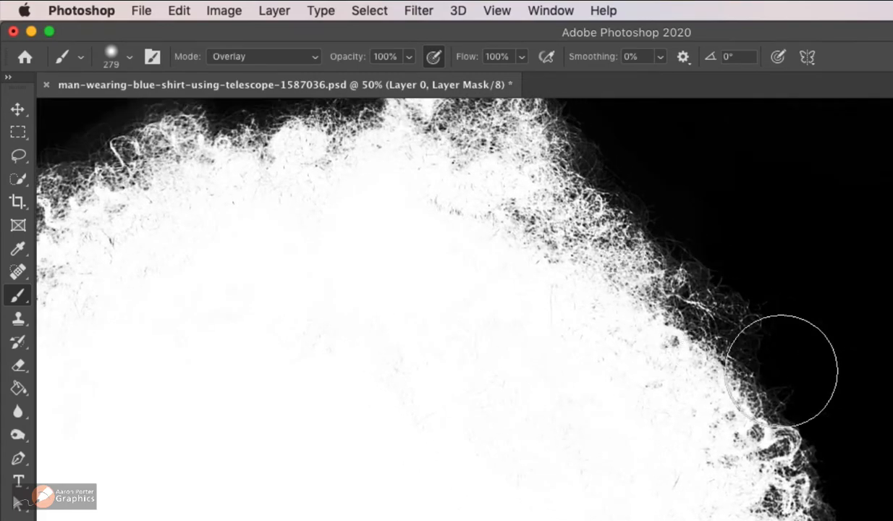
drag(547, 219, 708, 402)
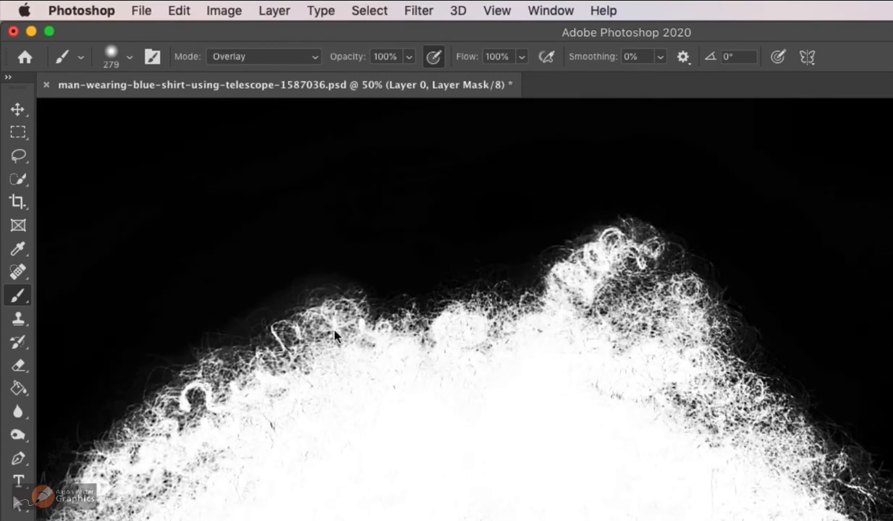
drag(464, 412, 679, 307)
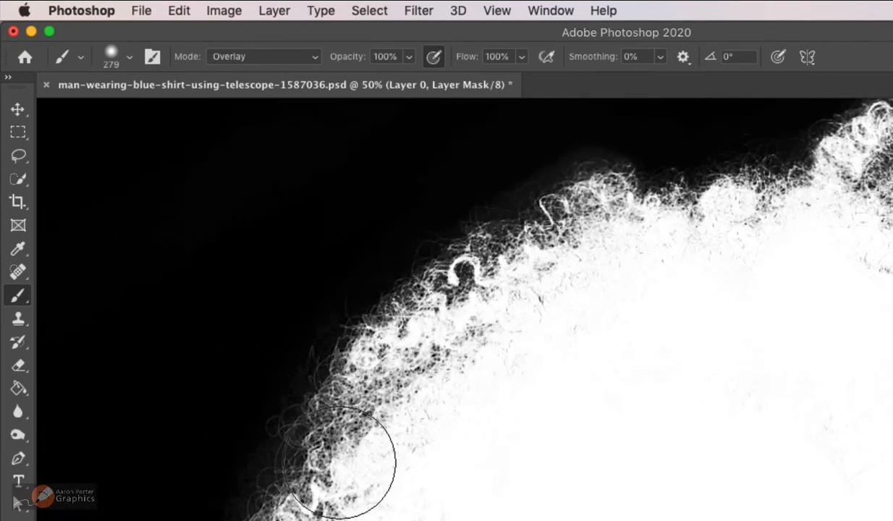
drag(492, 500, 592, 257)
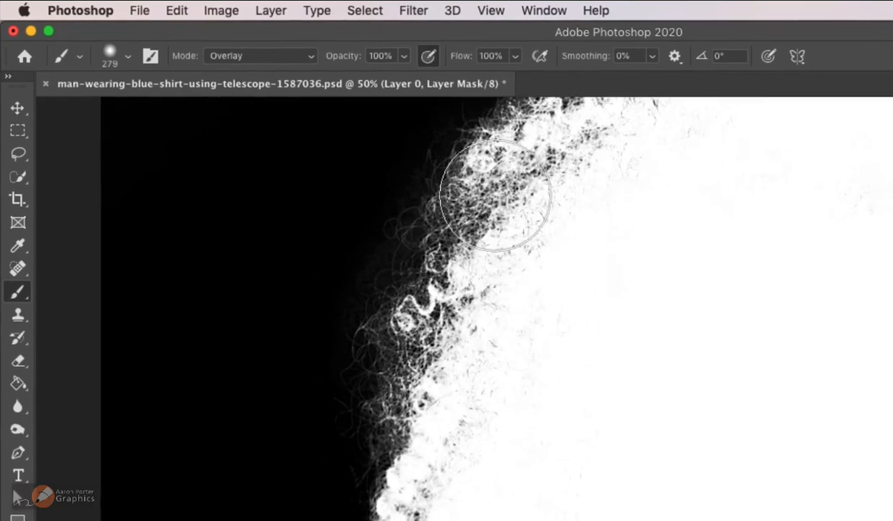
mouse_move(402, 515)
mouse_down()
mouse_move(420, 420)
mouse_move(397, 380)
mouse_up()
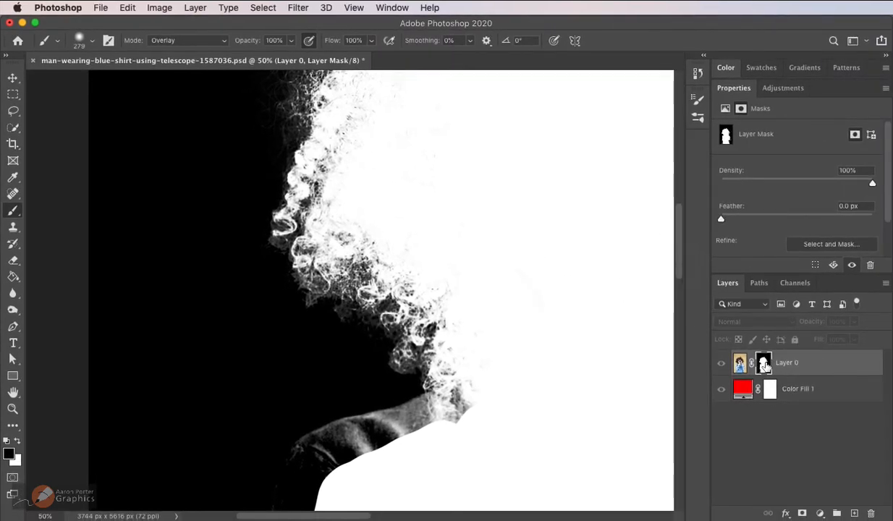
alt+click(764, 366)
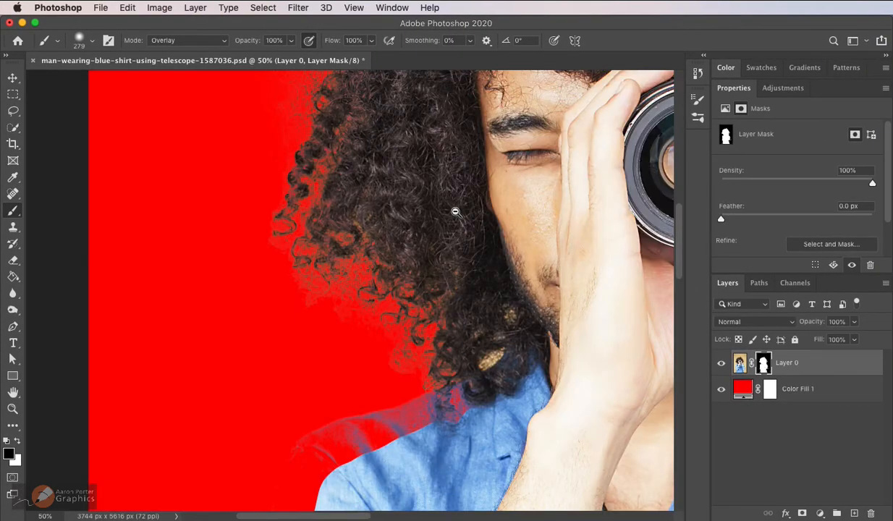
click(455, 212)
drag(496, 136, 327, 332)
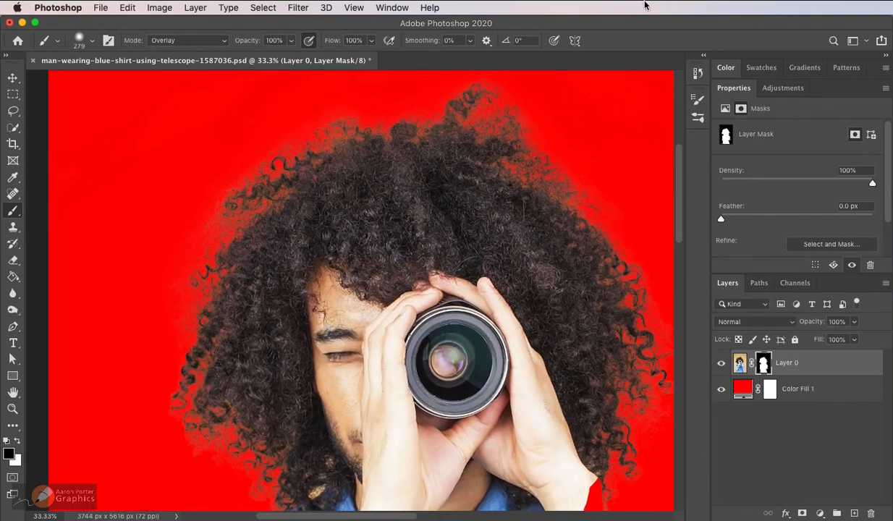
Take history snapshots of the current refined mask and of the earliest listed brush stroke state.
click(697, 73)
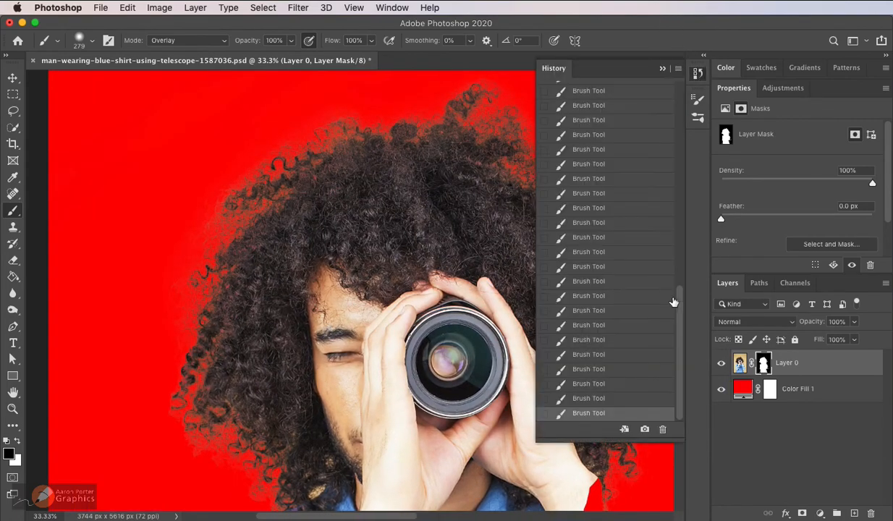
drag(614, 443, 614, 514)
drag(680, 316, 681, 95)
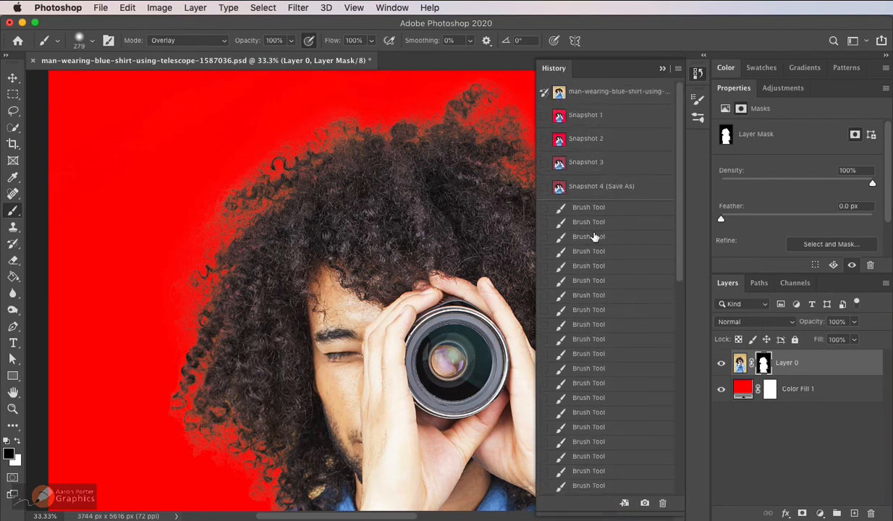
click(646, 503)
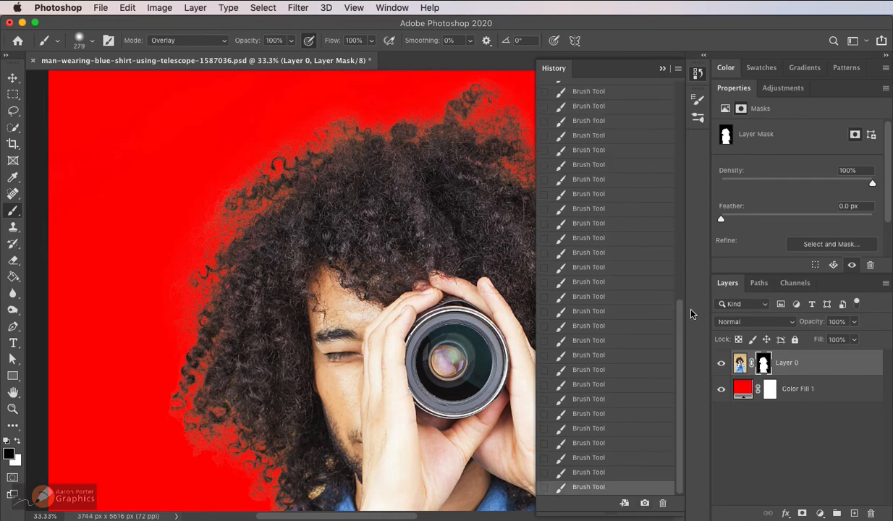
drag(680, 322, 649, 125)
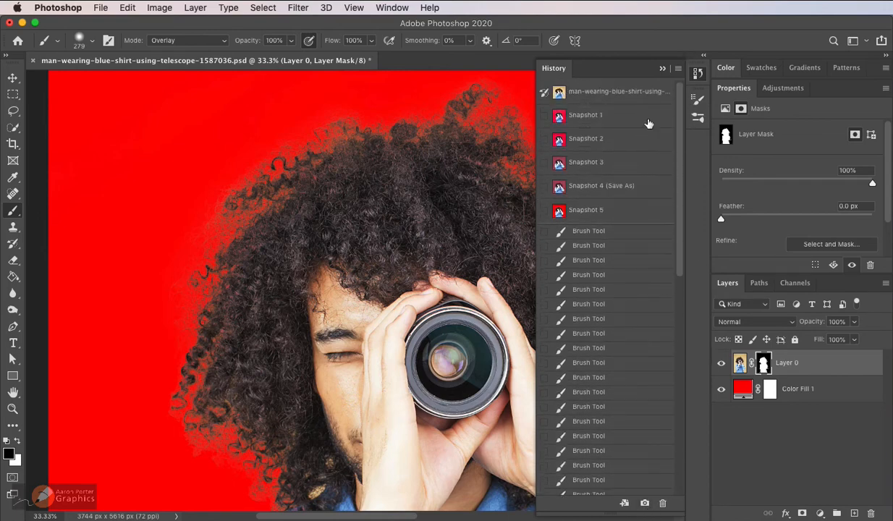
click(588, 231)
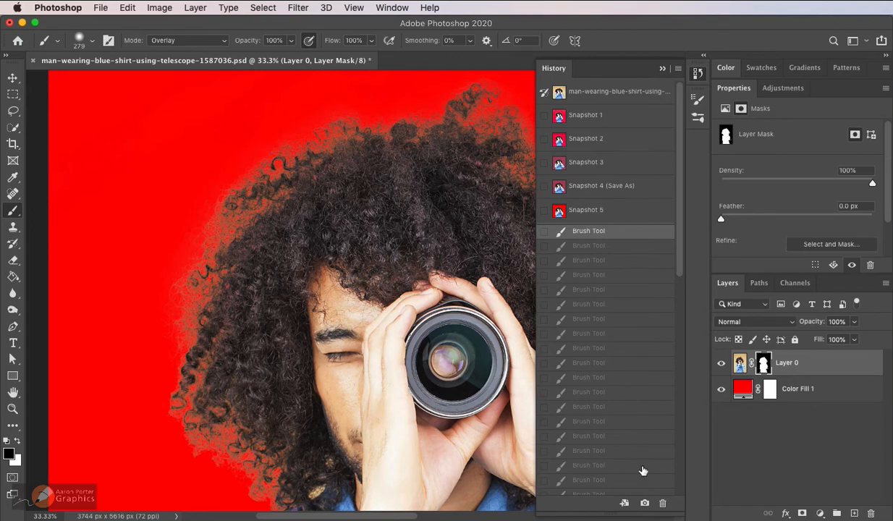
click(645, 502)
Compare the hair edges in Snapshot 5 and Snapshot 6 by switching between them, ending on Snapshot 5.
click(620, 211)
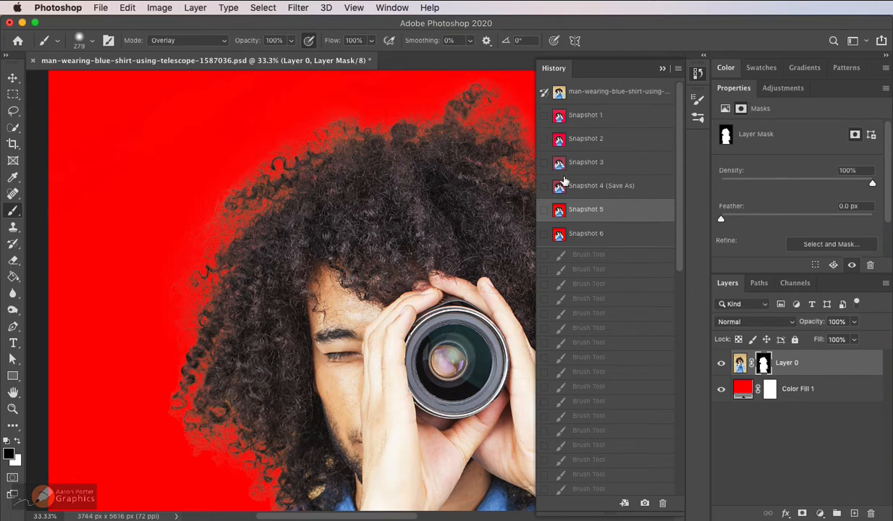
click(615, 242)
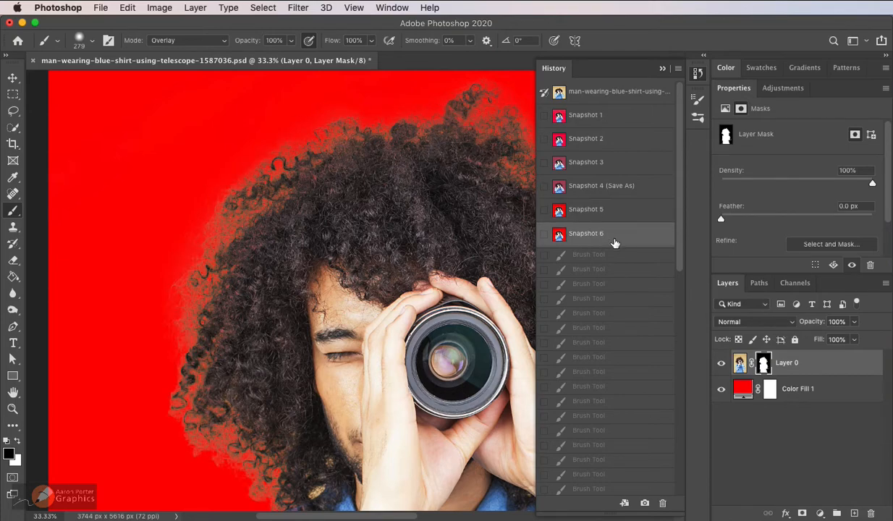
alt+click(349, 332)
drag(358, 342, 293, 291)
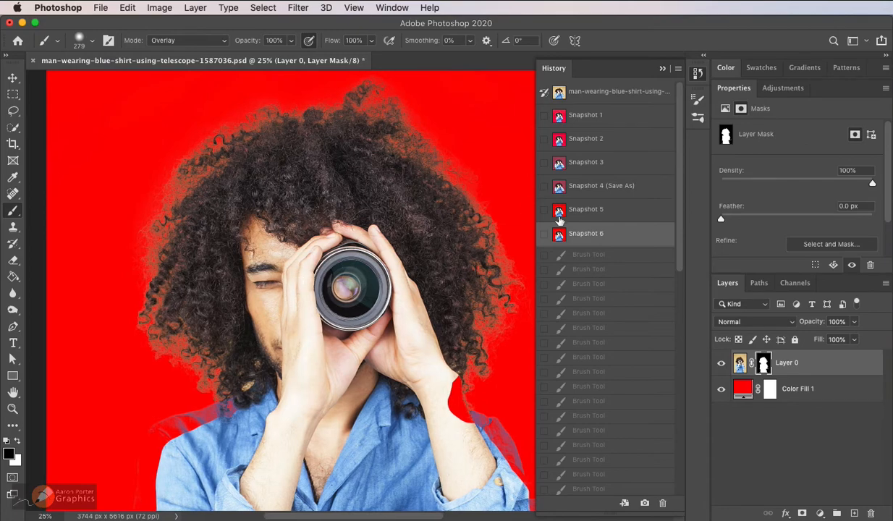
click(610, 215)
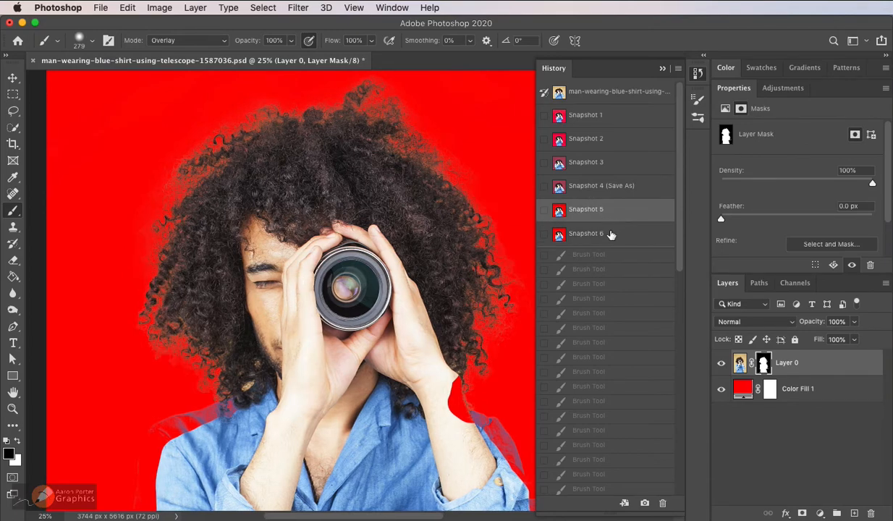
click(610, 233)
click(617, 217)
click(617, 234)
click(618, 215)
click(620, 235)
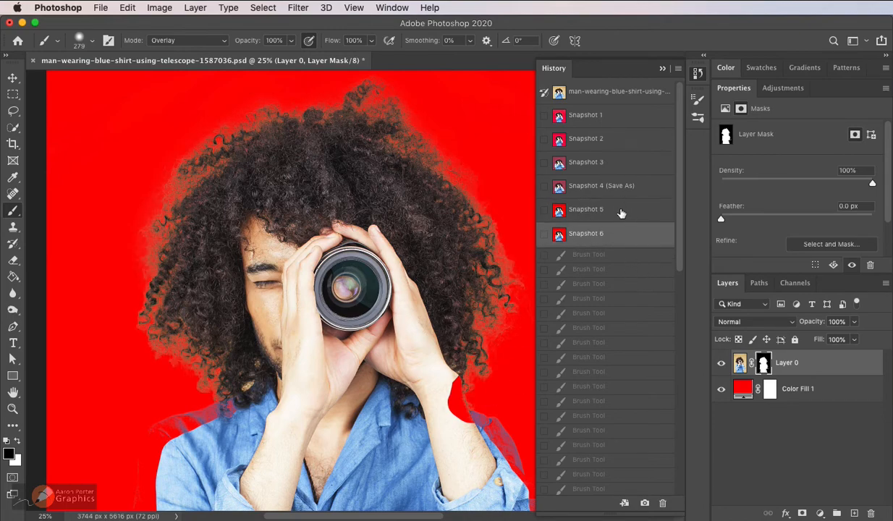
click(621, 211)
Disable the layer mask on Layer 0 to show the whole photo.
alt+click(436, 382)
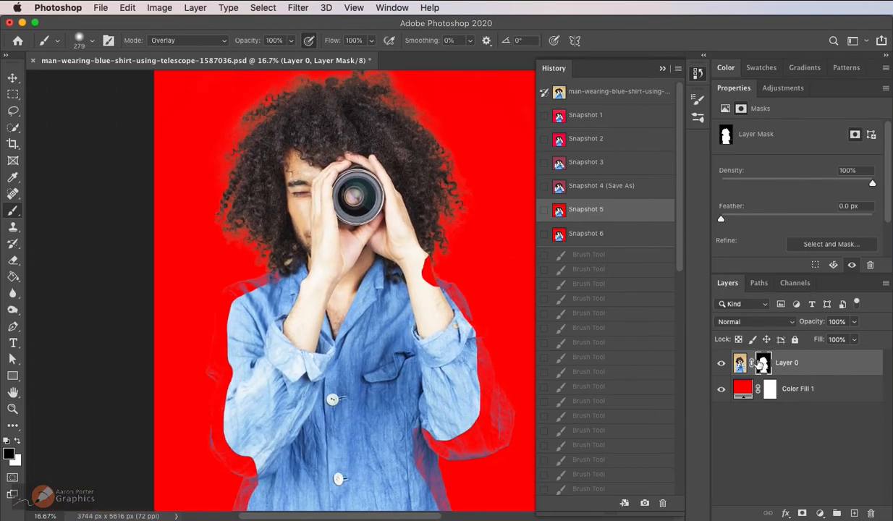
right_click(760, 365)
click(806, 370)
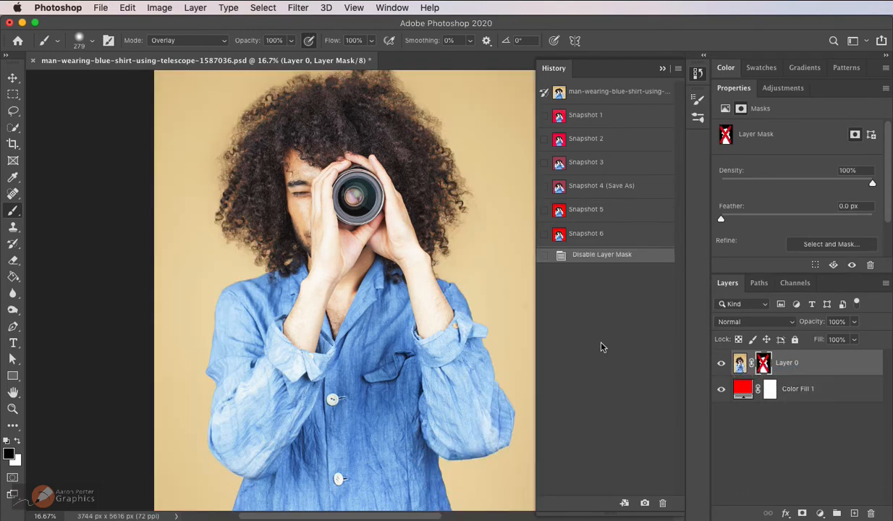
Select the shirt, arms and hands with the Quick Selection tool, and re-enable Layer 0's mask.
click(12, 129)
mouse_move(242, 264)
mouse_down()
mouse_move(257, 320)
mouse_move(310, 337)
mouse_move(278, 329)
mouse_move(267, 377)
mouse_move(310, 370)
mouse_move(342, 427)
mouse_up()
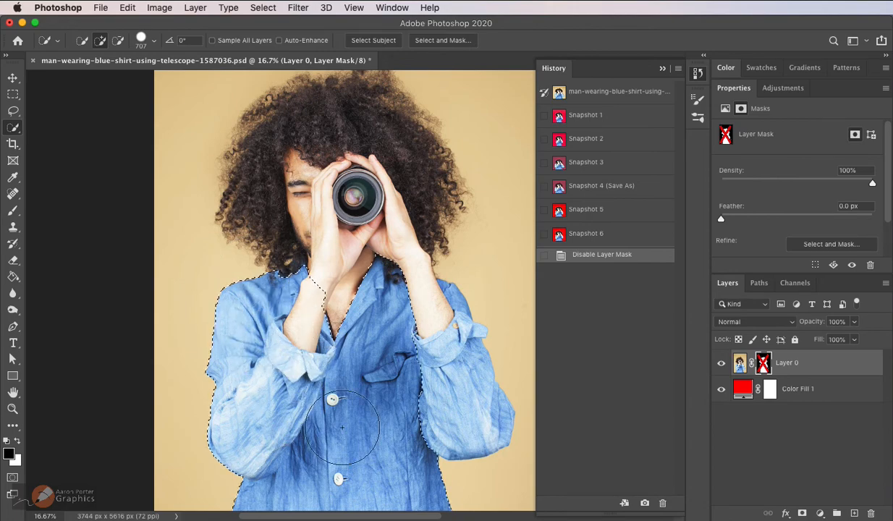
mouse_move(351, 485)
mouse_down()
mouse_move(372, 334)
mouse_move(433, 368)
mouse_move(409, 299)
mouse_move(425, 335)
mouse_move(409, 311)
mouse_move(414, 317)
mouse_move(338, 345)
mouse_move(383, 300)
mouse_up()
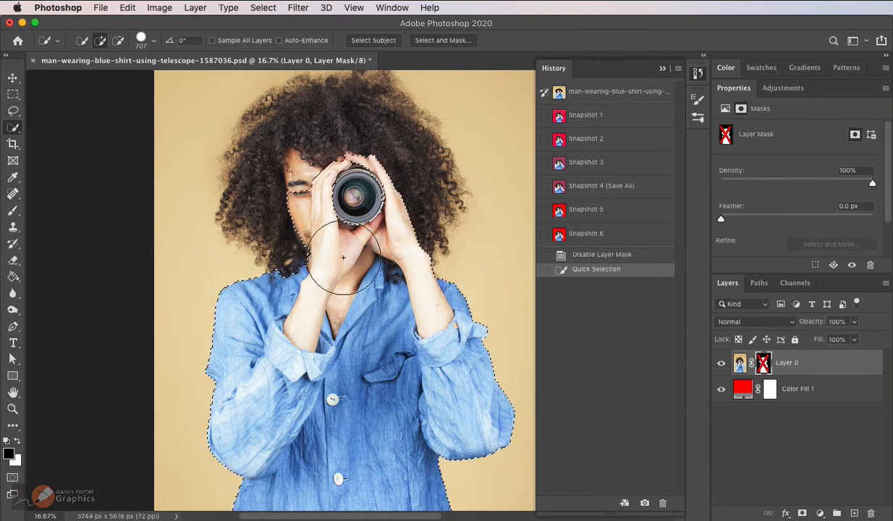
drag(343, 257, 339, 265)
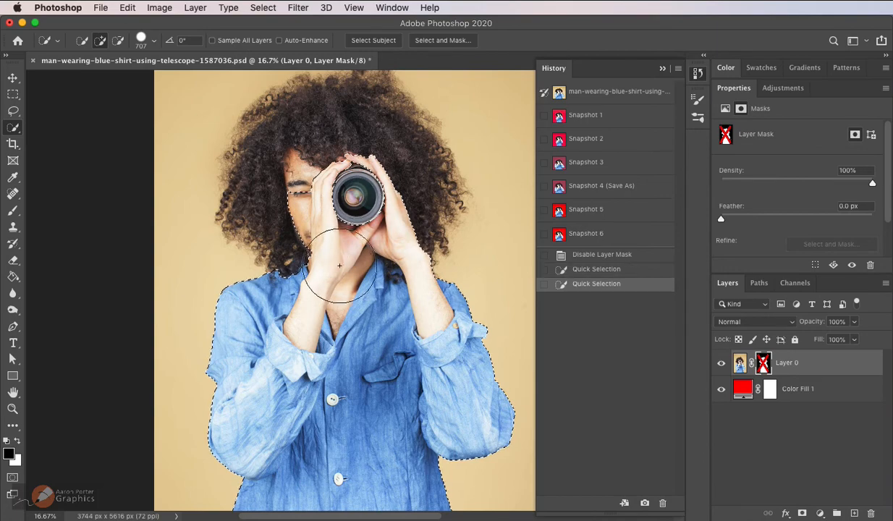
right_click(763, 364)
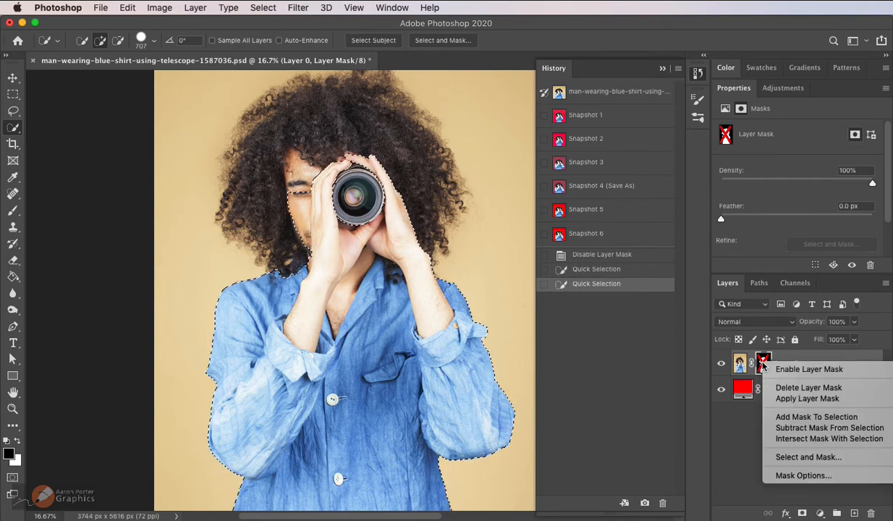
click(773, 368)
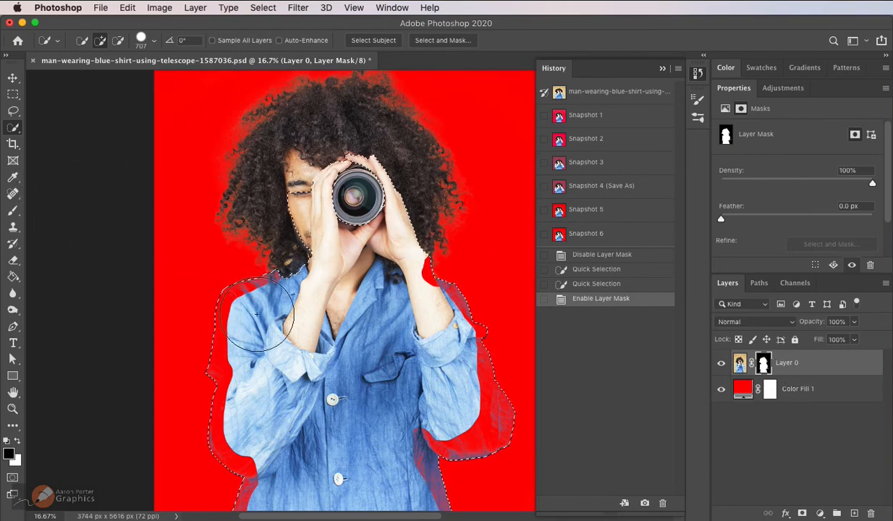
Set the brush mode to Normal and paint white on Layer 0's mask to restore the selected shirt shoulder and sleeve at image left.
key(b)
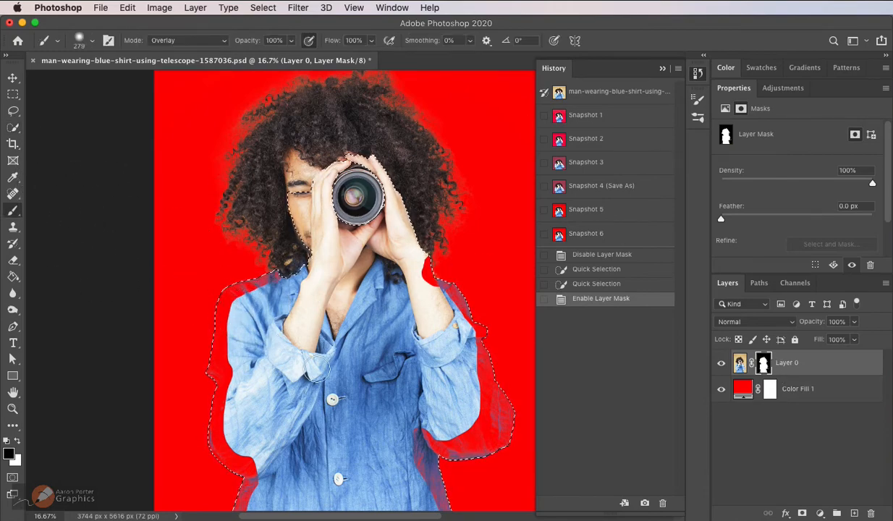
click(200, 43)
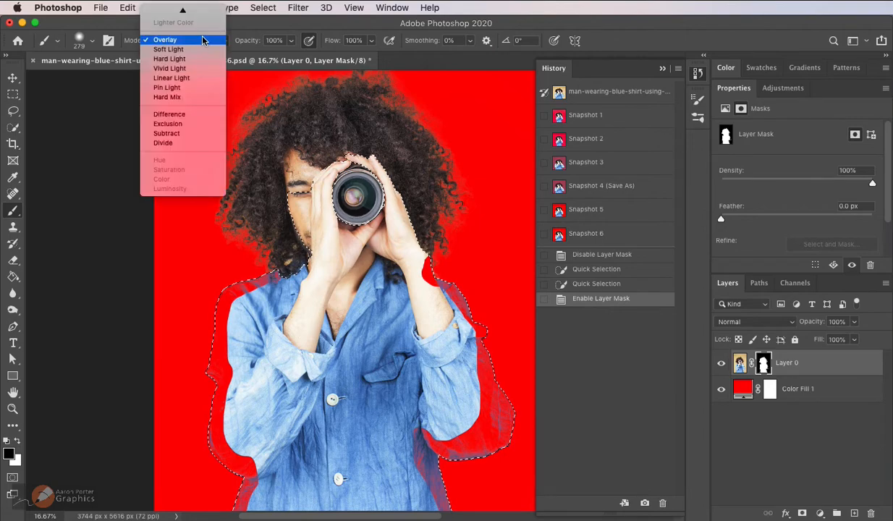
mouse_move(200, 12)
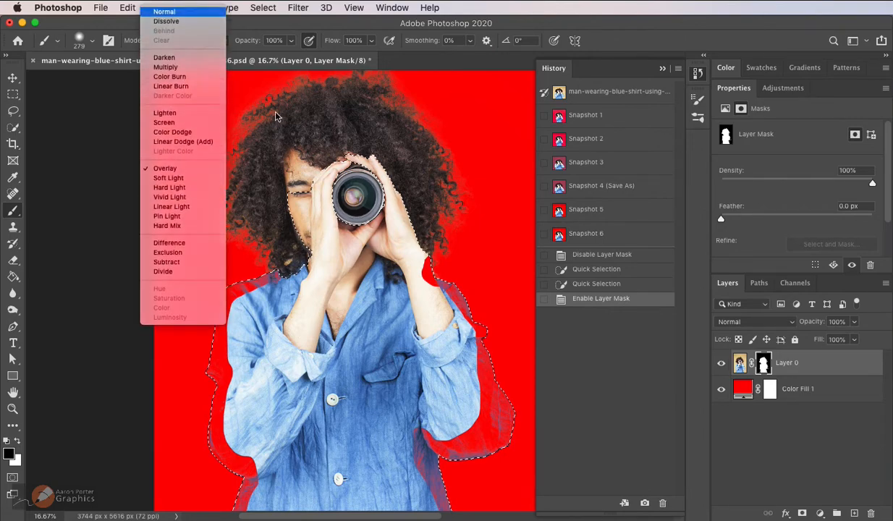
key(Return)
drag(269, 299, 305, 284)
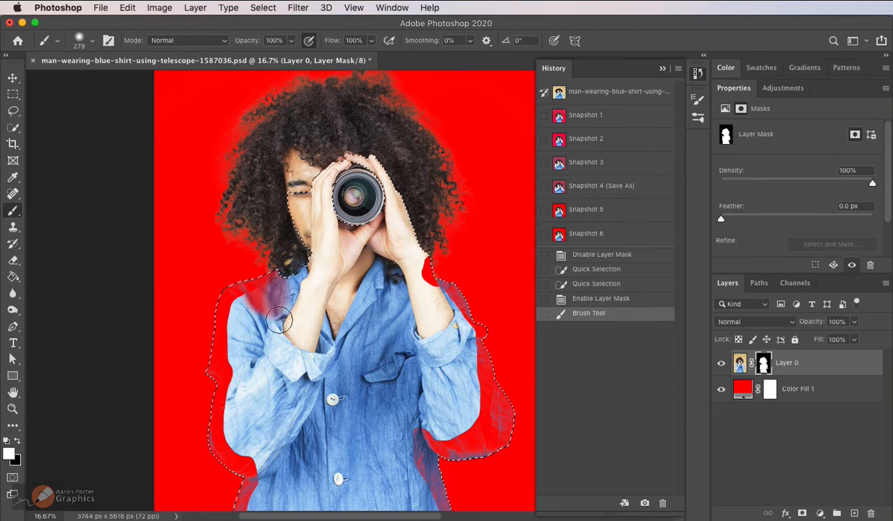
drag(271, 293, 292, 316)
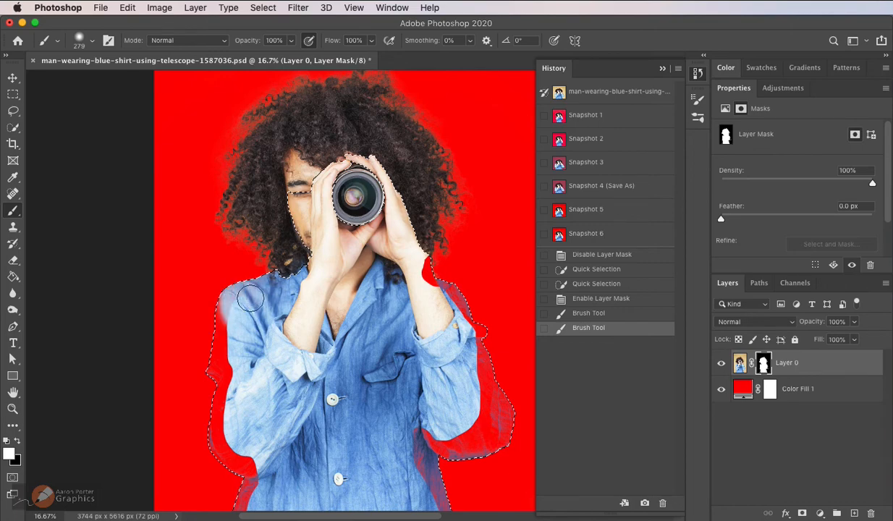
drag(221, 344, 223, 360)
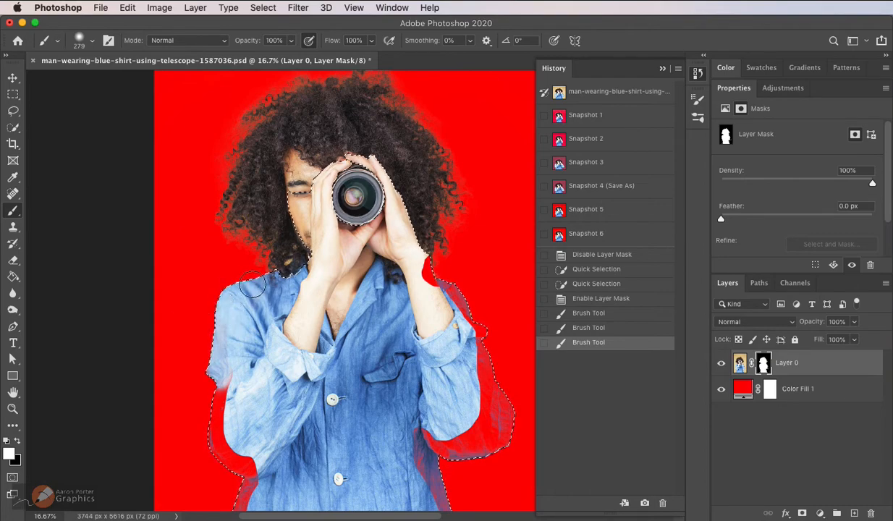
click(205, 305)
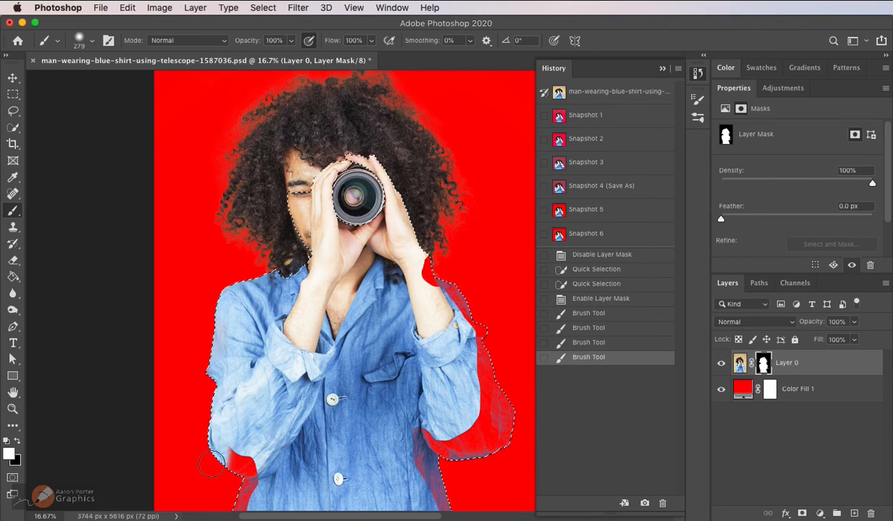
drag(250, 439, 281, 411)
Enlarge the brush to 1000 and paint the rest of the selected shirt and the sleeve at image right back in on the mask.
key(])
key(])
key(])
key(])
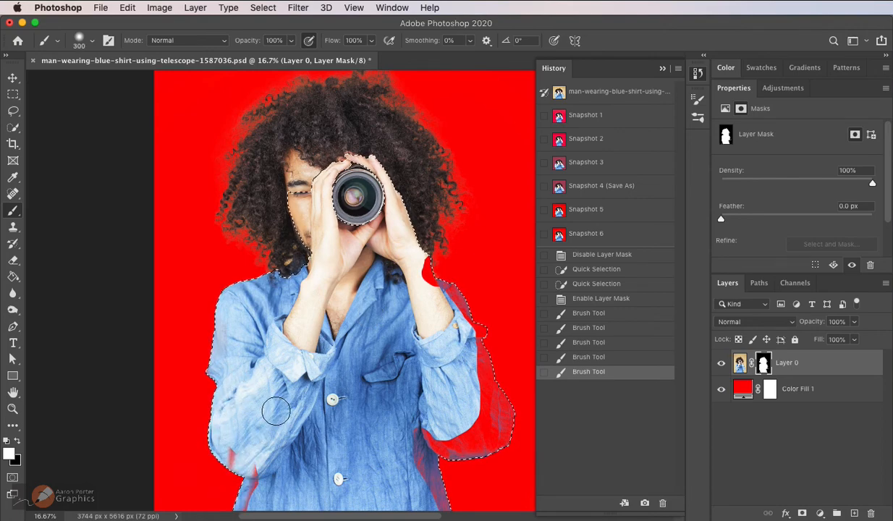
key(])
key(])
key(])
key(])
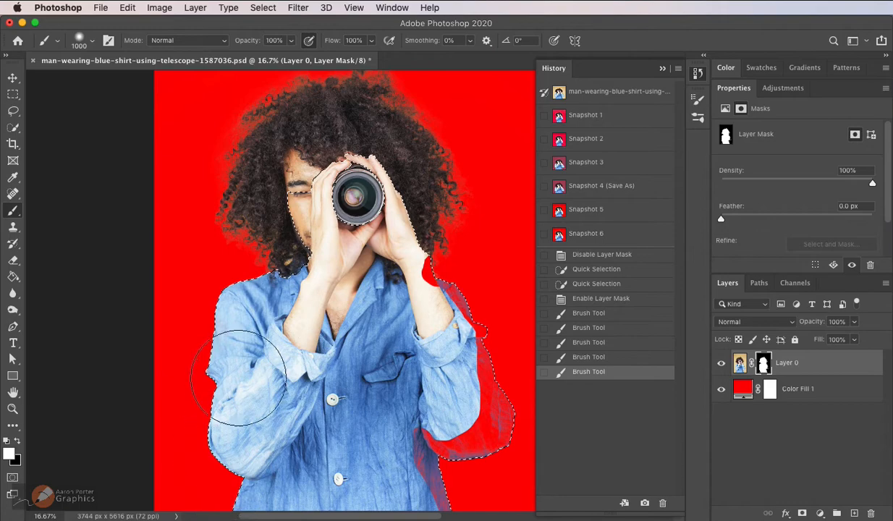
mouse_move(268, 445)
mouse_down()
mouse_move(369, 481)
mouse_move(459, 405)
mouse_move(470, 311)
mouse_move(439, 311)
mouse_move(409, 329)
mouse_move(402, 307)
mouse_move(422, 304)
mouse_move(413, 304)
mouse_move(442, 301)
mouse_move(474, 420)
mouse_up()
drag(471, 520, 472, 499)
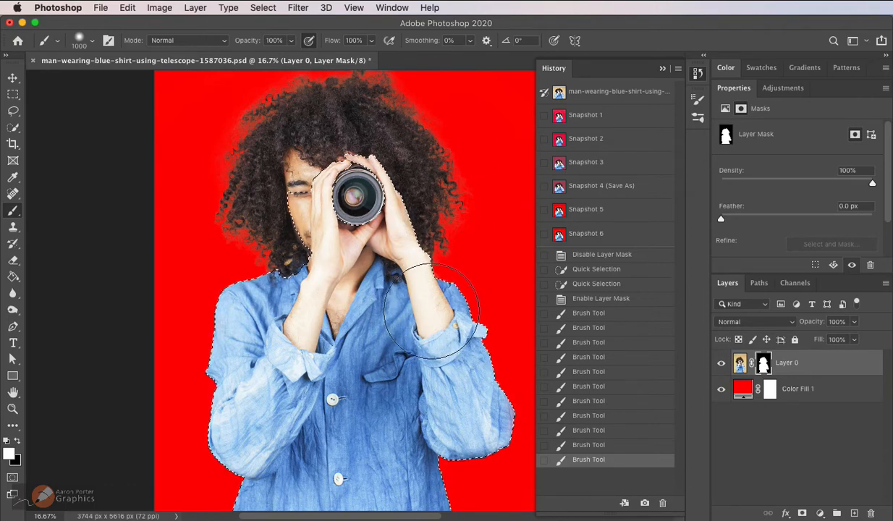
click(226, 403)
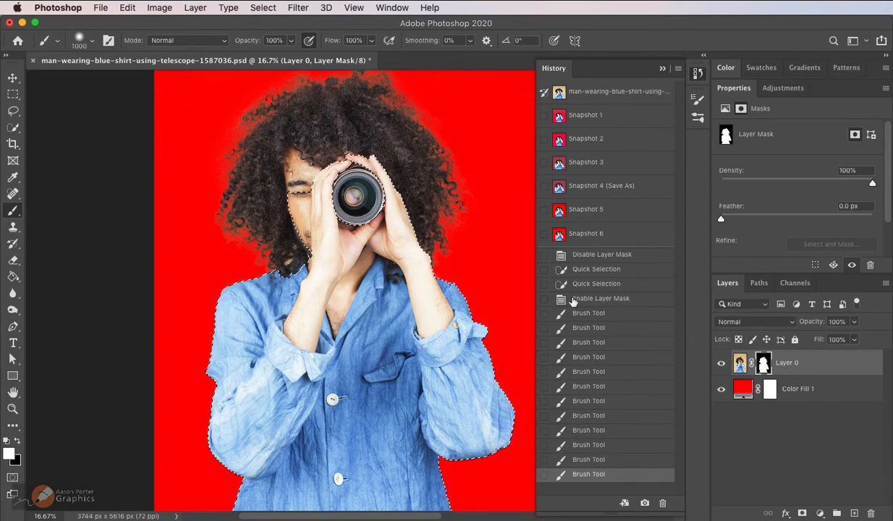
Deselect the selection around the shirt, arms and hands, and view the whole figure.
click(262, 7)
click(249, 35)
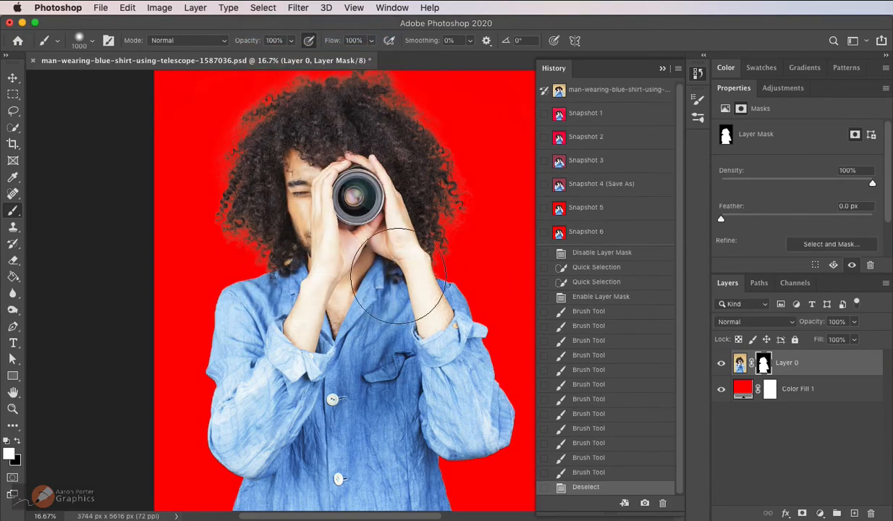
alt+click(367, 278)
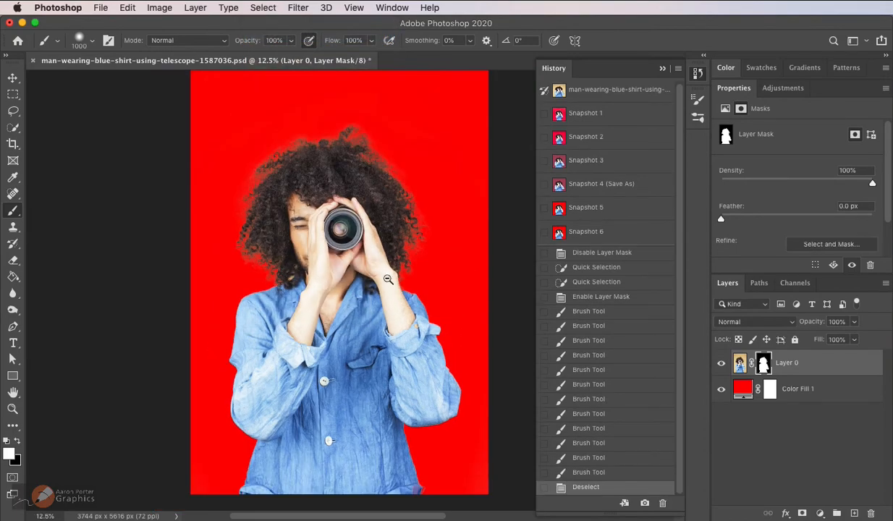
drag(370, 282, 370, 294)
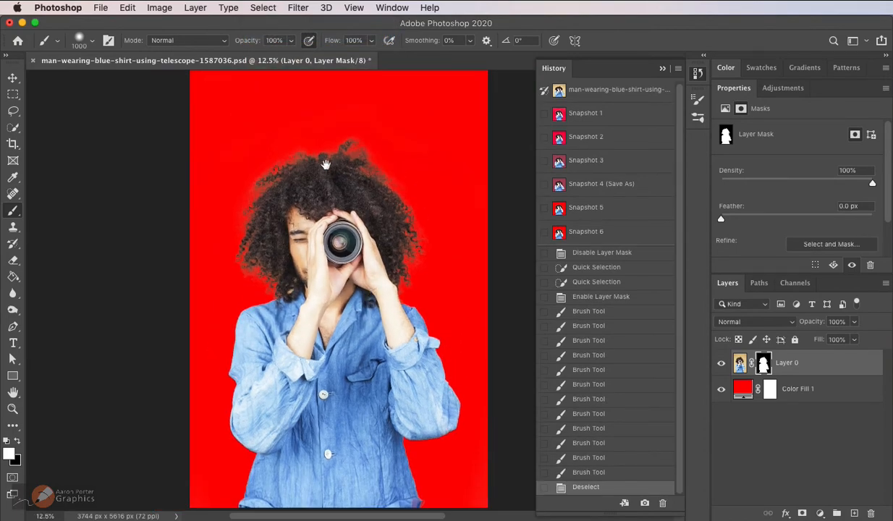
Duplicate the red Color Fill 1 layer and change the copy's fill color to blue.
click(824, 389)
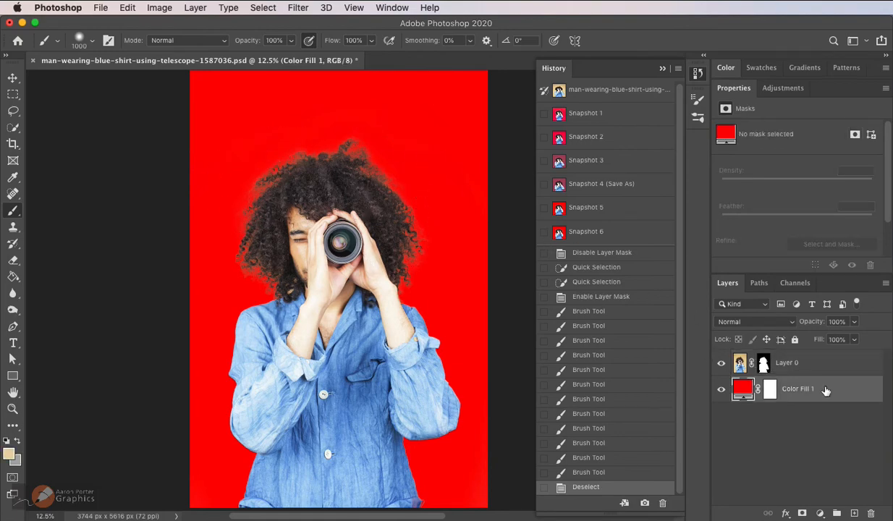
key(super+j)
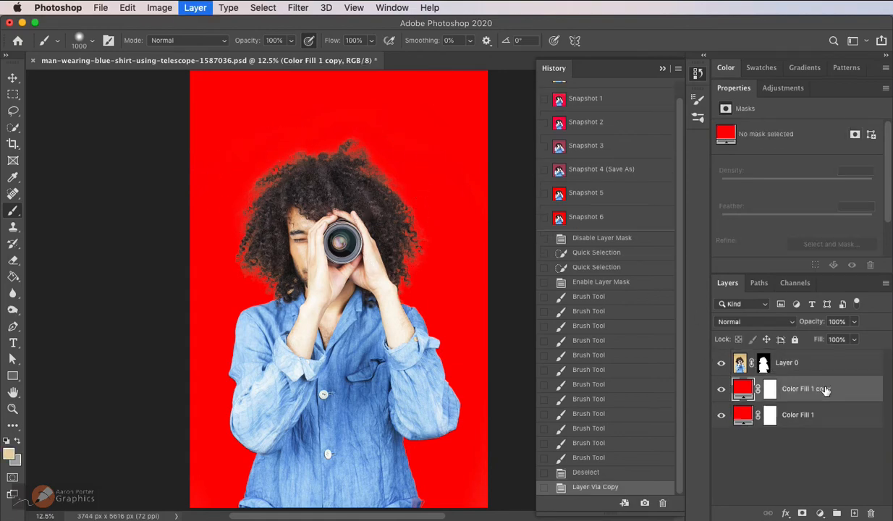
double_click(745, 392)
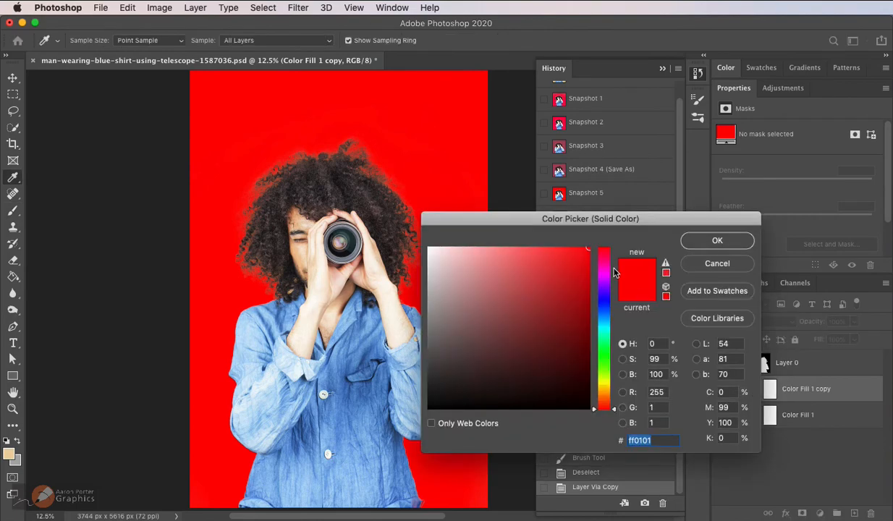
click(604, 278)
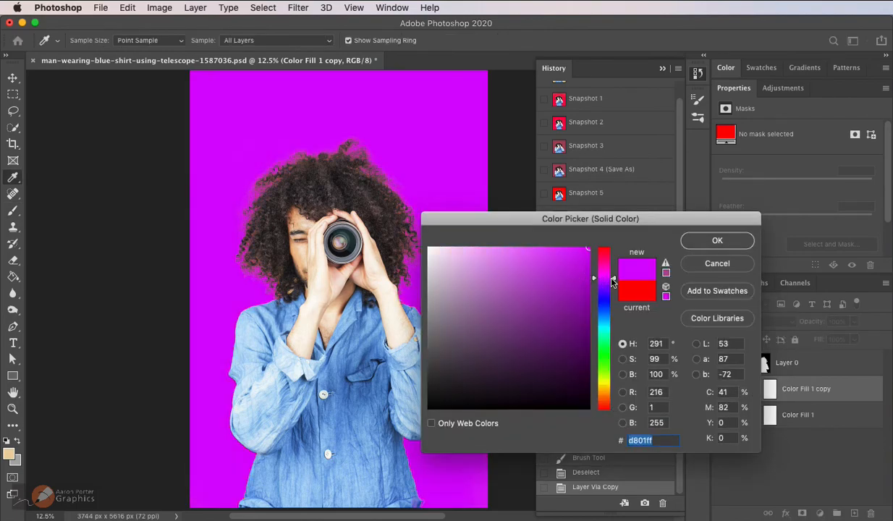
mouse_move(612, 280)
mouse_down()
mouse_move(615, 246)
mouse_move(616, 310)
mouse_up()
click(751, 241)
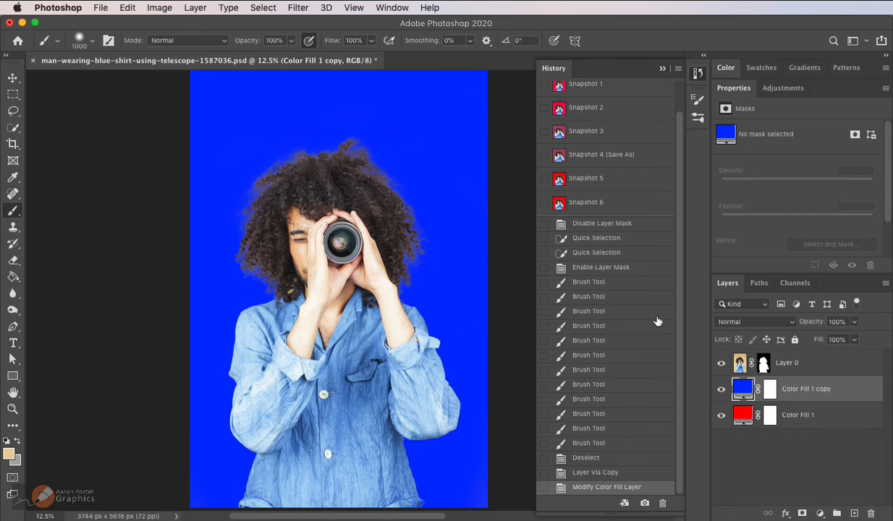
Duplicate Layer 0, hide and rename the source layer "original", and rename the copy "mask refine".
click(839, 369)
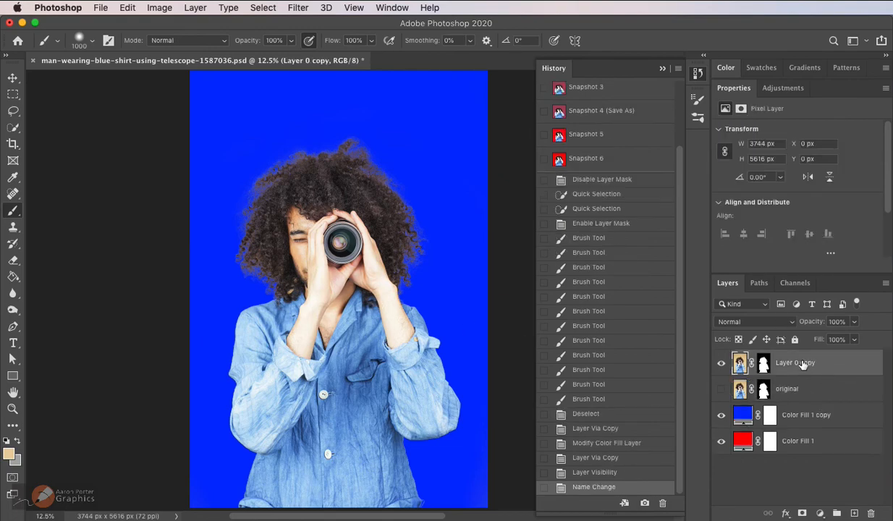
double_click(792, 368)
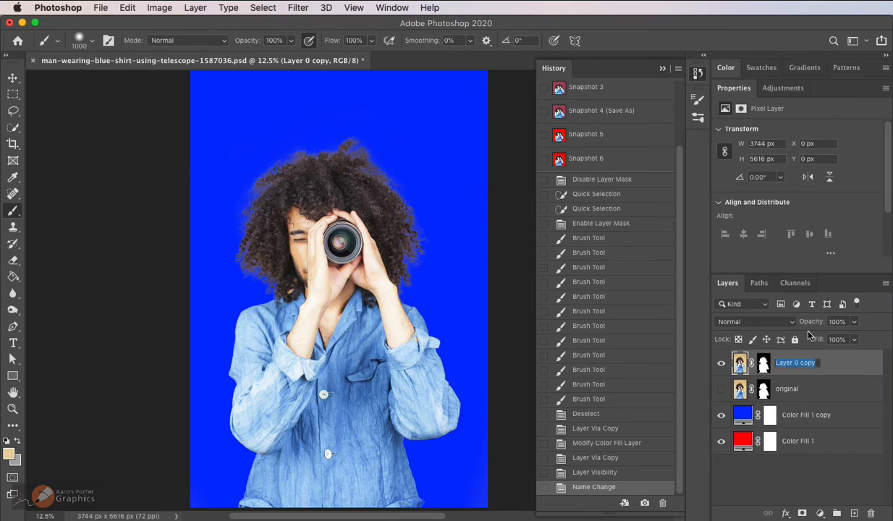
key(BackSpace)
key(Return)
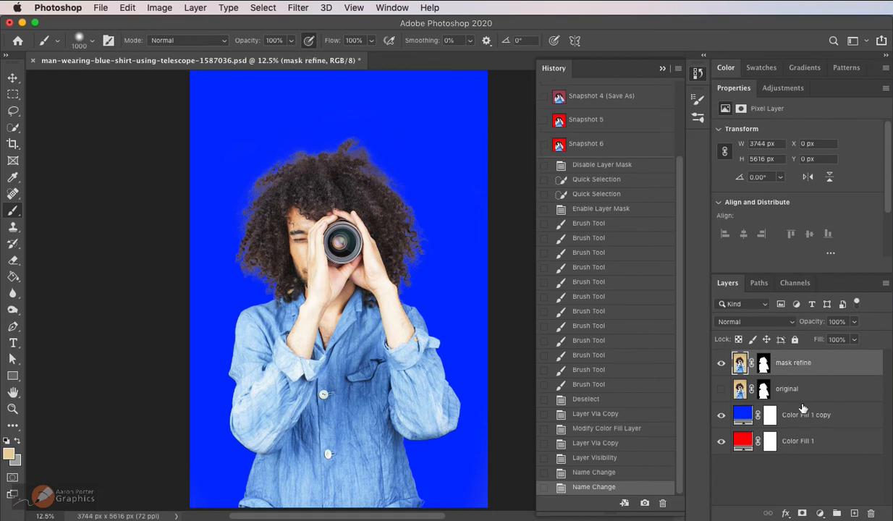
Duplicate the mask refine layer and rename the copy "decontaminate manually".
key(super+j)
double_click(790, 363)
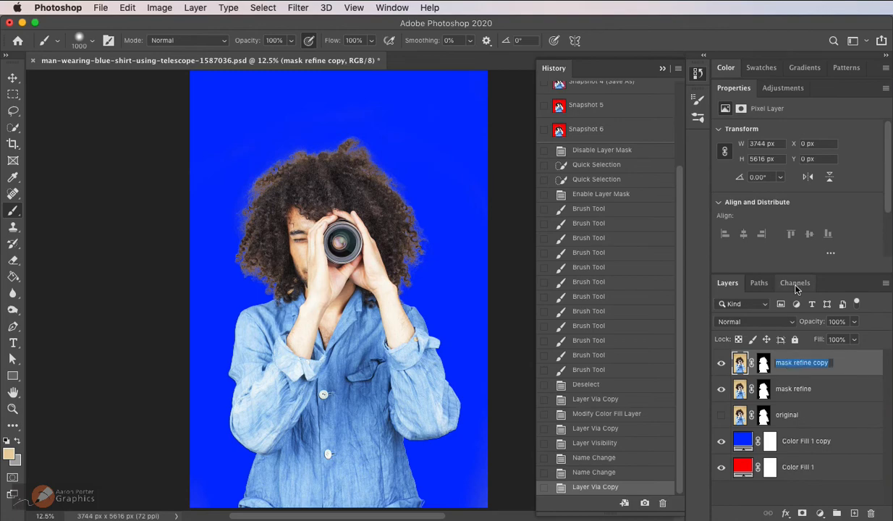
text(c)
text(econtam)
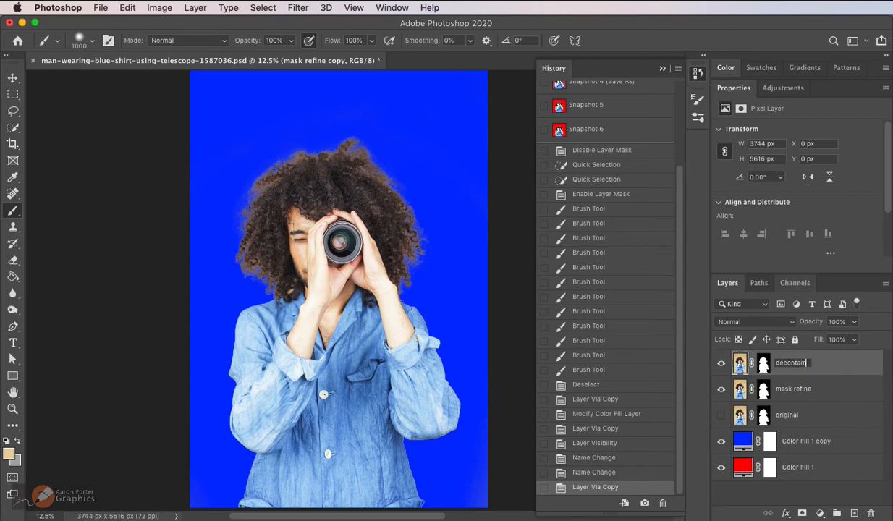
text(inate manually)
key(Return)
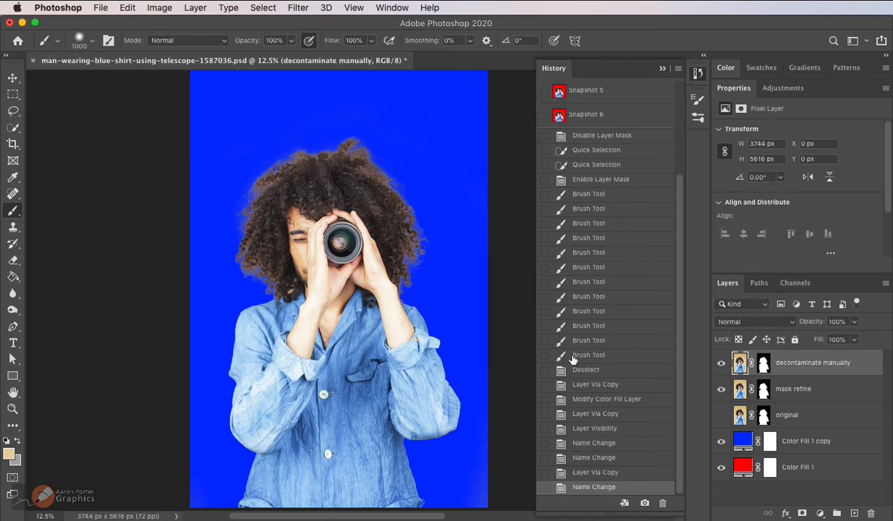
Hide the decontaminate manually layer and open the mask refine layer's mask in Select and Mask.
click(722, 363)
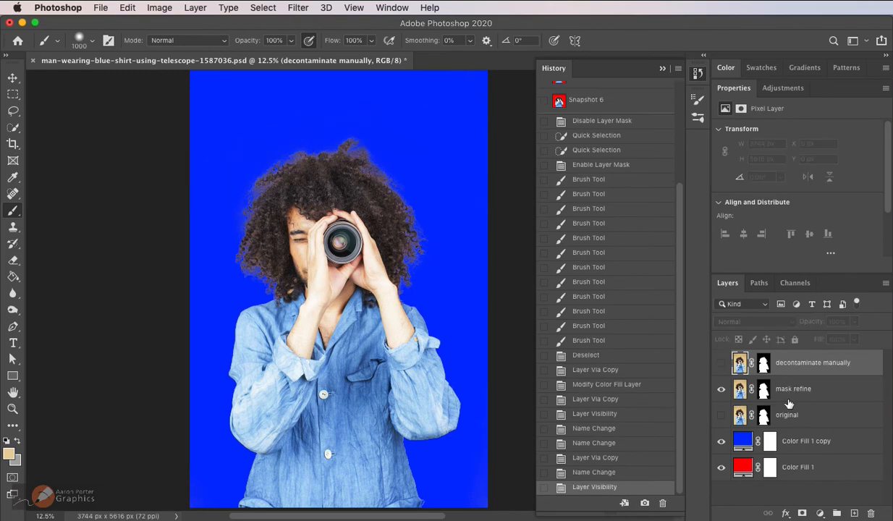
super+click(282, 268)
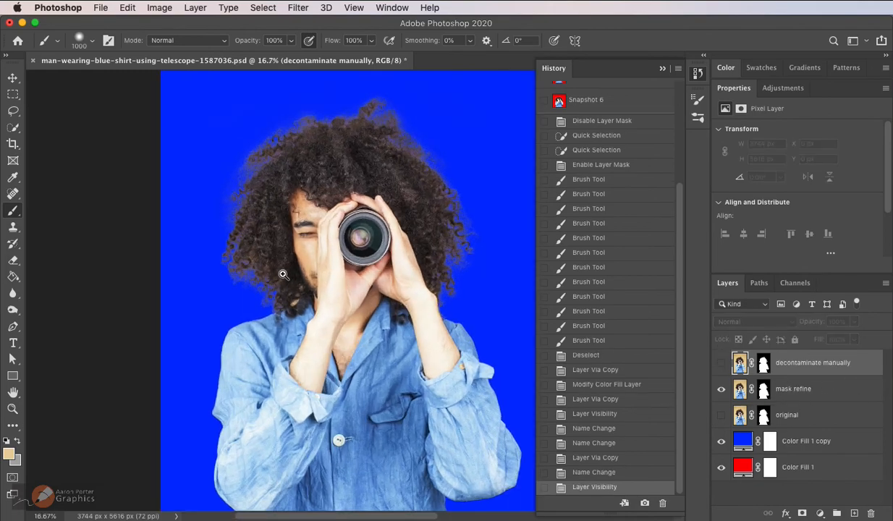
super+click(283, 274)
super+click(284, 277)
super+click(283, 281)
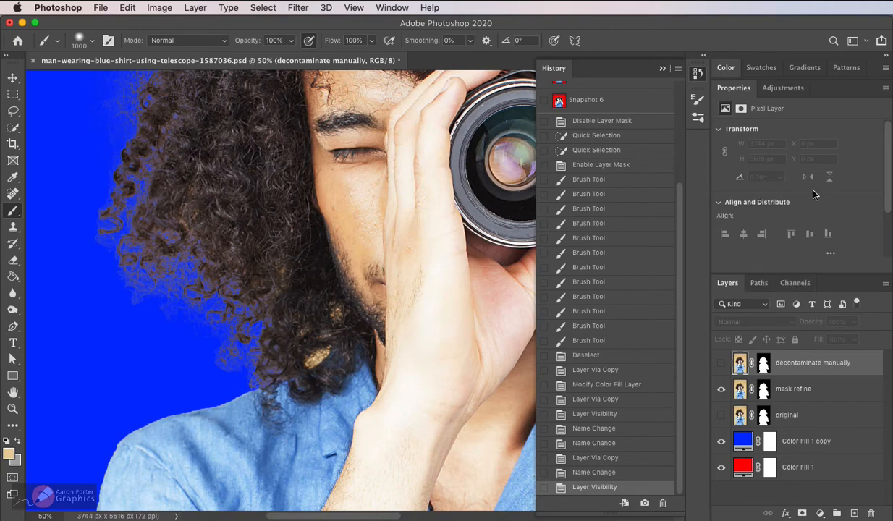
click(764, 364)
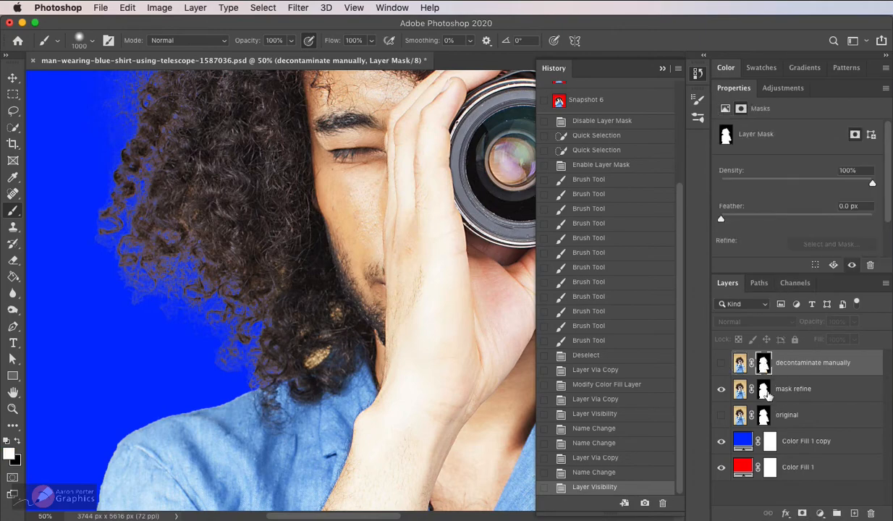
click(736, 391)
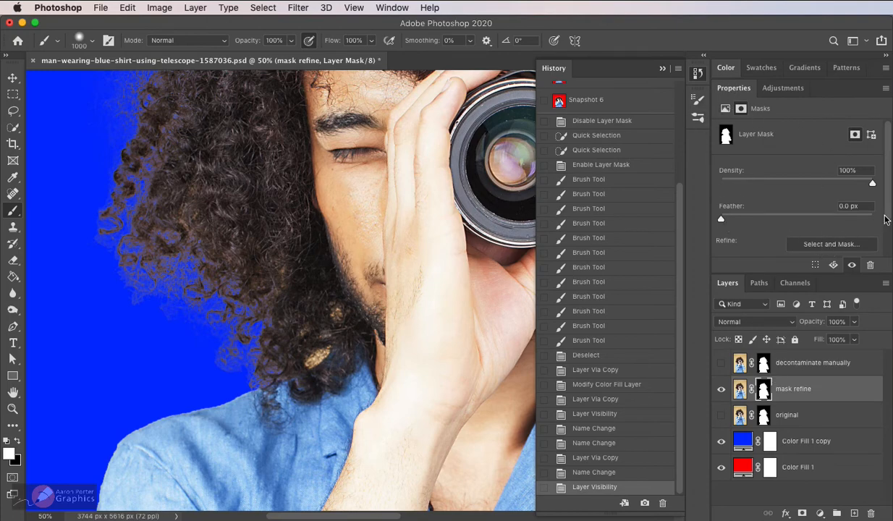
scroll(864, 234, down, 1)
click(829, 225)
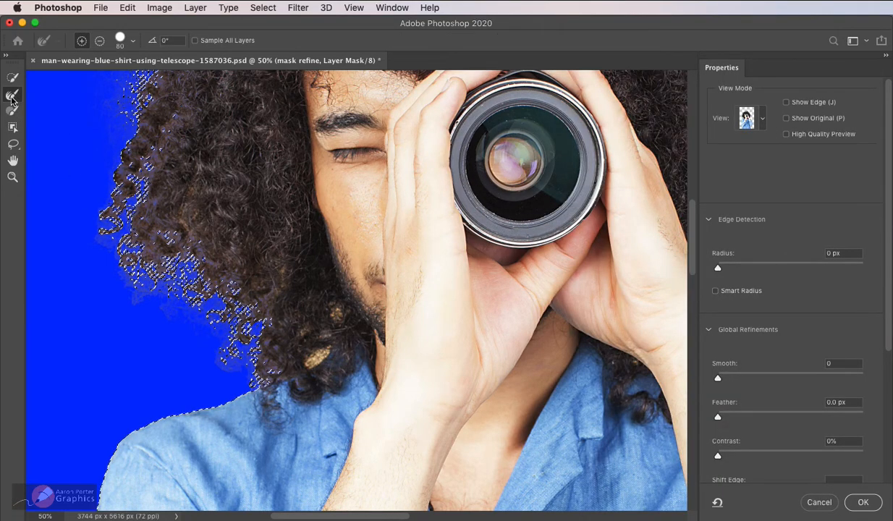
Brush the lower hair edge on the camera-free side and the background gaps above the shoulder with the 80 px Refine Edge Brush.
mouse_move(149, 131)
mouse_down()
mouse_move(139, 197)
mouse_move(119, 169)
mouse_move(100, 231)
mouse_move(116, 277)
mouse_move(177, 312)
mouse_up()
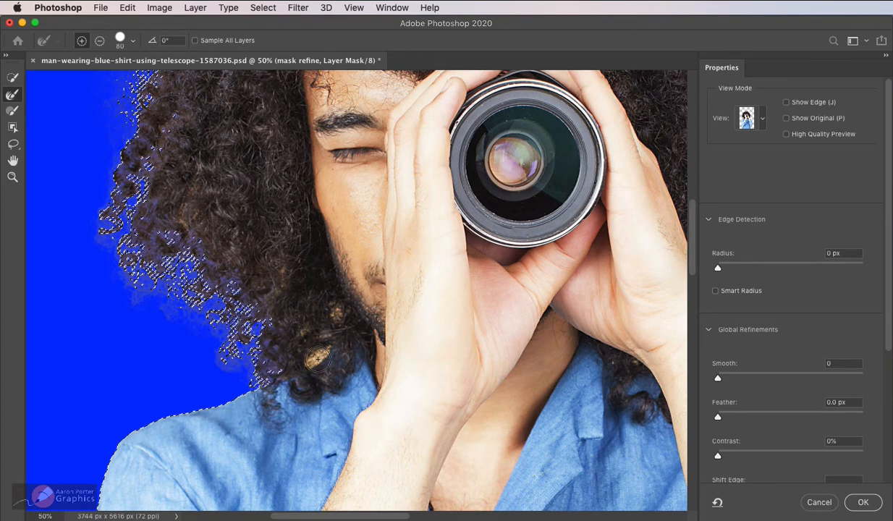
mouse_move(299, 343)
mouse_down()
mouse_move(308, 363)
mouse_move(329, 343)
mouse_move(319, 362)
mouse_move(335, 312)
mouse_up()
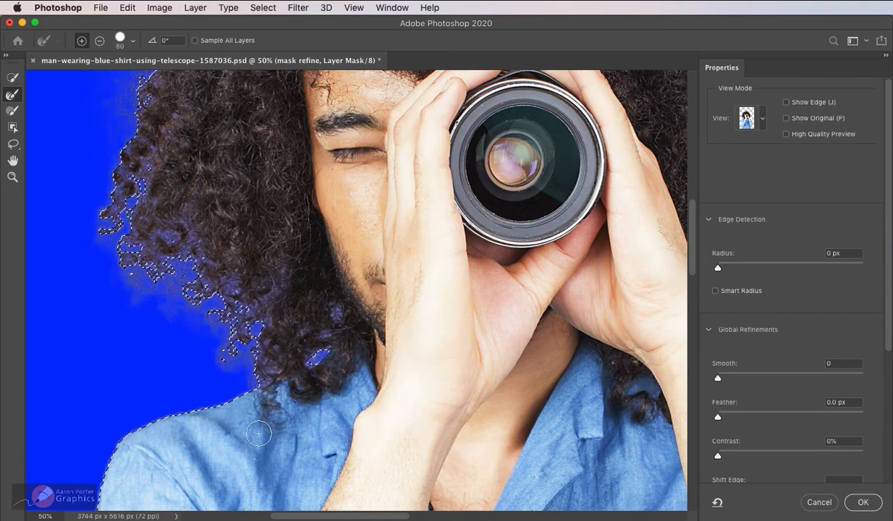
Enlarge the Refine Edge Brush to 260 px and paint along the hair's outer edge on the face side and over the crown.
mouse_move(236, 200)
mouse_down()
mouse_move(299, 355)
mouse_move(296, 348)
mouse_up()
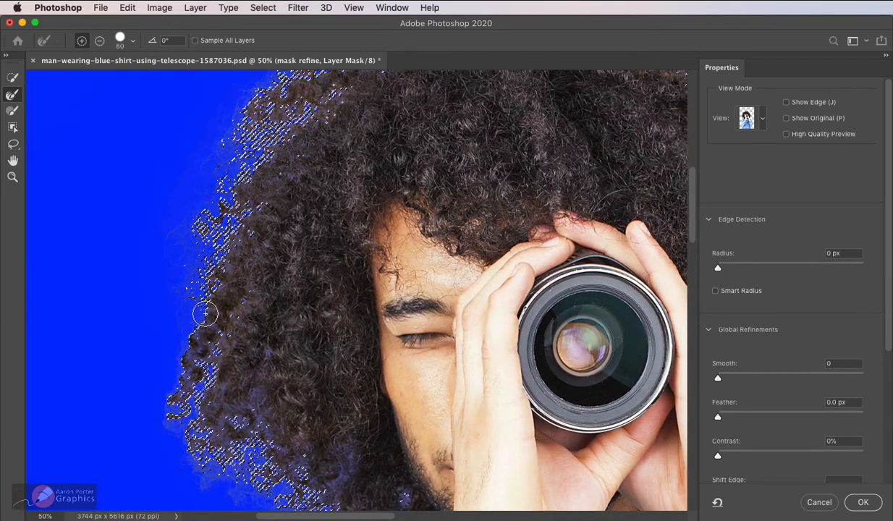
ctrl+alt+drag(136, 282, 183, 311)
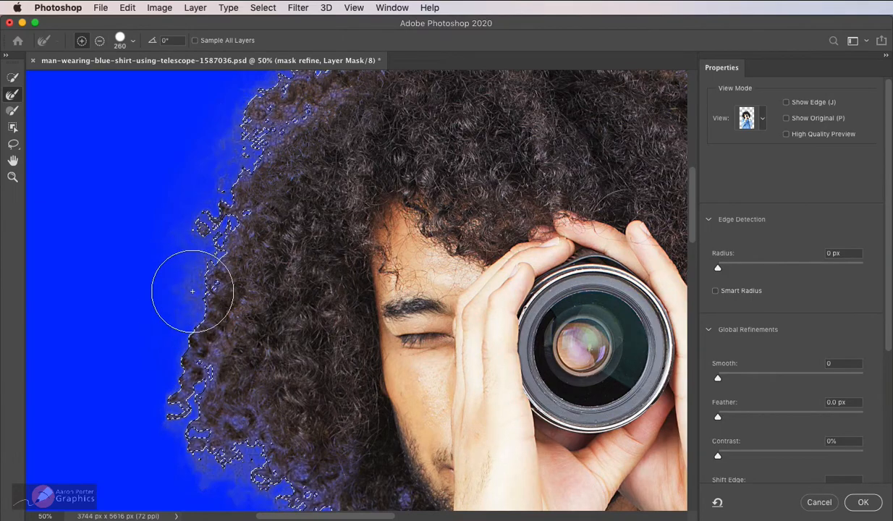
mouse_move(220, 172)
mouse_down()
mouse_move(194, 403)
mouse_move(188, 382)
mouse_up()
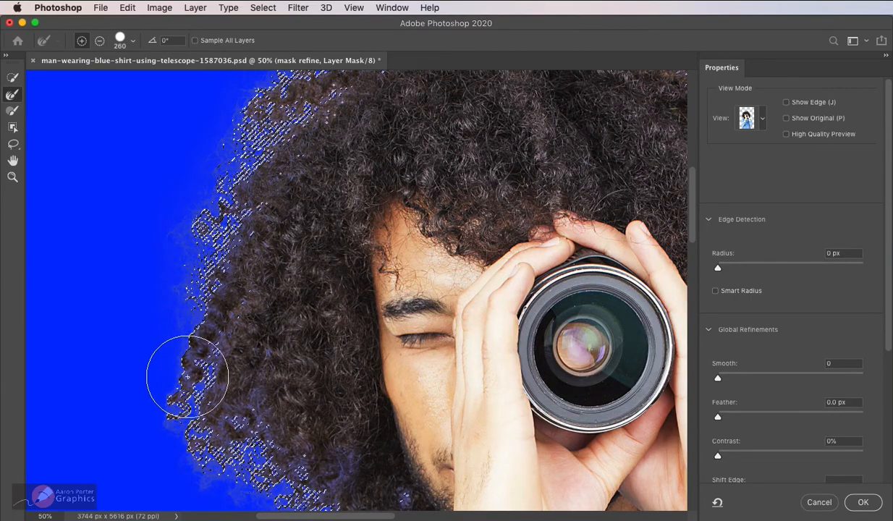
drag(281, 266, 274, 410)
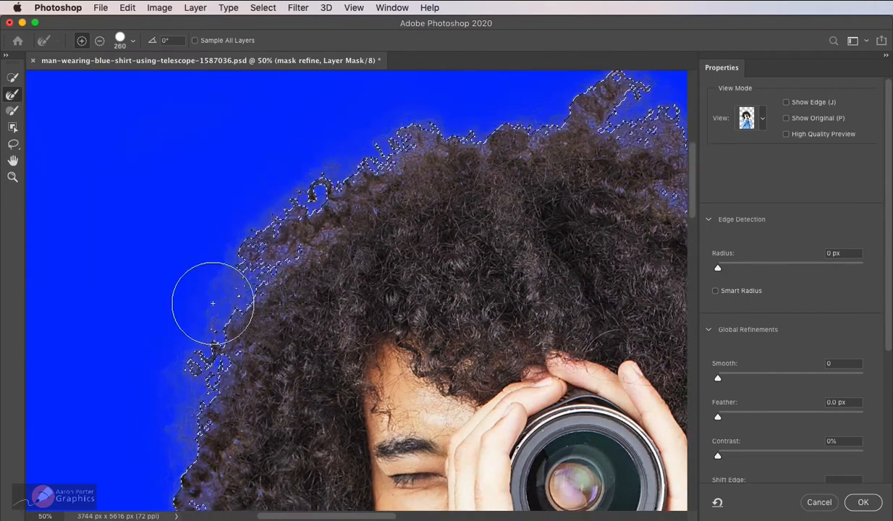
drag(390, 156, 416, 215)
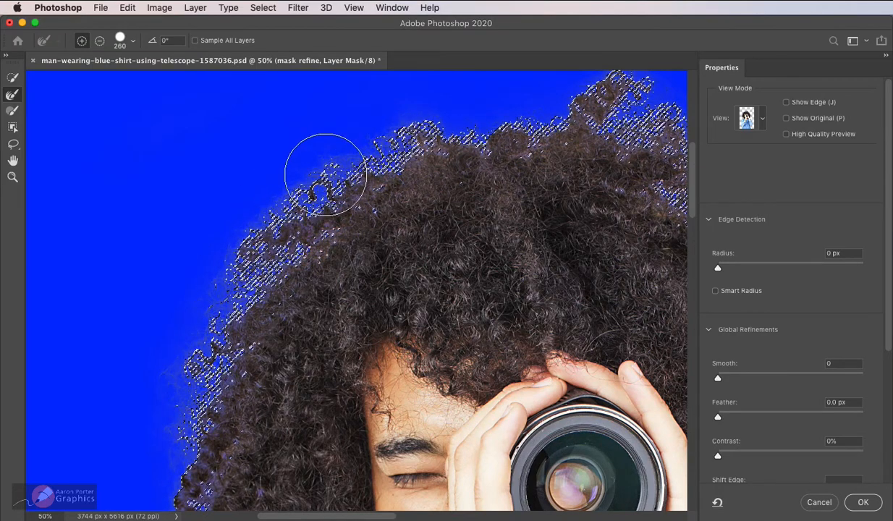
drag(393, 289, 295, 327)
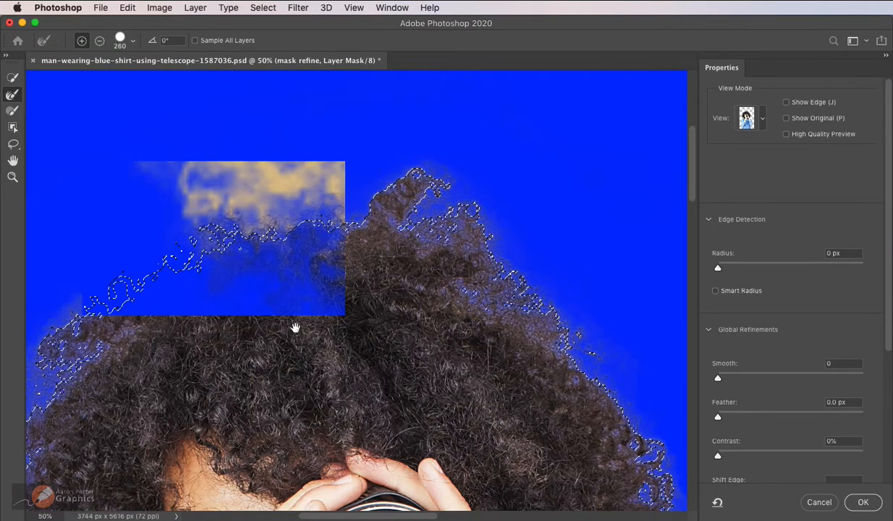
drag(371, 231, 373, 225)
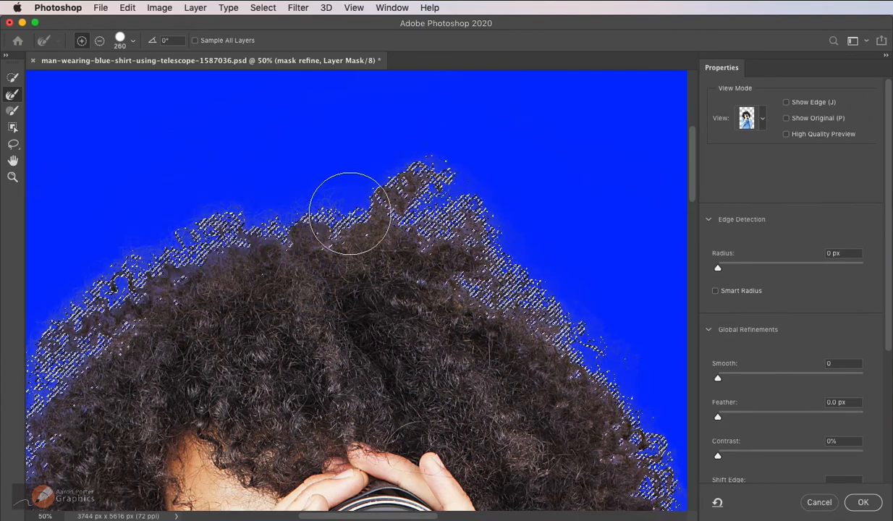
Refine the curls along the hair edge on the camera side down to the shoulder, and apply the mask refinement.
mouse_move(268, 213)
mouse_down()
mouse_move(424, 196)
mouse_move(520, 255)
mouse_move(512, 272)
mouse_move(486, 247)
mouse_move(521, 289)
mouse_move(487, 273)
mouse_move(564, 316)
mouse_move(610, 360)
mouse_move(603, 337)
mouse_move(378, 191)
mouse_up()
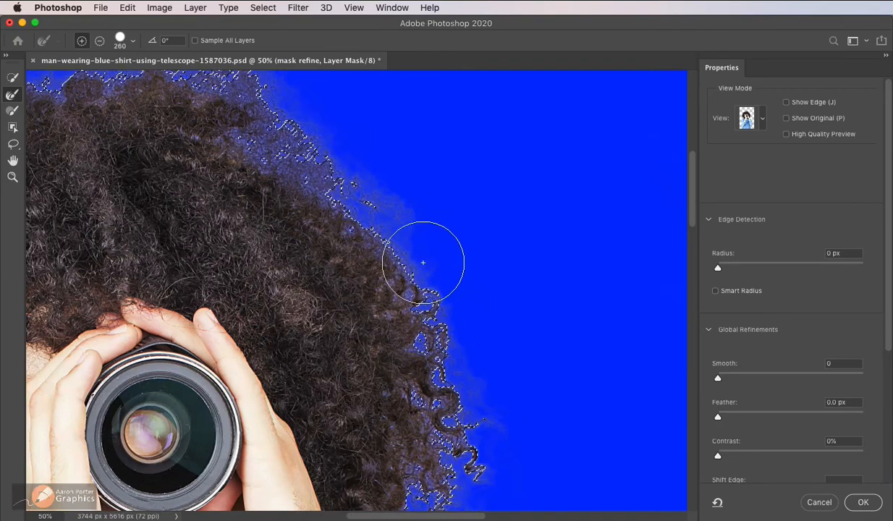
mouse_move(423, 262)
mouse_down()
mouse_move(458, 355)
mouse_move(468, 442)
mouse_move(445, 456)
mouse_up()
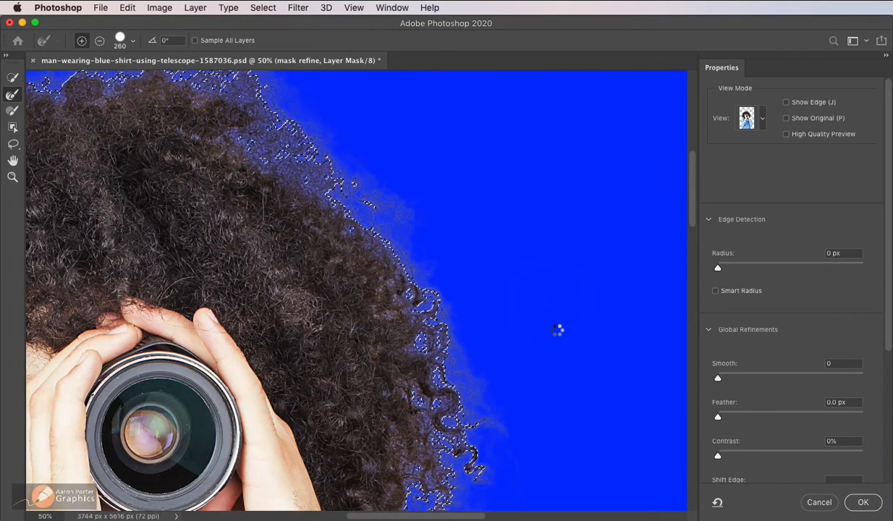
drag(554, 385, 582, 178)
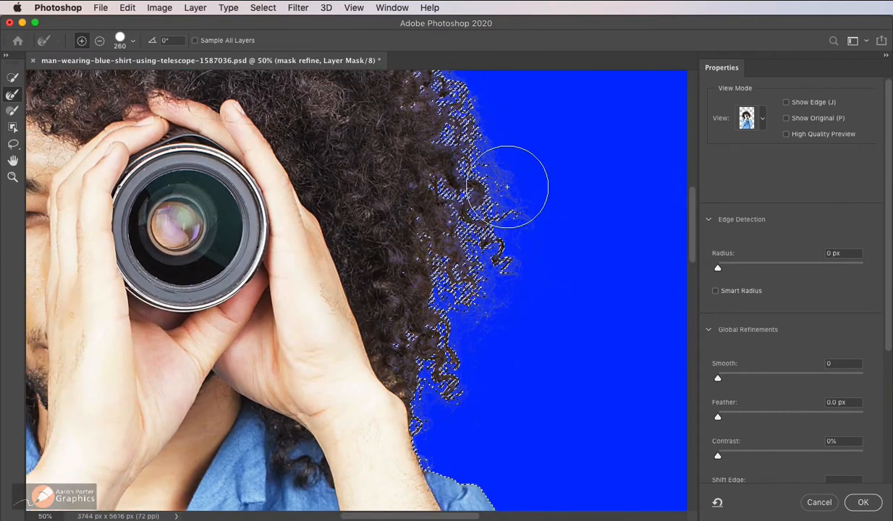
mouse_move(507, 187)
mouse_down()
mouse_move(469, 351)
mouse_move(452, 364)
mouse_move(455, 341)
mouse_move(452, 388)
mouse_move(448, 379)
mouse_move(460, 417)
mouse_up()
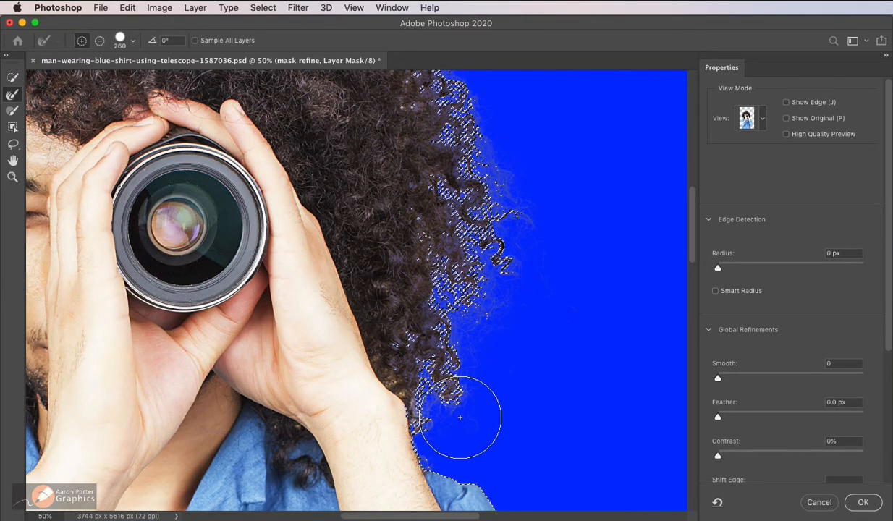
click(863, 501)
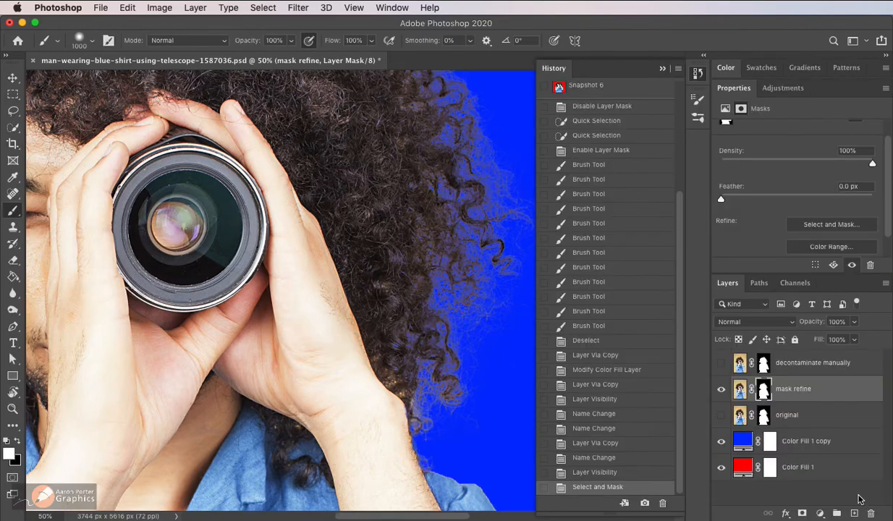
Create one history snapshot of the state before the Select and Mask refinement and another of the state after it.
drag(678, 199, 681, 59)
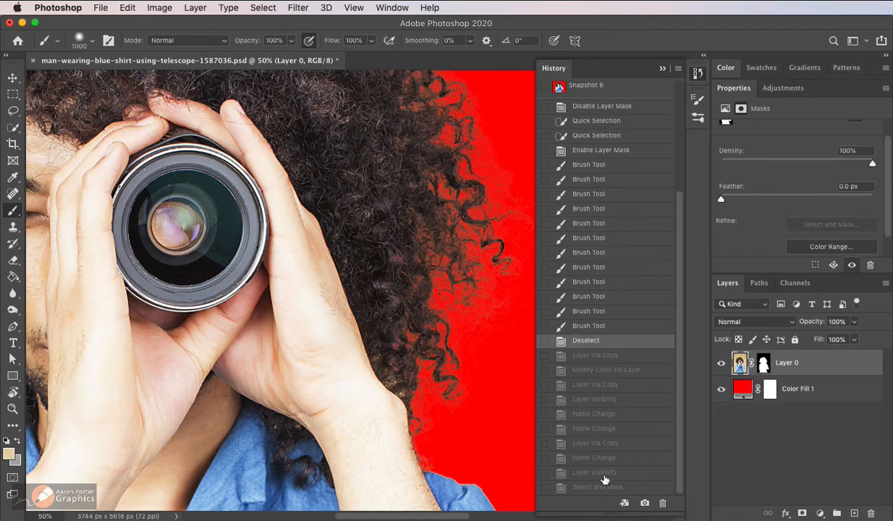
click(603, 474)
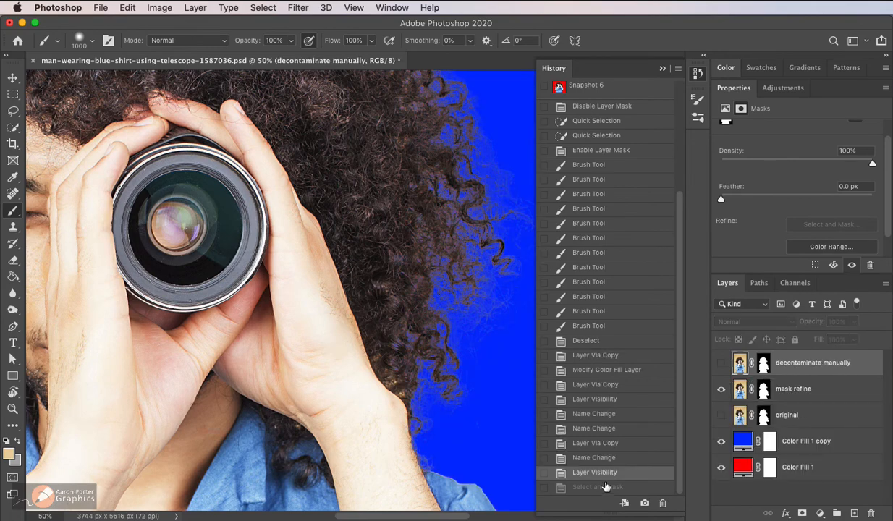
click(644, 502)
drag(679, 475, 677, 487)
click(585, 488)
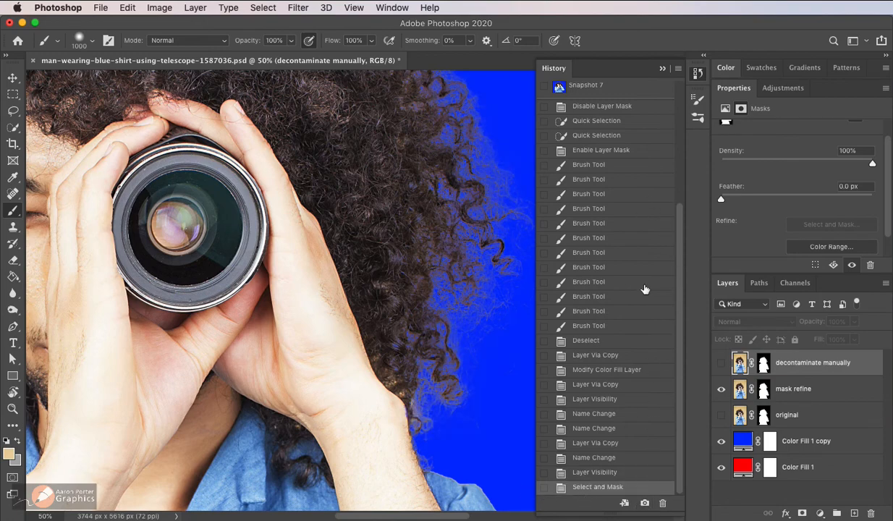
click(643, 502)
Compare Snapshot 7 and Snapshot 8 close up along the curls and the background gaps above the shoulder, ending on Snapshot 8.
drag(680, 227, 678, 188)
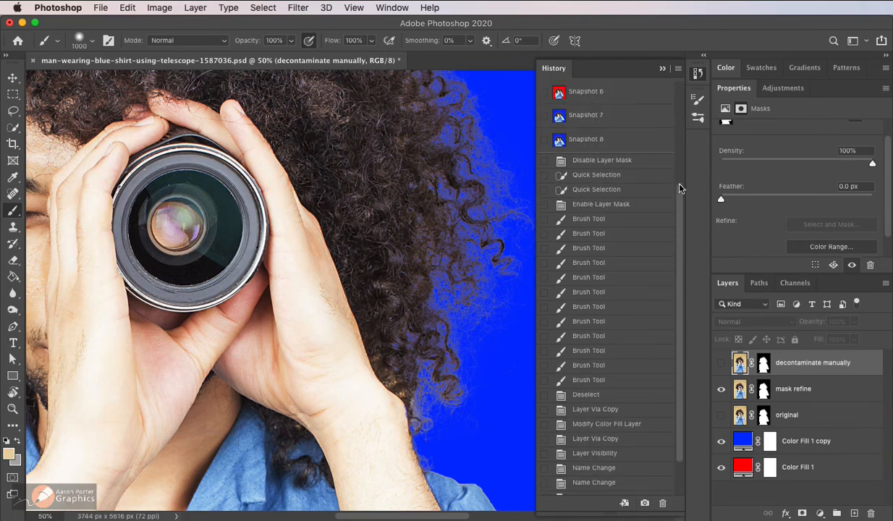
click(595, 123)
click(599, 142)
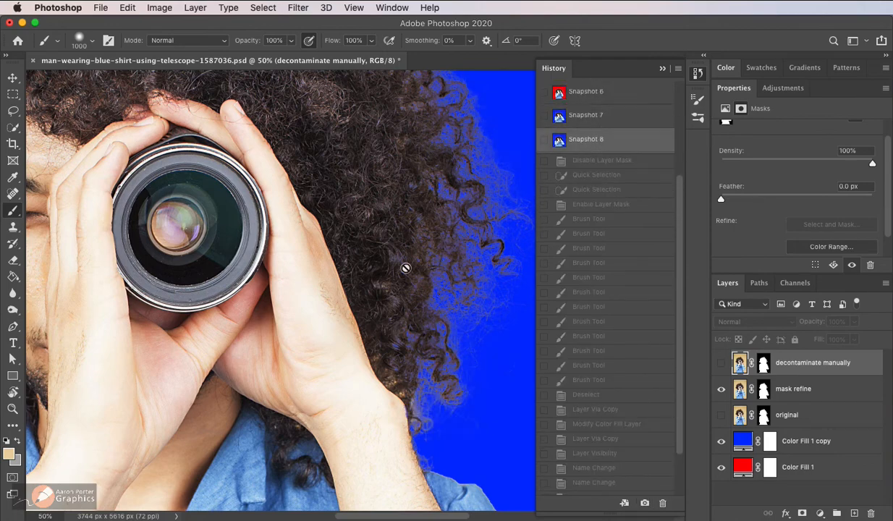
drag(162, 326, 423, 302)
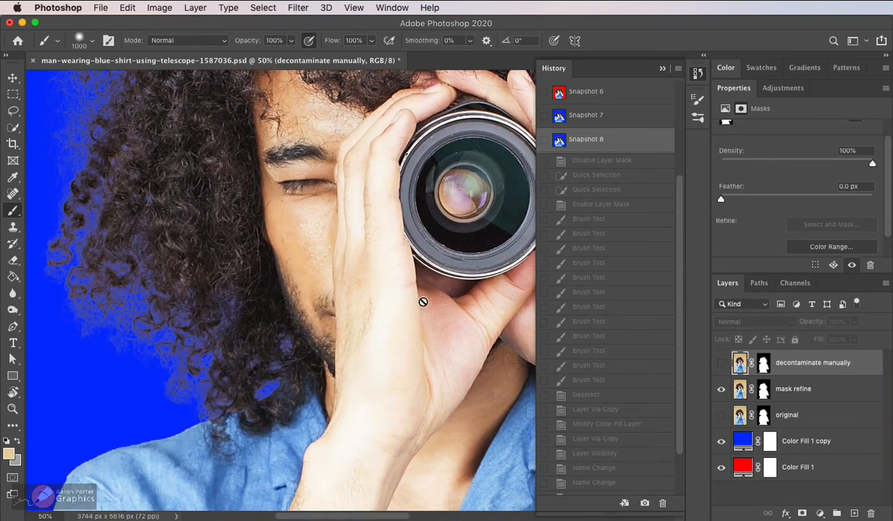
click(601, 117)
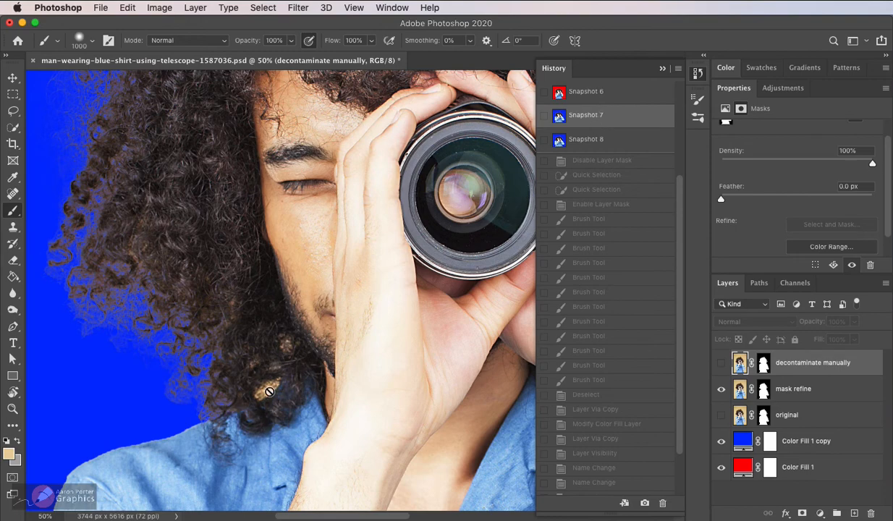
click(607, 149)
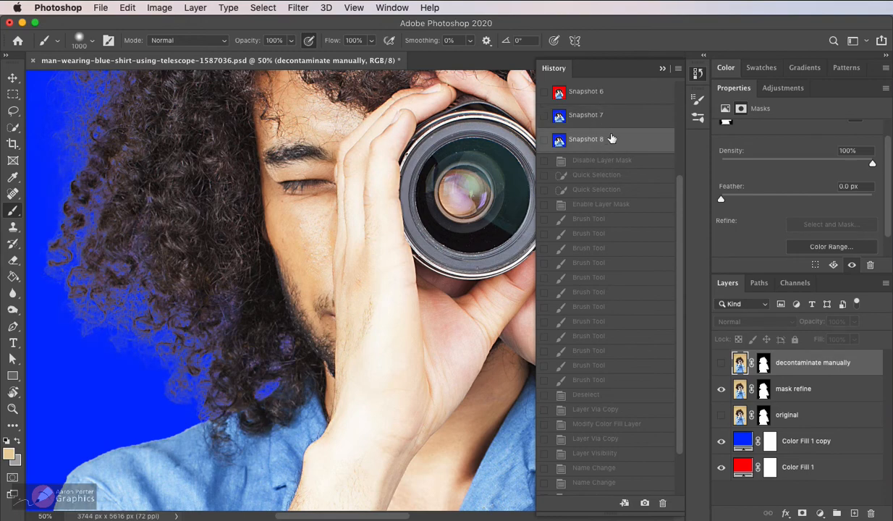
click(614, 124)
click(614, 141)
Compare Snapshot 7 and Snapshot 8 at 25% zoom across the man's whole head of hair, finishing on Snapshot 8.
alt+click(387, 281)
alt+click(388, 286)
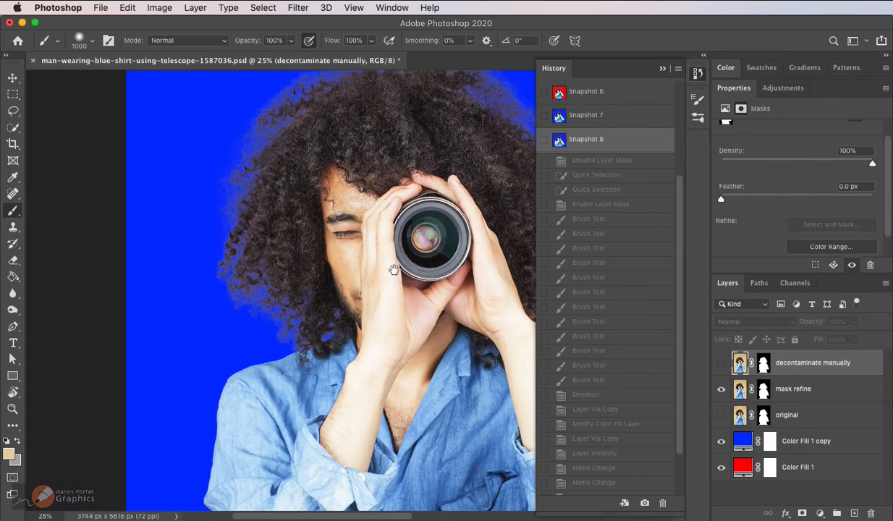
drag(394, 270, 343, 361)
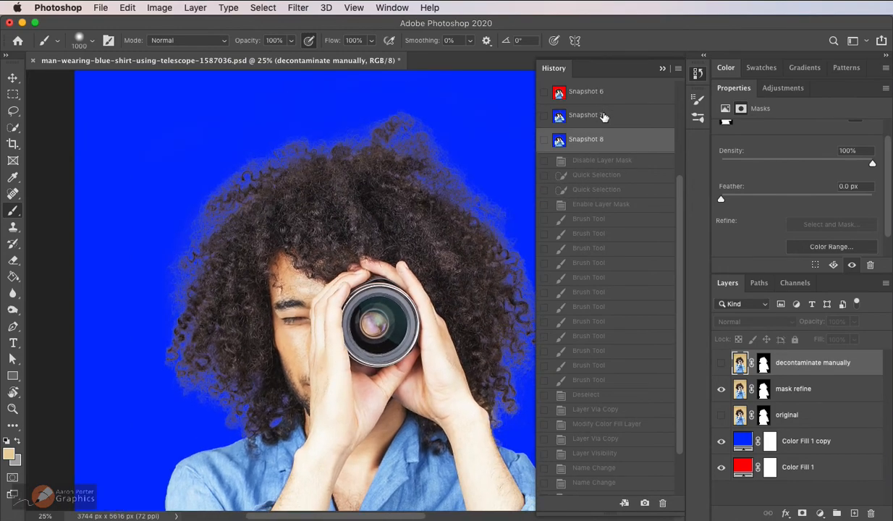
click(604, 120)
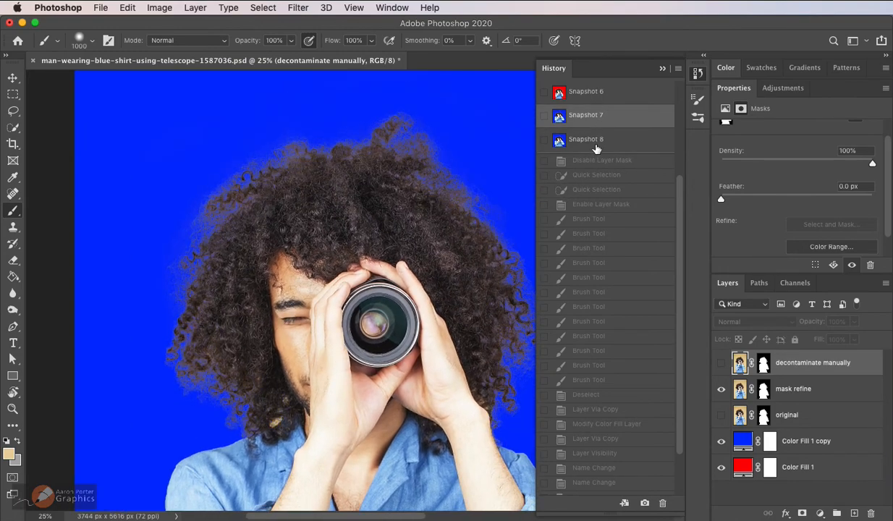
click(596, 144)
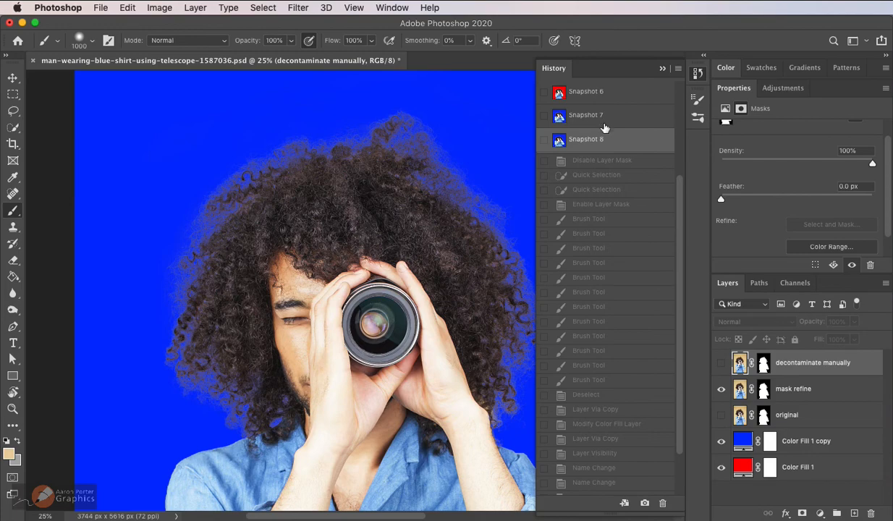
click(605, 126)
click(599, 142)
click(603, 128)
click(596, 140)
click(605, 124)
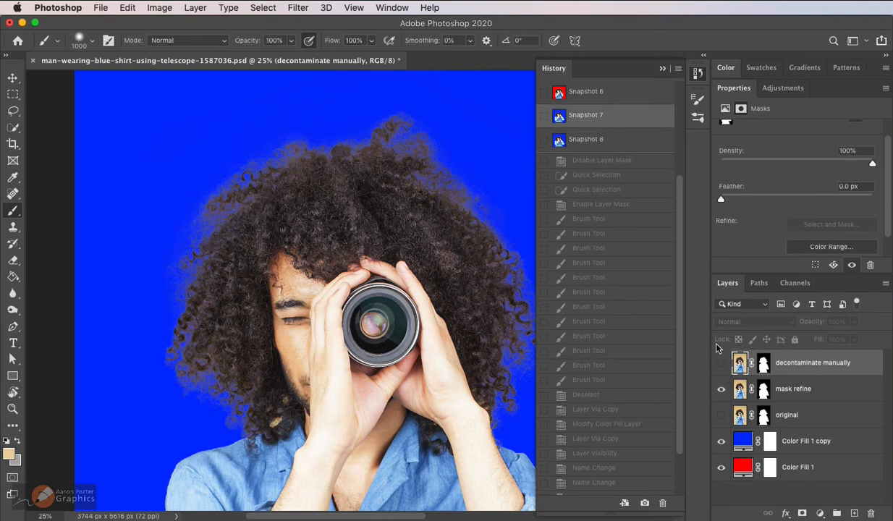
click(586, 139)
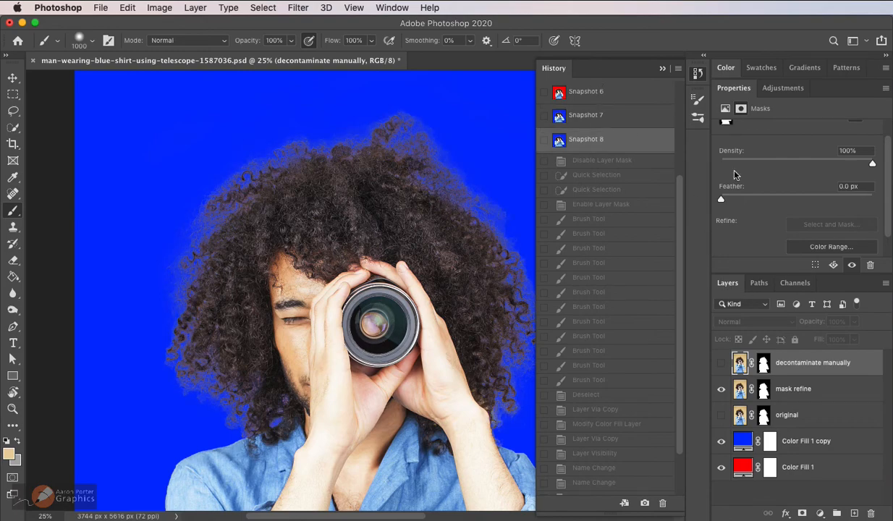
Show the decontaminate manually layer, hide the mask refine layer, and open the decontaminate manually layer's mask in Select and Mask.
click(720, 364)
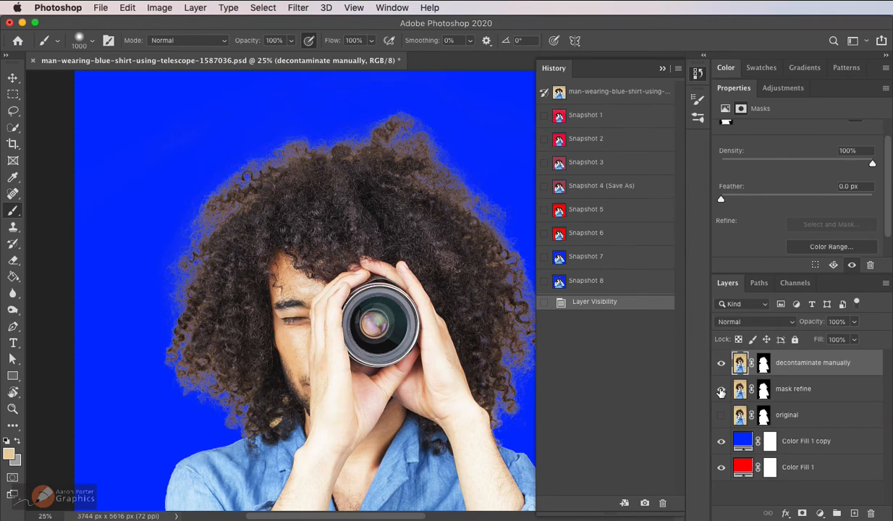
click(720, 390)
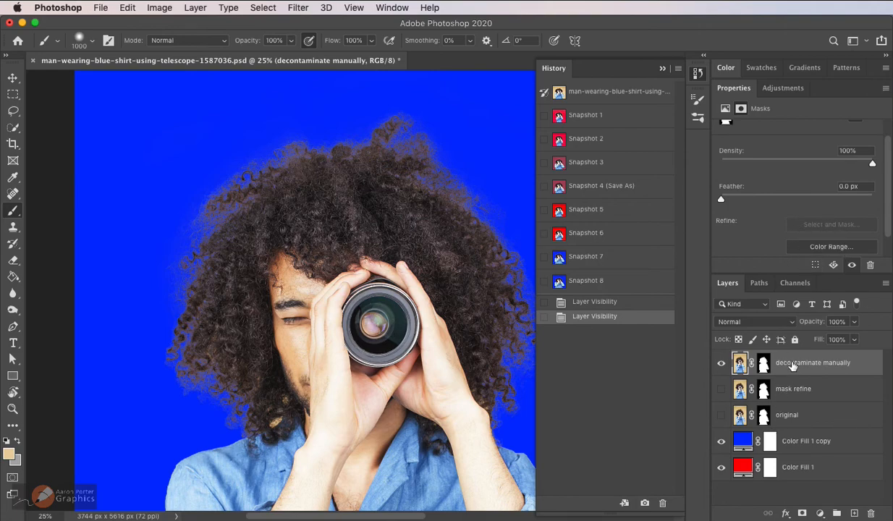
click(764, 365)
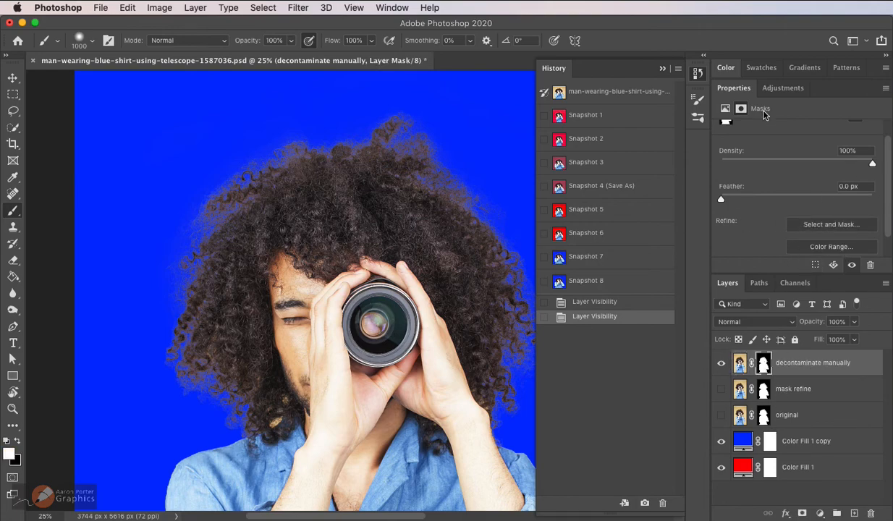
click(818, 224)
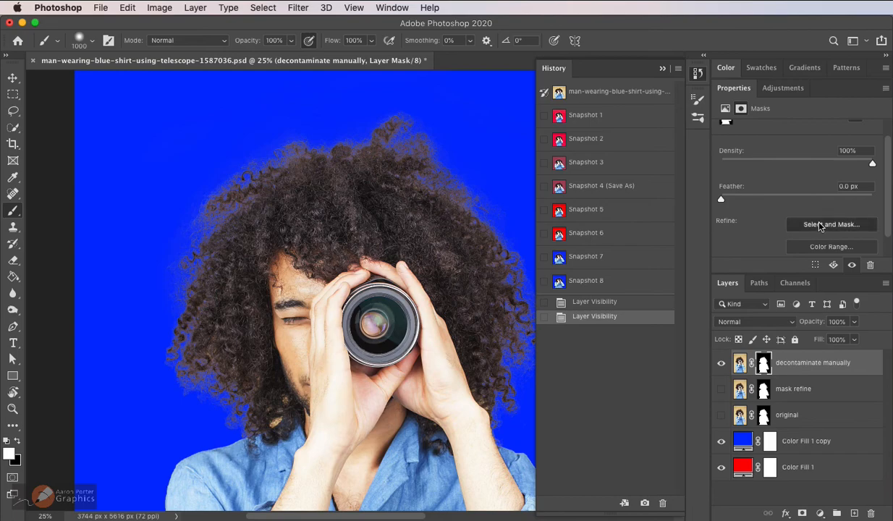
Brush over the two tan background gaps in the curls above the shoulder with the Refine Edge Brush at size 50.
super+click(287, 412)
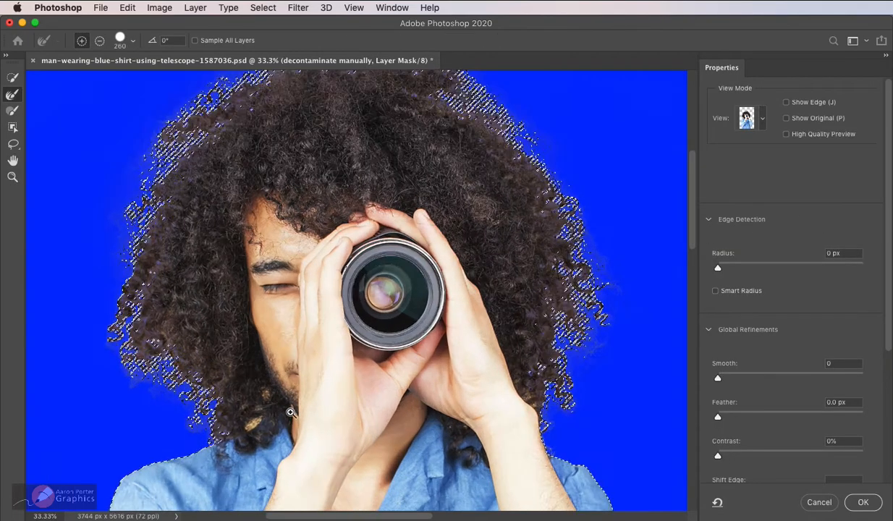
super+click(289, 412)
super+click(289, 411)
super+click(288, 411)
mouse_move(122, 397)
mouse_down()
mouse_move(488, 252)
mouse_move(523, 221)
mouse_up()
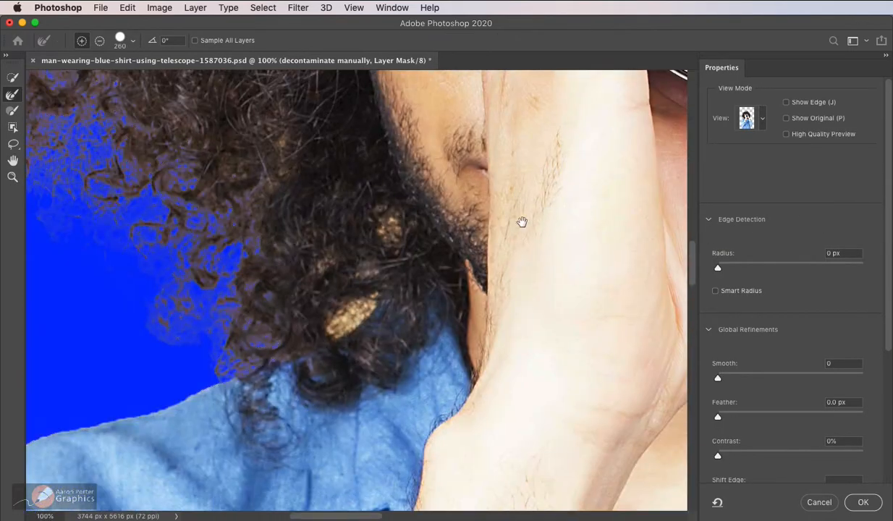
key(bracketleft)
key(bracketleft)
key(bracketleft)
key(bracketleft)
key(bracketleft)
key(bracketleft)
key(bracketleft)
key(bracketleft)
key(bracketleft)
key(bracketleft)
key(bracketleft)
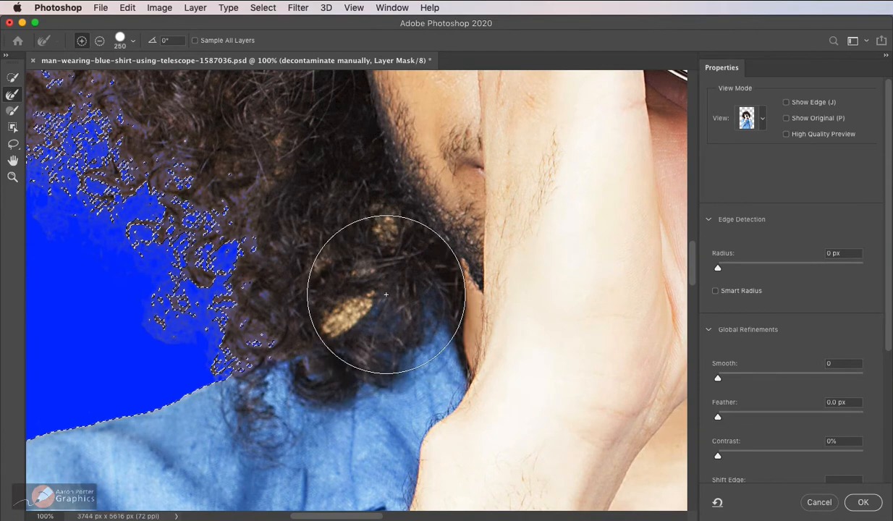
drag(329, 327, 358, 304)
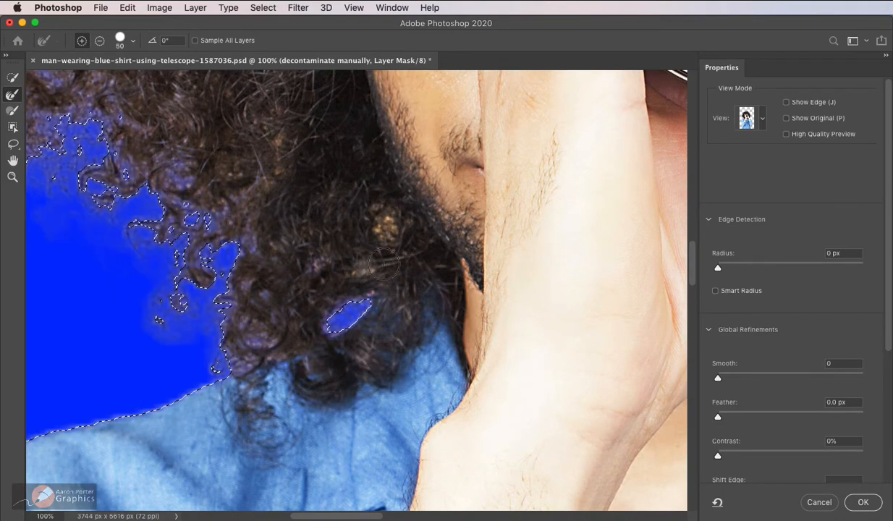
click(390, 225)
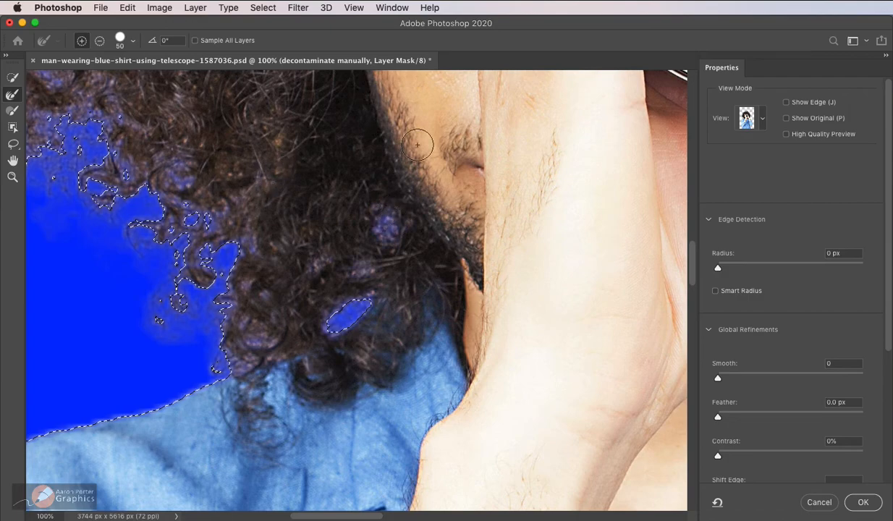
Examine the hair close up at 100% from the cheek over the crown and down to the wrist for remaining background gaps.
drag(377, 186, 487, 346)
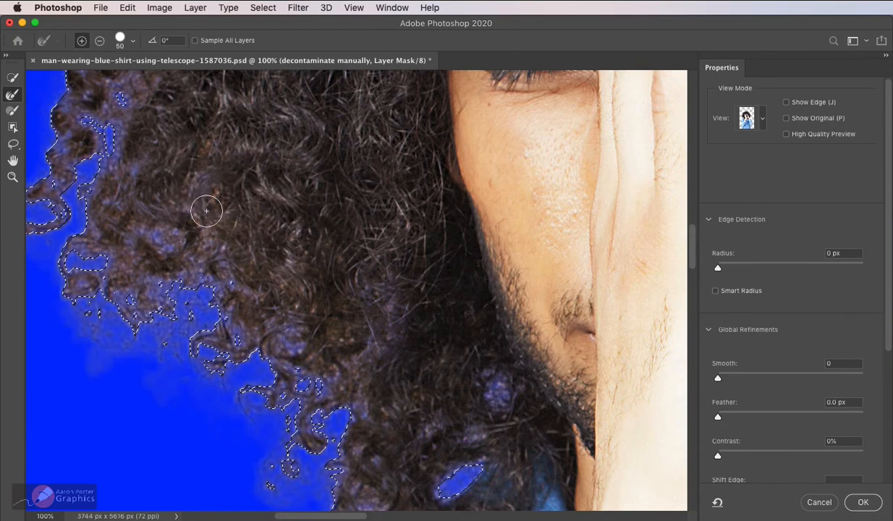
mouse_move(407, 149)
mouse_down()
mouse_move(456, 283)
mouse_move(451, 401)
mouse_up()
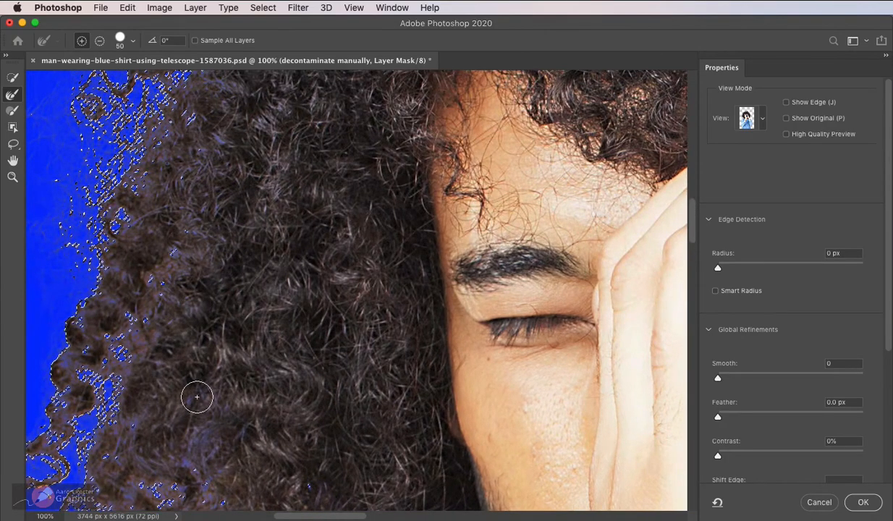
drag(378, 221, 405, 453)
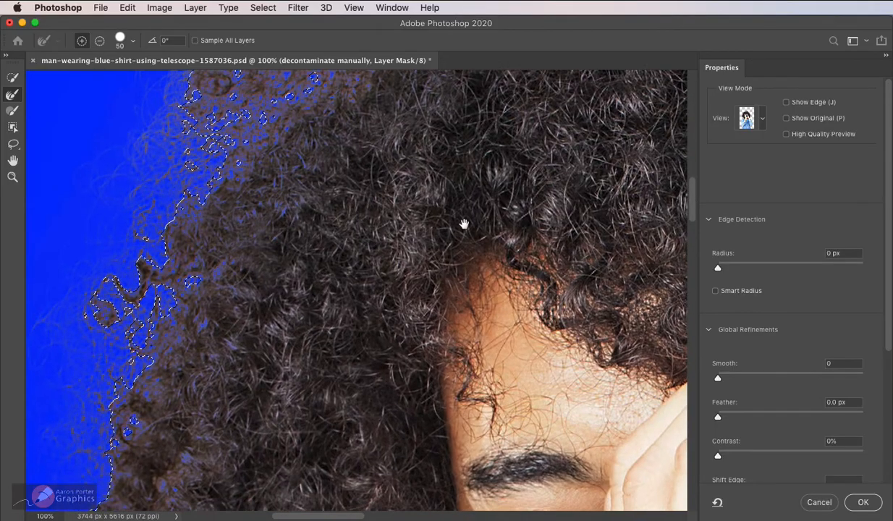
drag(465, 223, 318, 436)
mouse_move(478, 307)
mouse_down()
mouse_move(271, 397)
mouse_move(245, 391)
mouse_up()
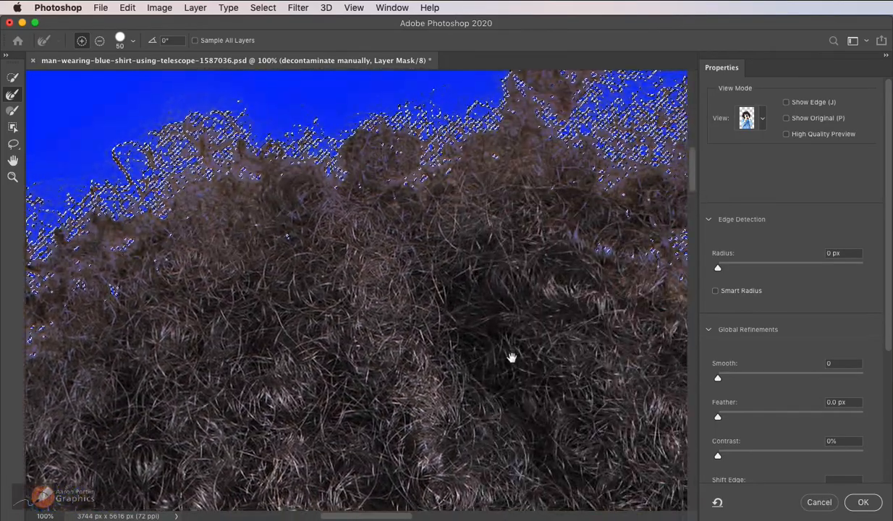
drag(512, 359, 217, 307)
mouse_move(543, 390)
mouse_down()
mouse_move(480, 378)
mouse_move(254, 123)
mouse_up()
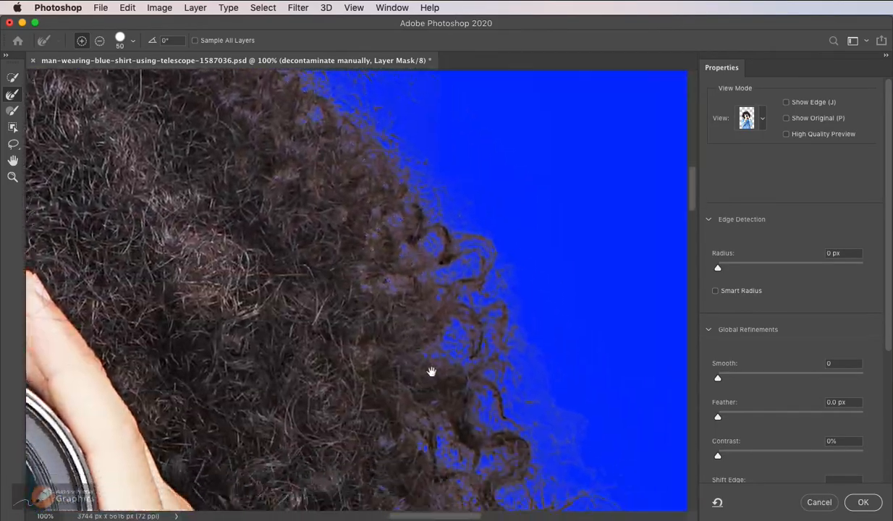
drag(434, 369, 397, 97)
drag(465, 353, 510, 223)
Refine the mask in the dark curls beside the raised wrist and reduce the Refine Edge Brush size to 10.
mouse_move(282, 276)
mouse_down()
mouse_move(334, 338)
mouse_move(305, 256)
mouse_move(331, 252)
mouse_move(318, 300)
mouse_up()
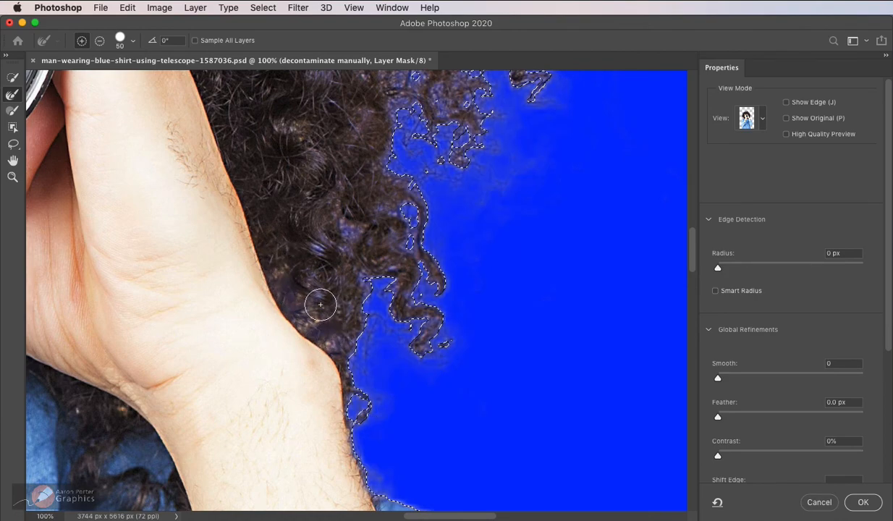
mouse_move(321, 305)
mouse_down()
mouse_move(491, 248)
mouse_move(358, 329)
mouse_move(310, 315)
mouse_move(397, 329)
mouse_move(568, 189)
mouse_move(610, 166)
mouse_up()
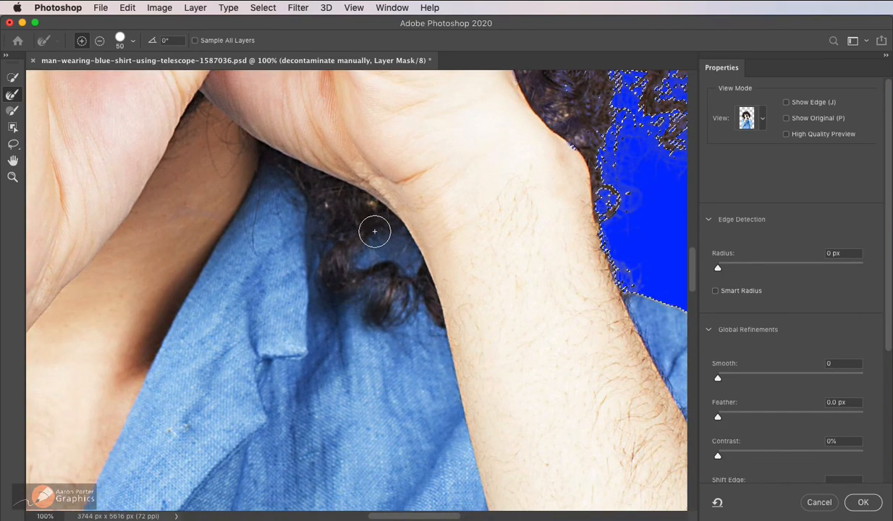
key(bracketleft)
key(bracketleft)
key(bracketleft)
key(bracketleft)
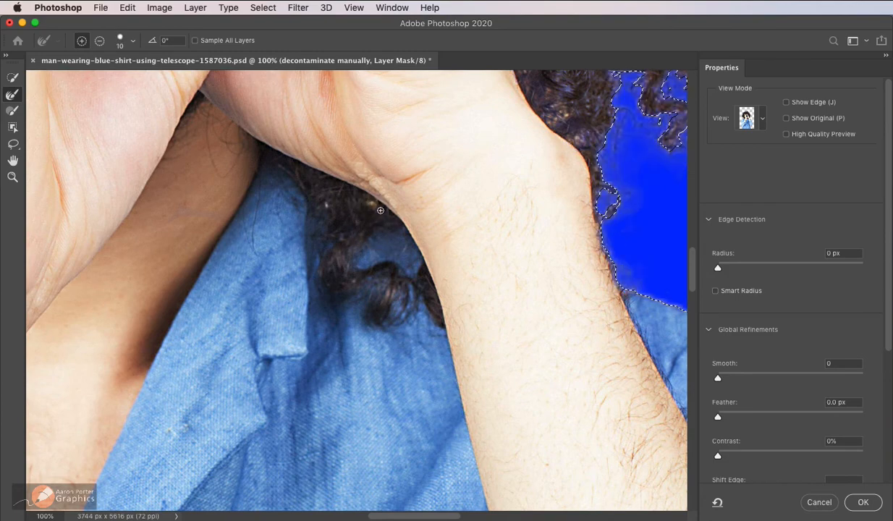
Review the whole head of hair at 25% zoom and apply the Select and Mask refinement.
alt+click(479, 243)
alt+click(481, 250)
alt+click(480, 253)
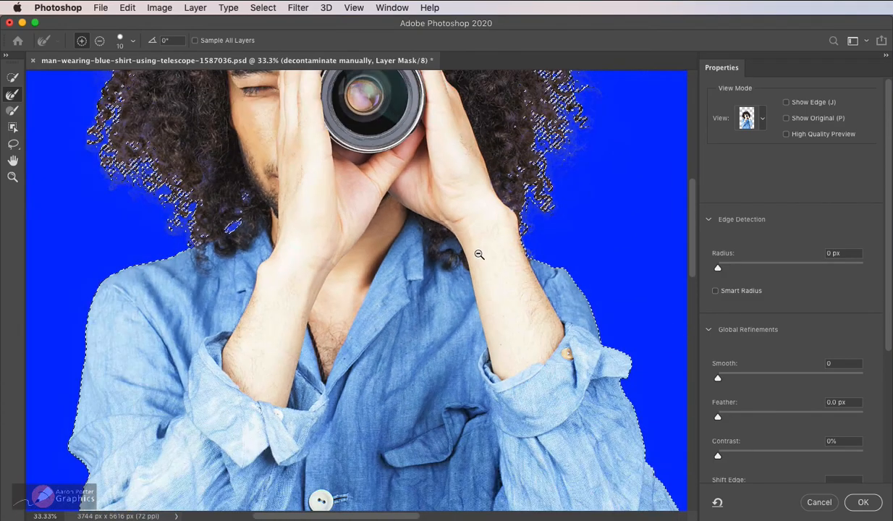
alt+click(479, 254)
drag(467, 209, 474, 359)
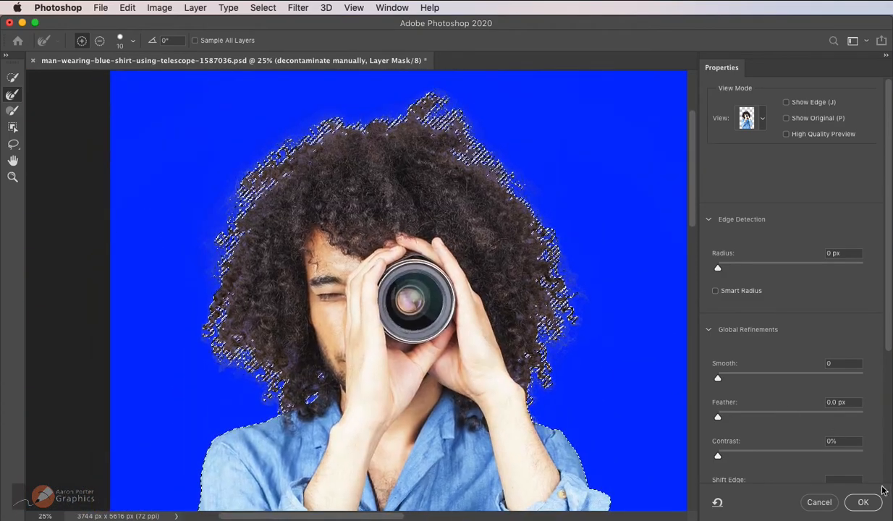
click(863, 502)
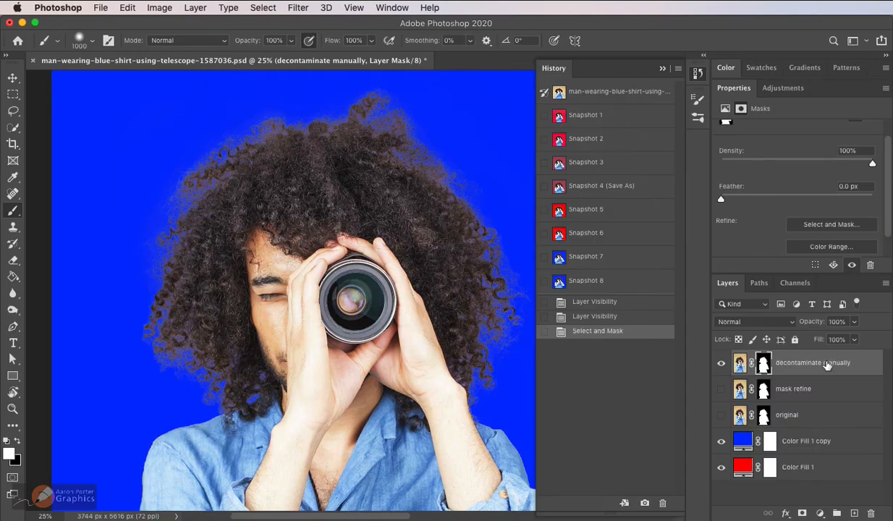
Duplicate the decontaminate manually layer and hide the original layer beneath the copy.
key(ctrl+j)
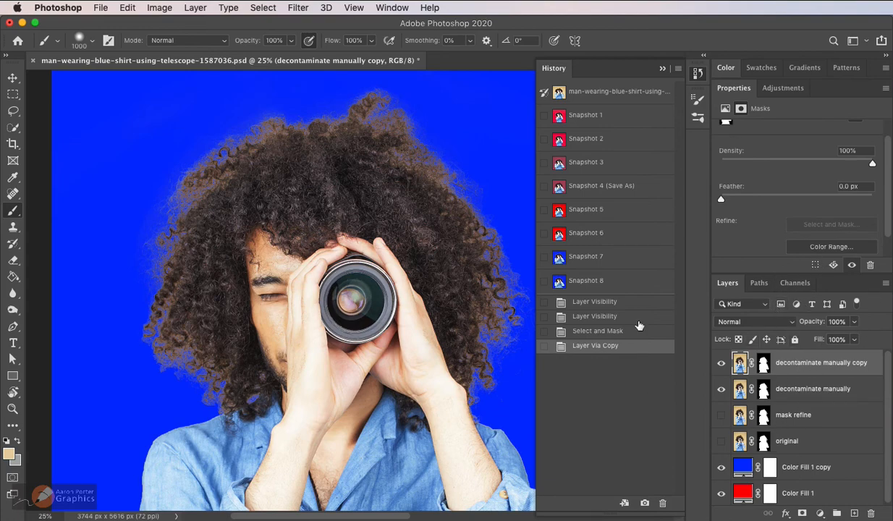
click(720, 388)
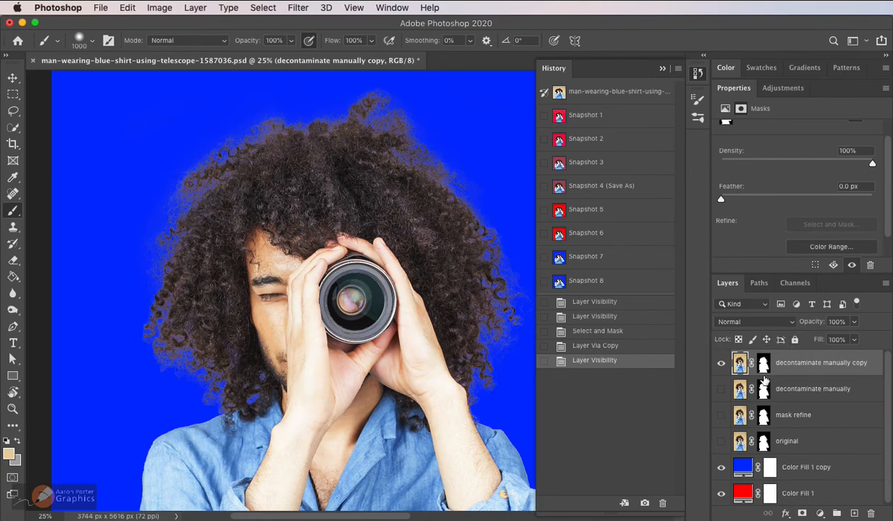
click(720, 388)
click(720, 389)
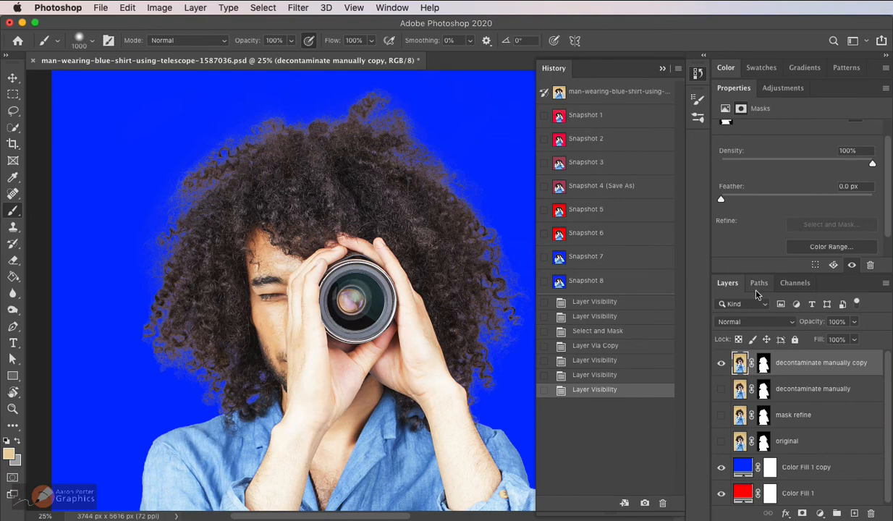
Try a broad size 300 dark brush stroke along the copy's outer curls, view it with the layer mask disabled, and undo both.
right_click(763, 367)
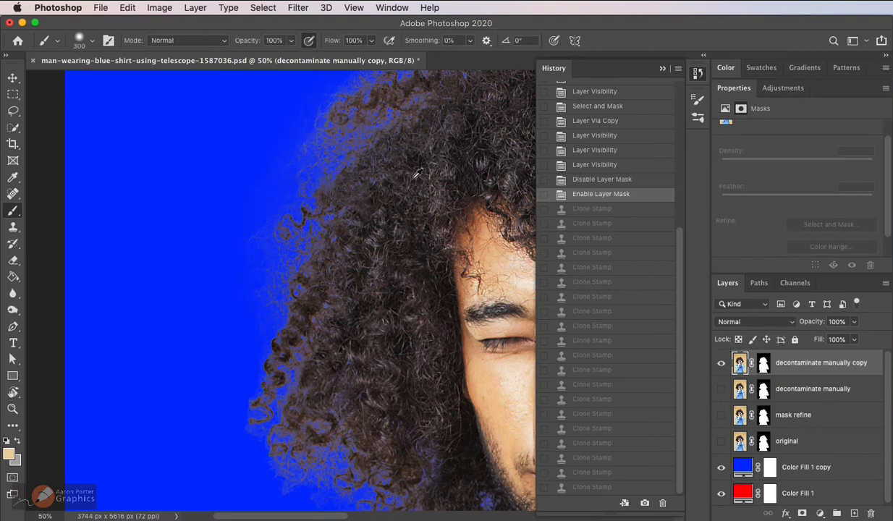
mouse_move(353, 134)
mouse_down()
mouse_move(279, 140)
mouse_move(303, 116)
mouse_move(251, 259)
mouse_move(227, 362)
mouse_move(250, 419)
mouse_move(309, 454)
mouse_move(203, 238)
mouse_up()
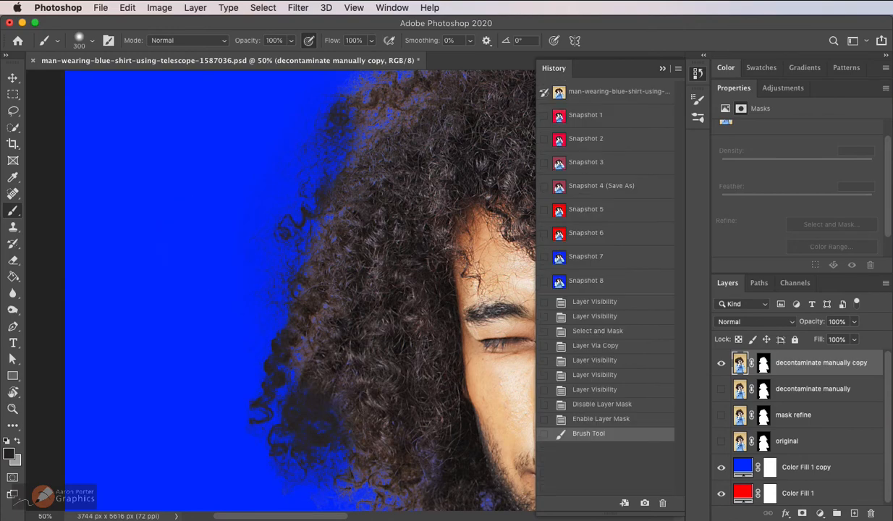
right_click(763, 362)
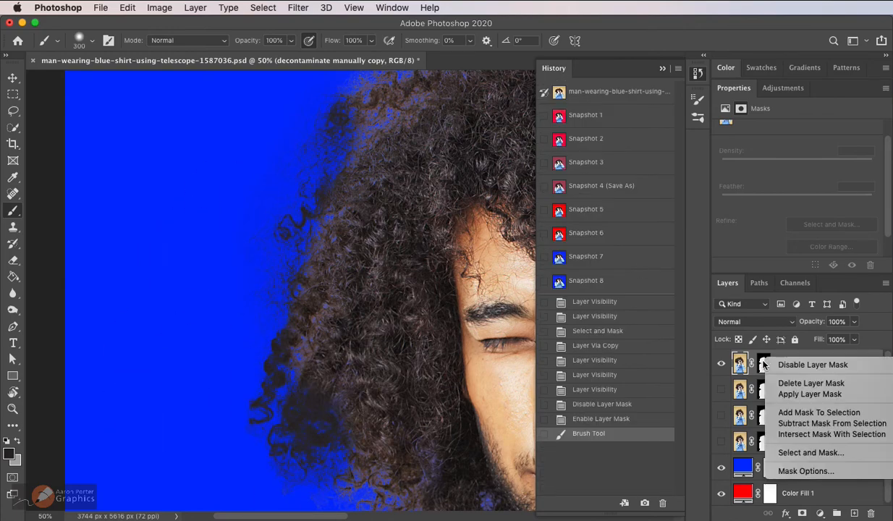
click(792, 364)
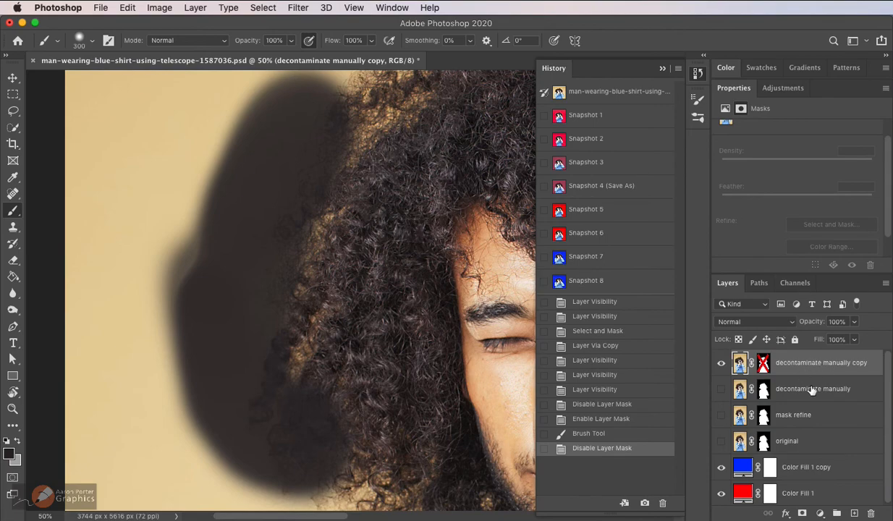
key(super+z)
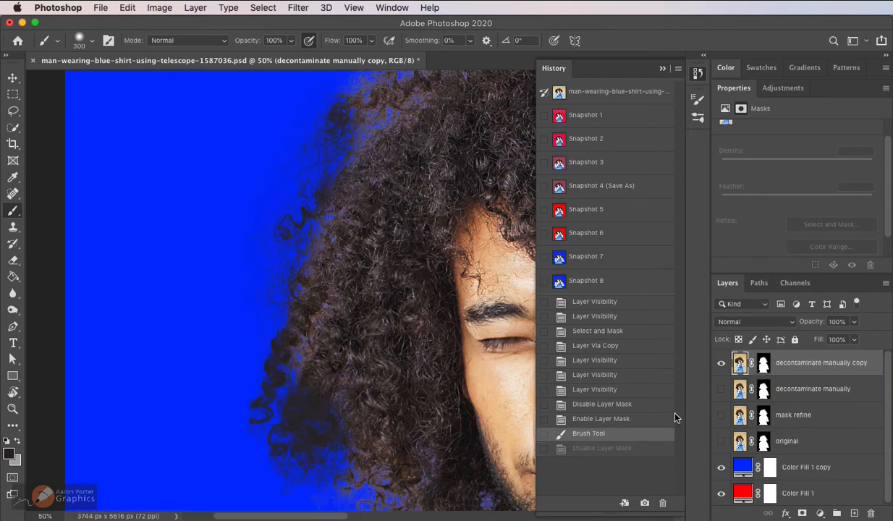
key(super+z)
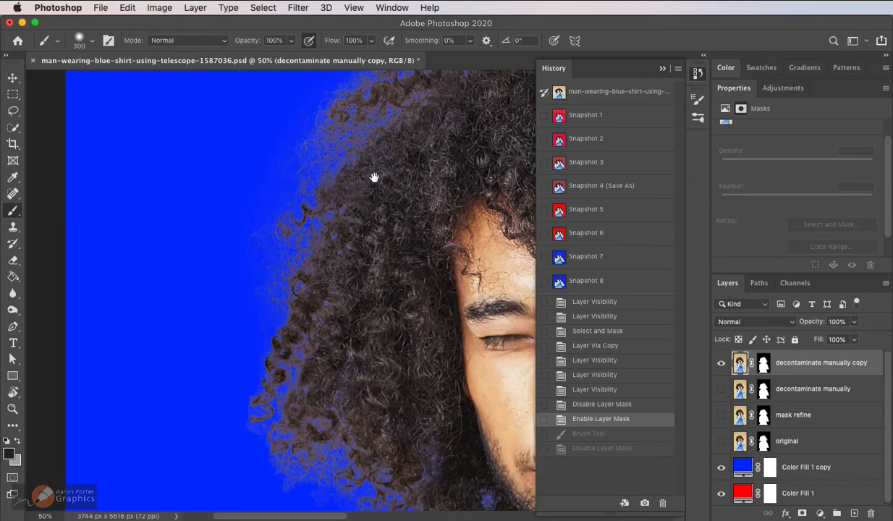
Paint sampled dark hair colour over the outer curls beside the forehead and eye with a size 100 brush, undoing the last stroke.
click(359, 267)
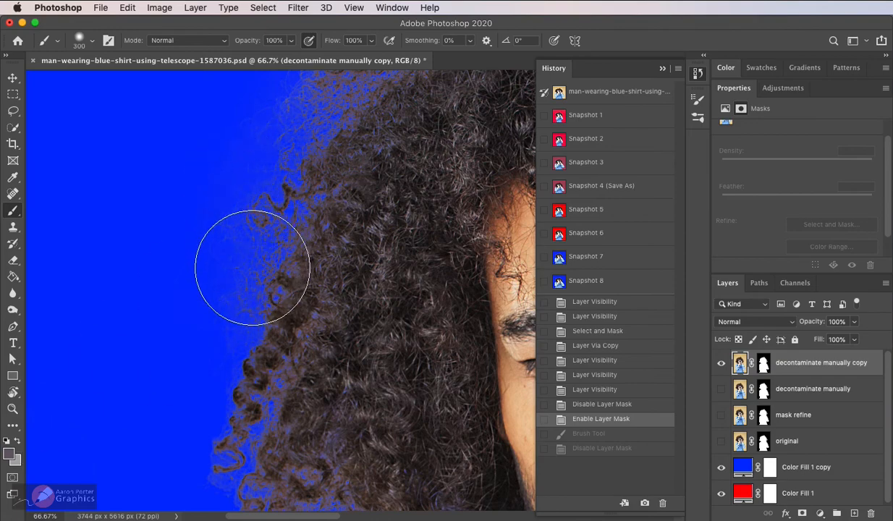
key(bracketleft)
key(bracketleft)
key(bracketleft)
key(bracketleft)
key(bracketleft)
key(bracketleft)
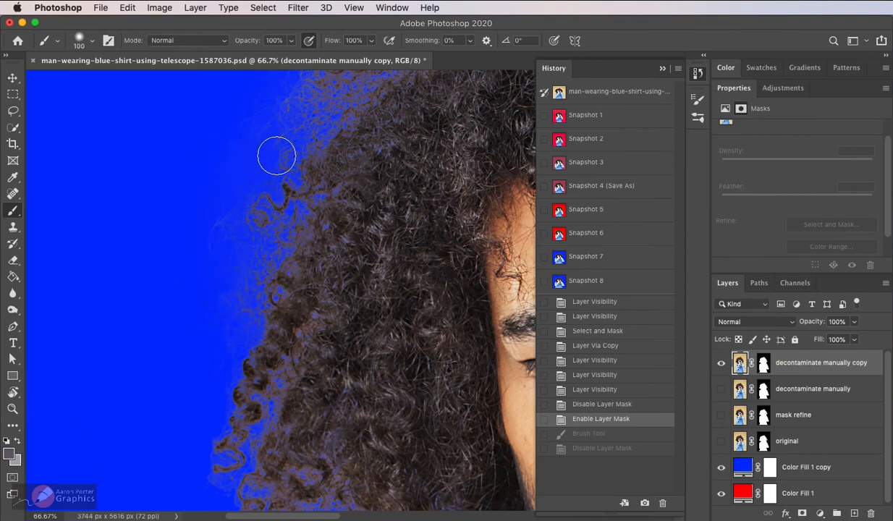
click(275, 163)
drag(275, 169, 232, 280)
drag(262, 217, 225, 357)
mouse_move(249, 316)
mouse_down()
mouse_move(211, 404)
mouse_move(260, 328)
mouse_move(217, 483)
mouse_move(215, 464)
mouse_move(231, 468)
mouse_move(257, 454)
mouse_move(277, 382)
mouse_move(244, 433)
mouse_up()
drag(293, 348, 267, 359)
drag(303, 330, 325, 310)
key(super+z)
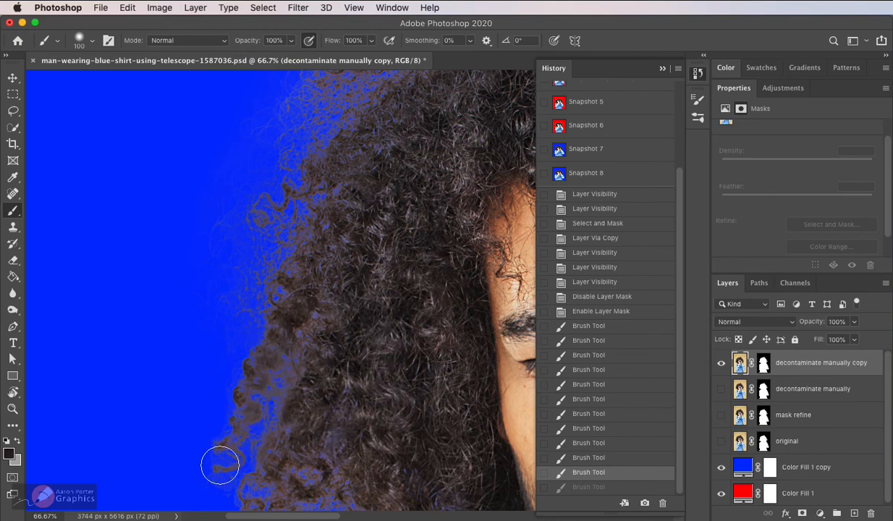
Add more dark strokes to the outer curls level with the eyebrow, and undo the last three strokes.
drag(275, 367, 234, 444)
mouse_move(272, 334)
mouse_down()
mouse_move(257, 435)
mouse_move(272, 316)
mouse_up()
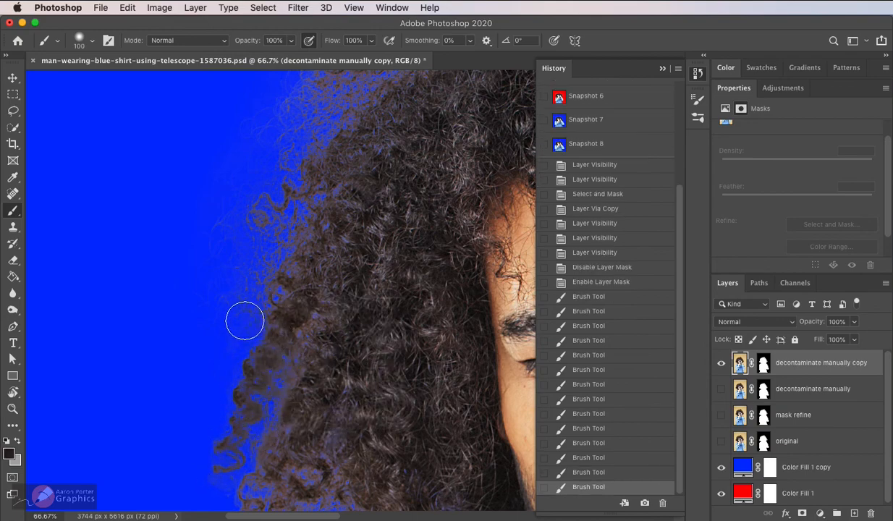
mouse_move(265, 260)
mouse_down()
mouse_move(227, 316)
mouse_move(264, 231)
mouse_up()
drag(231, 277, 247, 257)
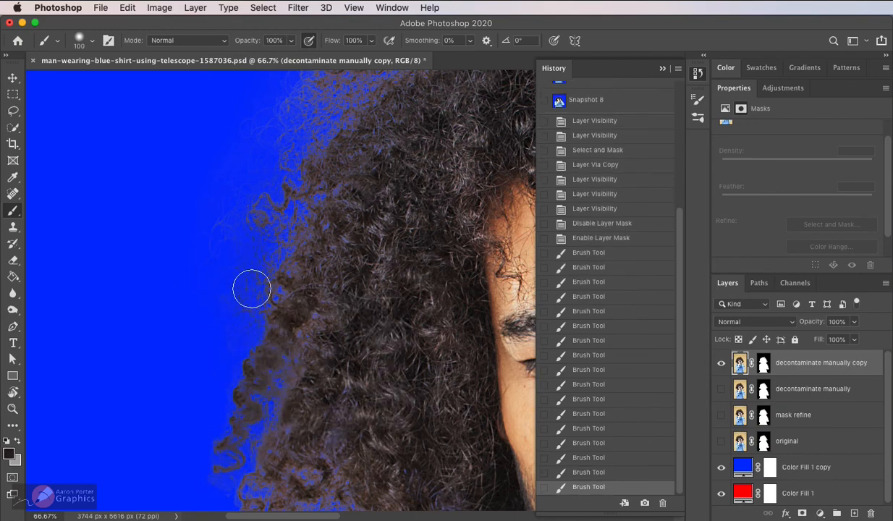
key(super+z)
key(super+z)
key(super+z)
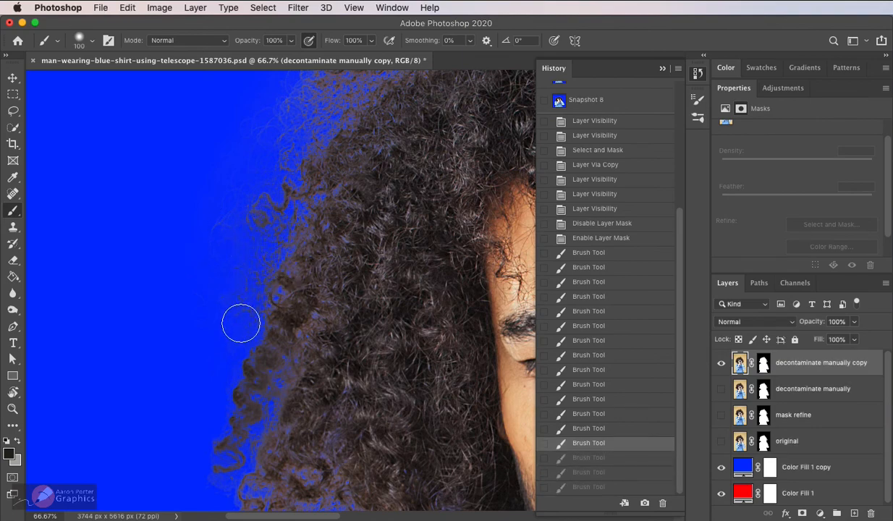
Paint dark hair colour over the fringed hair edge and inner curls level with the forehead, using the size 100 brush.
drag(258, 218, 276, 179)
drag(315, 263, 335, 112)
drag(248, 217, 277, 291)
mouse_move(271, 293)
mouse_down()
mouse_move(275, 220)
mouse_move(272, 227)
mouse_up()
drag(265, 243, 287, 155)
mouse_move(262, 299)
mouse_down()
mouse_move(324, 261)
mouse_move(302, 228)
mouse_move(336, 255)
mouse_up()
mouse_move(319, 296)
mouse_down()
mouse_move(344, 269)
mouse_move(330, 300)
mouse_move(357, 324)
mouse_move(375, 318)
mouse_move(373, 344)
mouse_move(402, 348)
mouse_move(370, 401)
mouse_move(409, 403)
mouse_move(412, 386)
mouse_move(369, 406)
mouse_up()
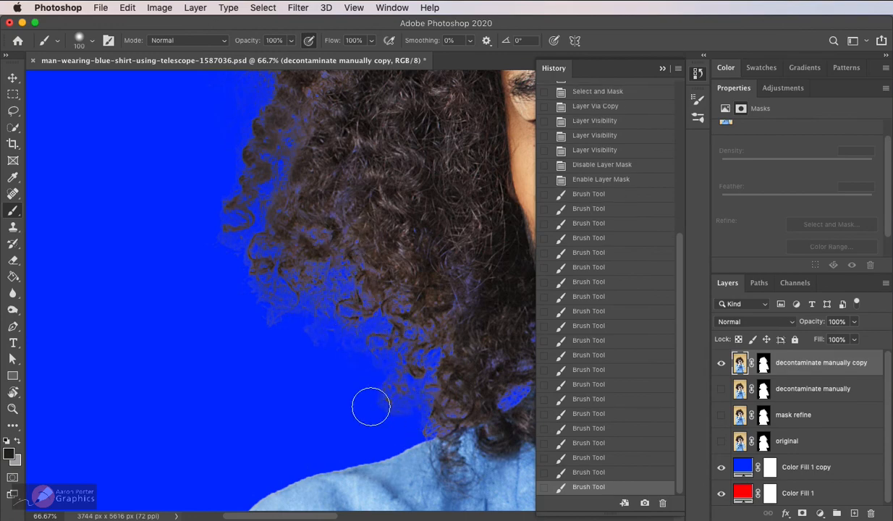
Paint dark hair colour along the lower outer curls from above the shoulder up to cheek level.
mouse_move(242, 316)
mouse_down()
mouse_move(229, 273)
mouse_move(256, 329)
mouse_up()
drag(459, 394, 432, 347)
drag(426, 343, 374, 317)
drag(359, 303, 332, 271)
drag(276, 292, 263, 282)
drag(251, 272, 229, 219)
Continue painting dark hair colour up the outer curls from eye level towards the crown of the head.
drag(320, 186, 288, 350)
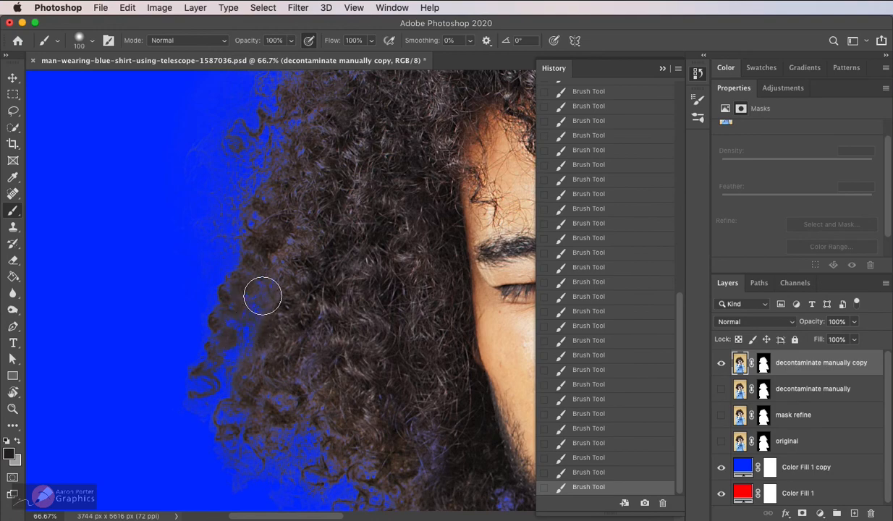
drag(332, 145, 306, 329)
mouse_move(251, 198)
mouse_down()
mouse_move(275, 149)
mouse_move(247, 182)
mouse_move(238, 240)
mouse_move(287, 162)
mouse_move(248, 242)
mouse_move(399, 148)
mouse_up()
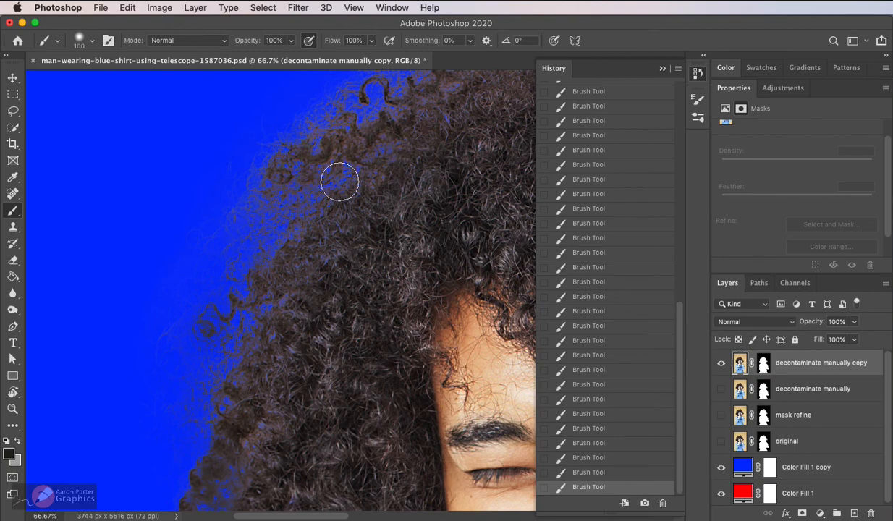
drag(320, 277, 261, 404)
mouse_move(266, 268)
mouse_down()
mouse_move(281, 233)
mouse_move(193, 332)
mouse_move(197, 301)
mouse_move(285, 217)
mouse_move(330, 212)
mouse_move(335, 185)
mouse_move(388, 166)
mouse_move(402, 145)
mouse_move(418, 172)
mouse_move(438, 143)
mouse_move(478, 127)
mouse_move(499, 133)
mouse_move(469, 152)
mouse_move(430, 125)
mouse_move(382, 123)
mouse_move(484, 166)
mouse_up()
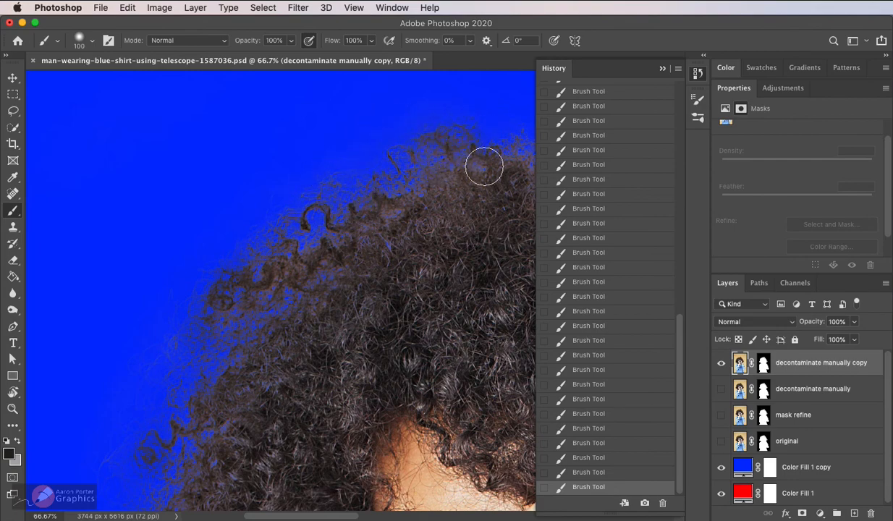
Disable and re-enable the layer mask of "decontaminate manually copy" to inspect the painted colour beside the curls.
right_click(765, 360)
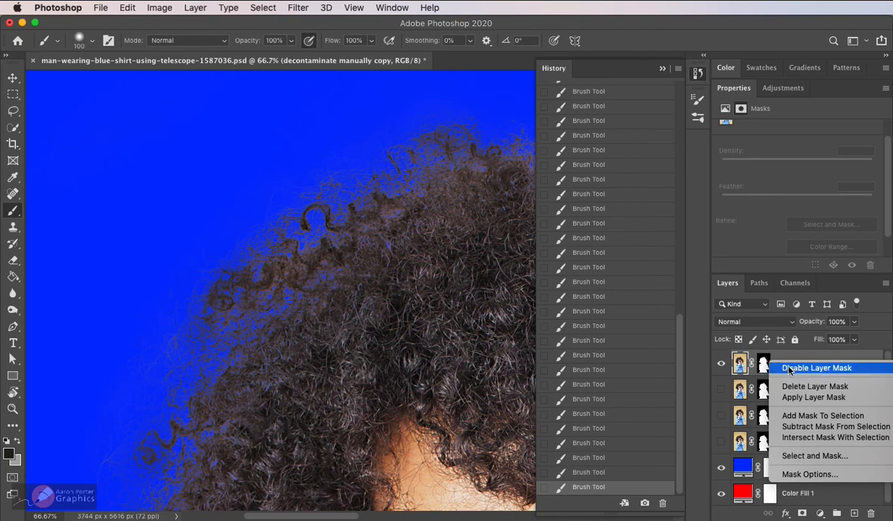
click(816, 367)
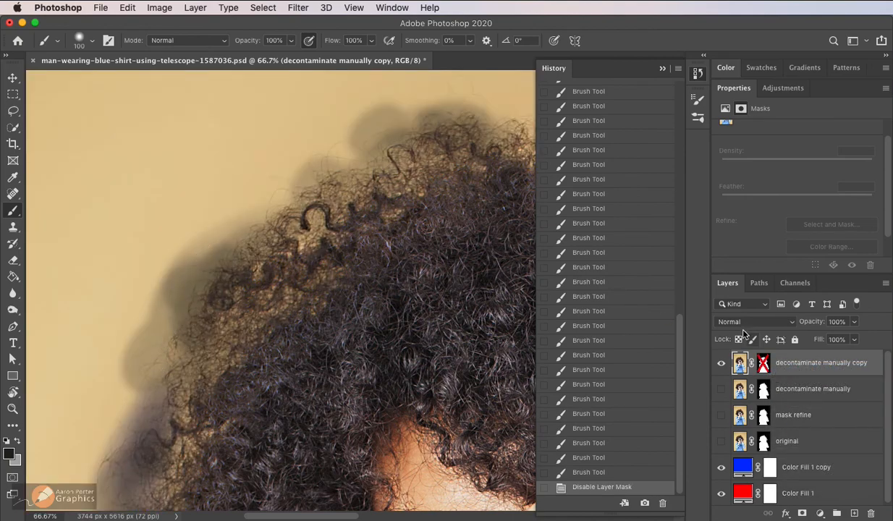
right_click(764, 363)
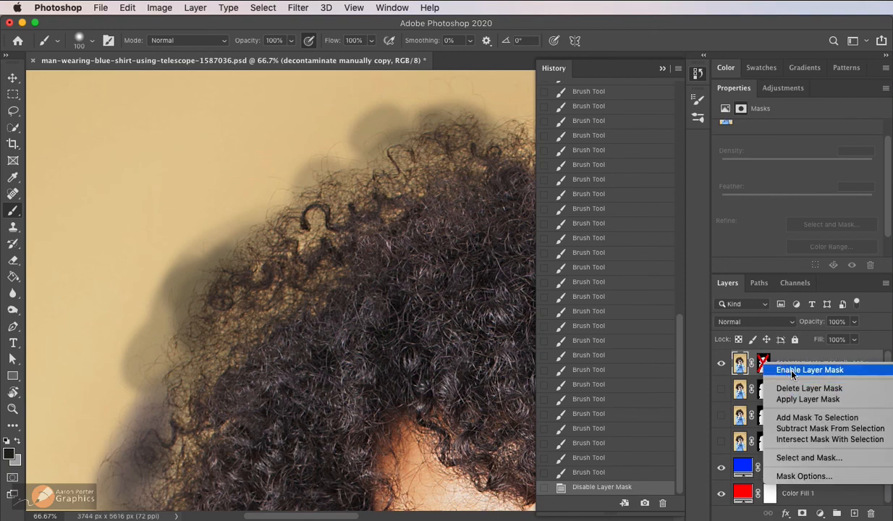
click(793, 371)
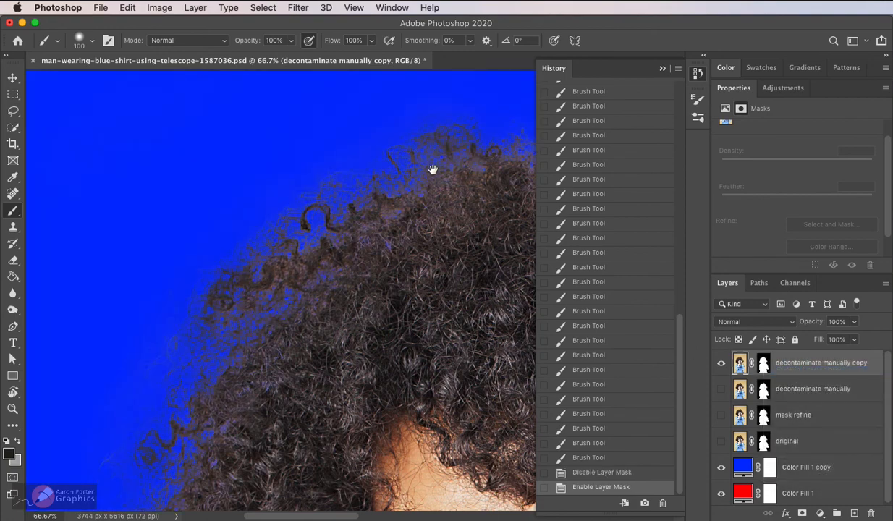
Paint dark hair colour along the crown of the head and over the raised tuft, using the size 100 brush.
drag(433, 172, 258, 219)
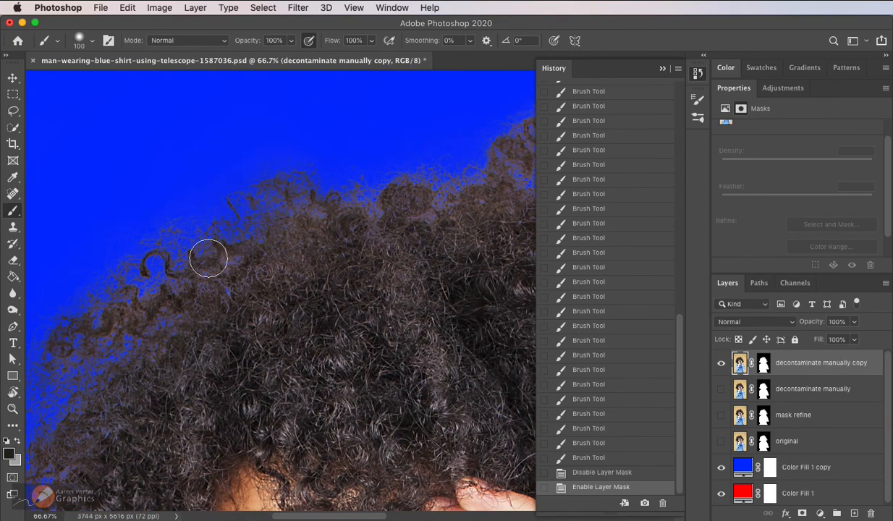
drag(221, 282, 225, 276)
drag(225, 271, 72, 319)
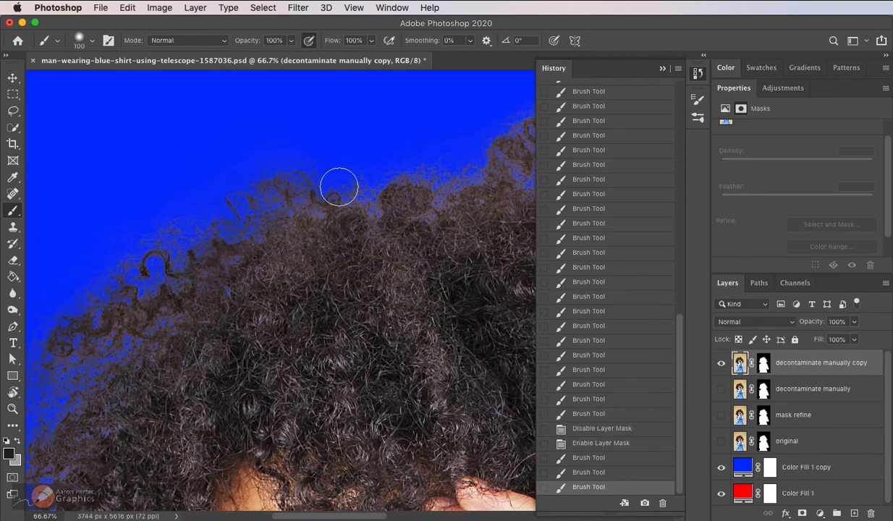
drag(341, 206, 311, 201)
drag(380, 169, 390, 185)
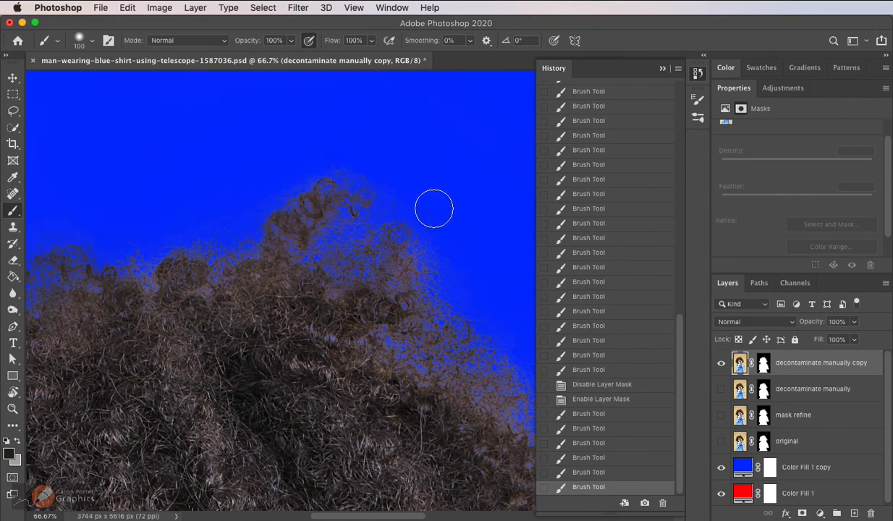
mouse_move(390, 247)
mouse_down()
mouse_move(407, 270)
mouse_move(410, 335)
mouse_move(449, 365)
mouse_move(488, 354)
mouse_move(466, 327)
mouse_up()
mouse_move(353, 219)
mouse_down()
mouse_move(349, 270)
mouse_move(294, 279)
mouse_move(244, 272)
mouse_move(201, 285)
mouse_move(207, 278)
mouse_move(347, 296)
mouse_move(284, 268)
mouse_move(140, 265)
mouse_move(91, 275)
mouse_up()
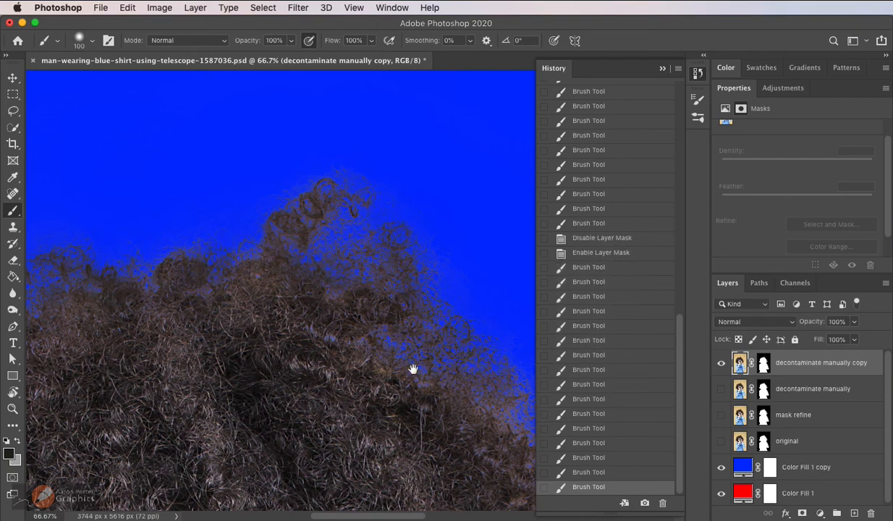
Paint dark hair colour down the sloping outer curls on the right side of the head, from below the tuft to the coiled strands.
drag(412, 366, 192, 207)
mouse_move(249, 212)
mouse_down()
mouse_move(303, 263)
mouse_move(241, 178)
mouse_up()
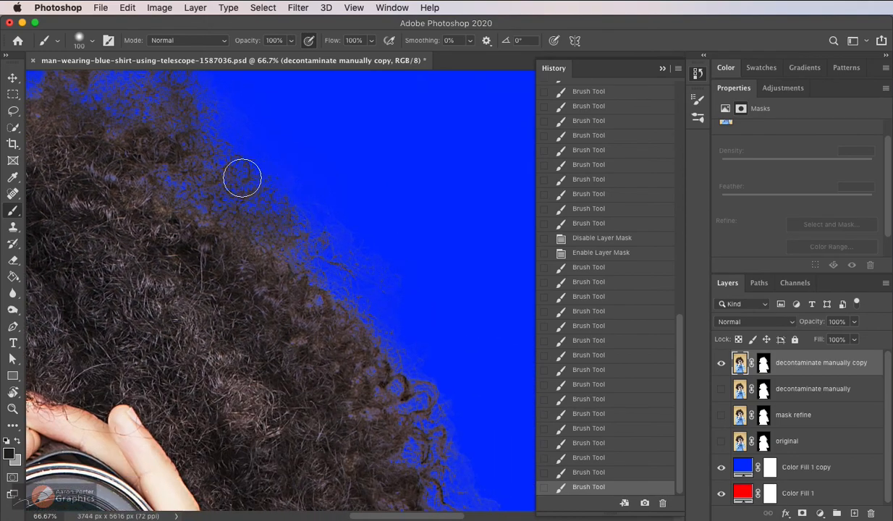
drag(175, 189, 205, 142)
mouse_move(210, 145)
mouse_down()
mouse_move(272, 176)
mouse_move(321, 244)
mouse_move(407, 381)
mouse_move(414, 421)
mouse_up()
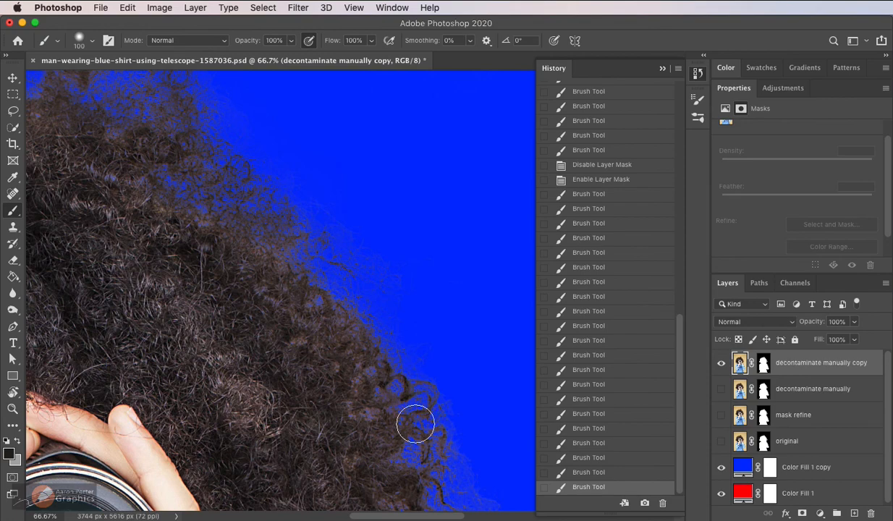
drag(353, 392, 382, 421)
drag(360, 373, 452, 437)
Paint dark hair colour over the lower outer curls beside the lens and raised hand, down towards the shoulder.
drag(466, 295, 437, 135)
drag(398, 254, 386, 268)
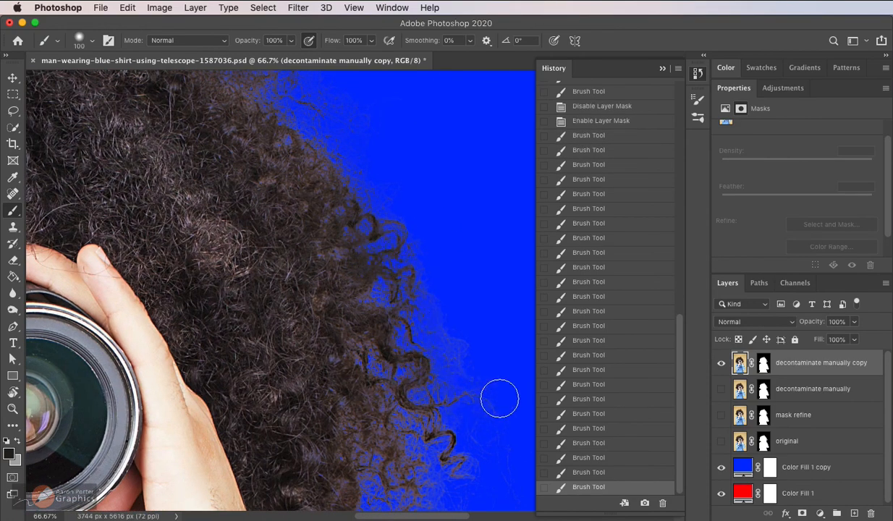
drag(484, 390, 466, 375)
drag(472, 294, 478, 144)
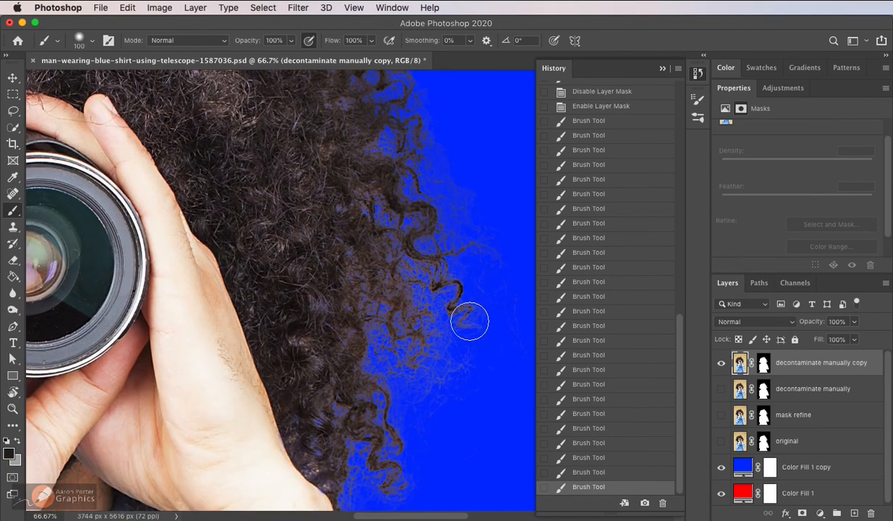
mouse_move(470, 321)
mouse_down()
mouse_move(392, 213)
mouse_move(441, 282)
mouse_up()
mouse_move(450, 378)
mouse_down()
mouse_move(373, 241)
mouse_move(424, 369)
mouse_move(382, 310)
mouse_move(375, 361)
mouse_move(409, 480)
mouse_move(342, 388)
mouse_up()
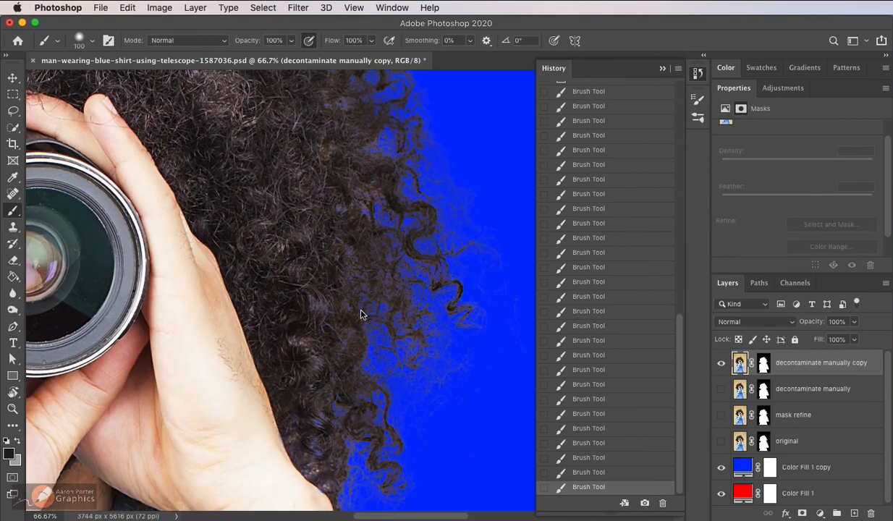
drag(428, 319, 435, 186)
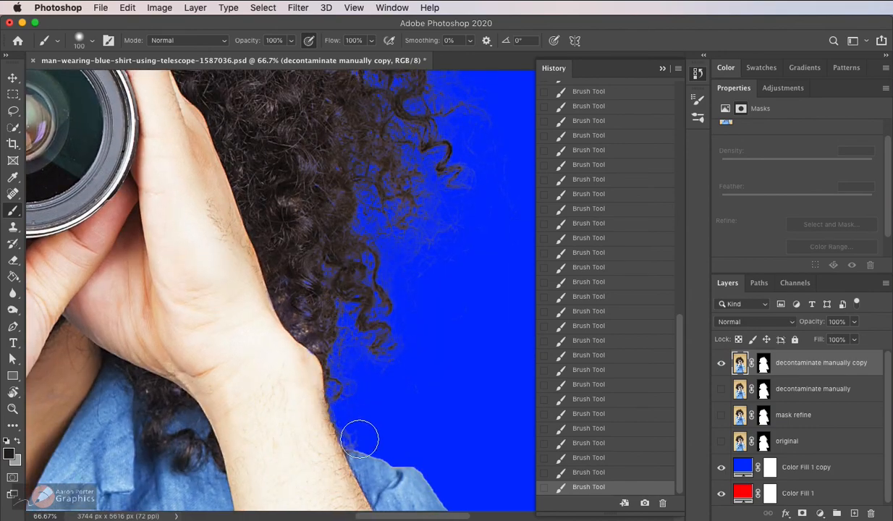
Try a dark stroke on the hair below the tuft, undo it, and paint dark colour along the upper-right hair edge instead.
alt+click(331, 310)
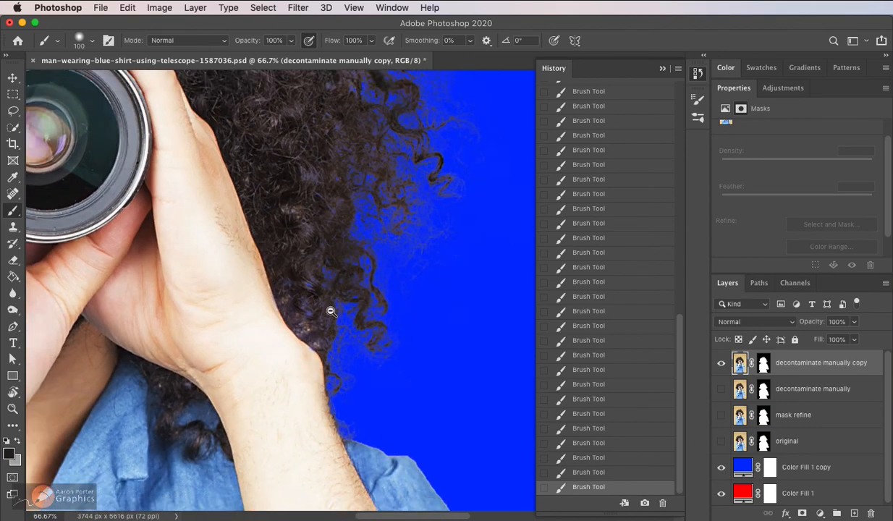
alt+click(325, 318)
alt+click(325, 317)
drag(295, 323, 403, 397)
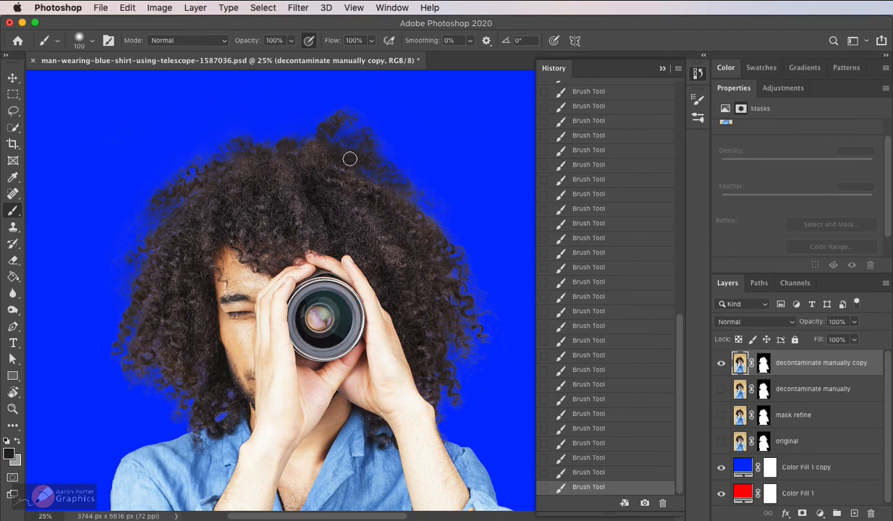
drag(326, 157, 330, 169)
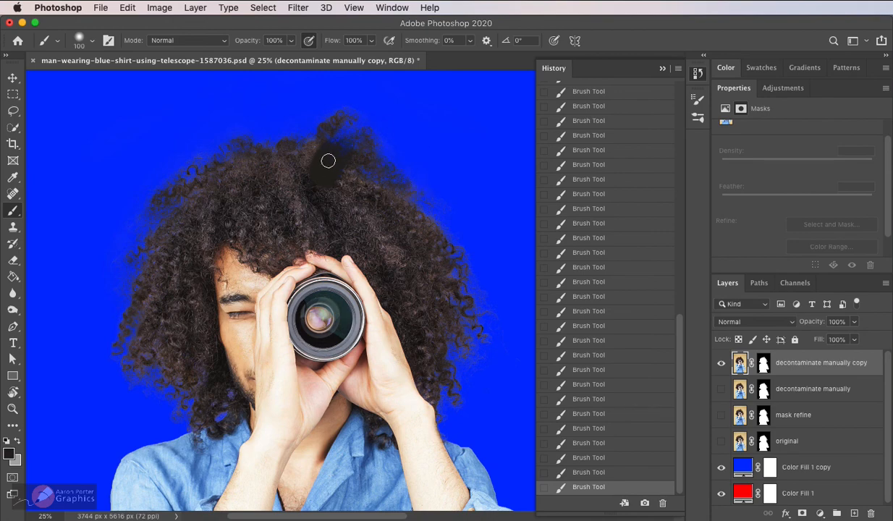
key(super+z)
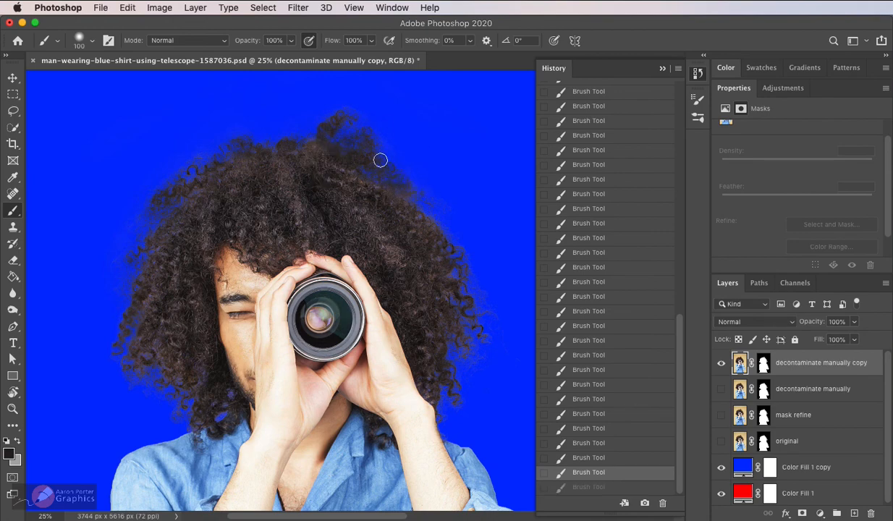
drag(387, 160, 405, 195)
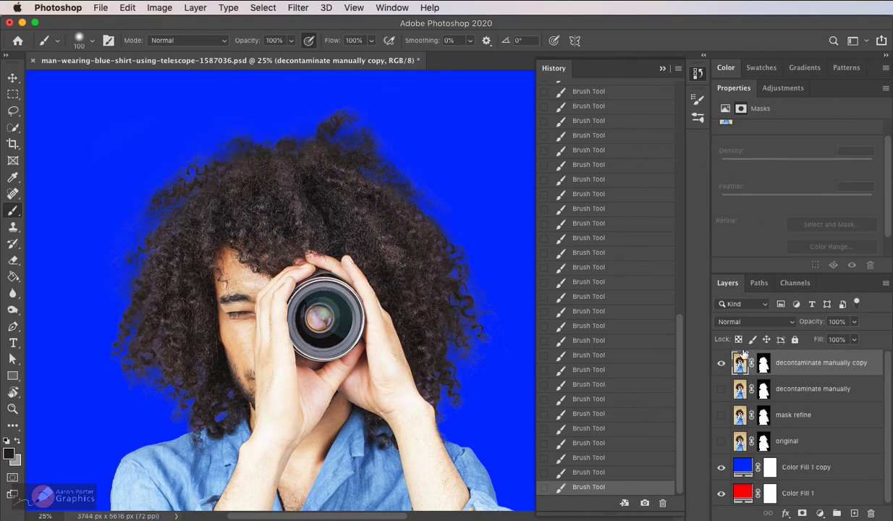
Disable and re-enable the layer mask of "decontaminate manually copy" to examine the painted colour around the whole head.
right_click(763, 366)
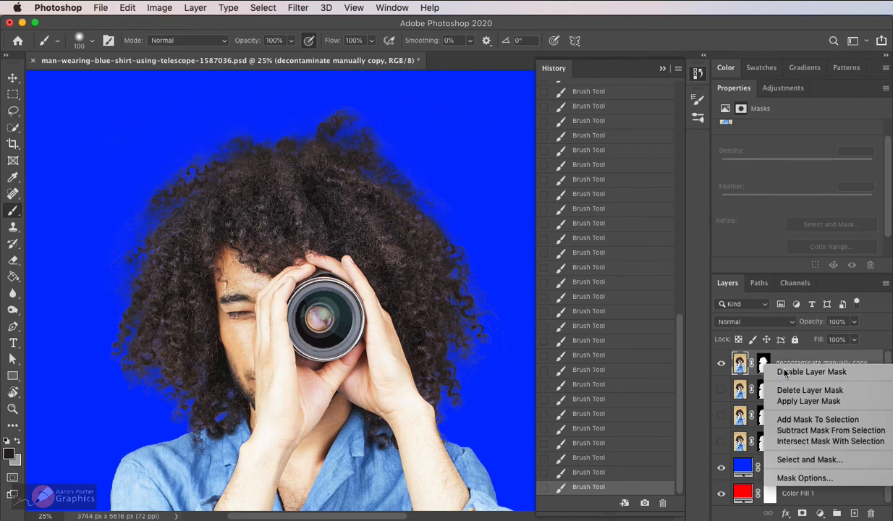
click(773, 372)
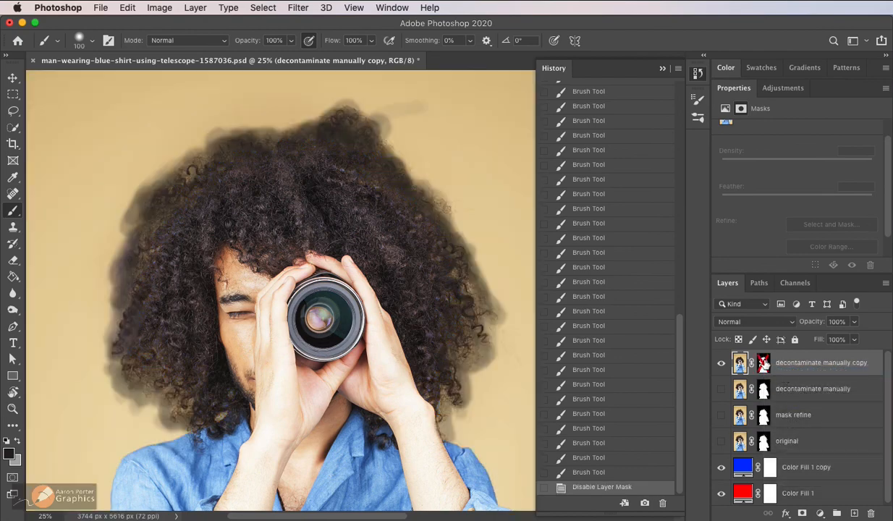
right_click(765, 359)
click(792, 366)
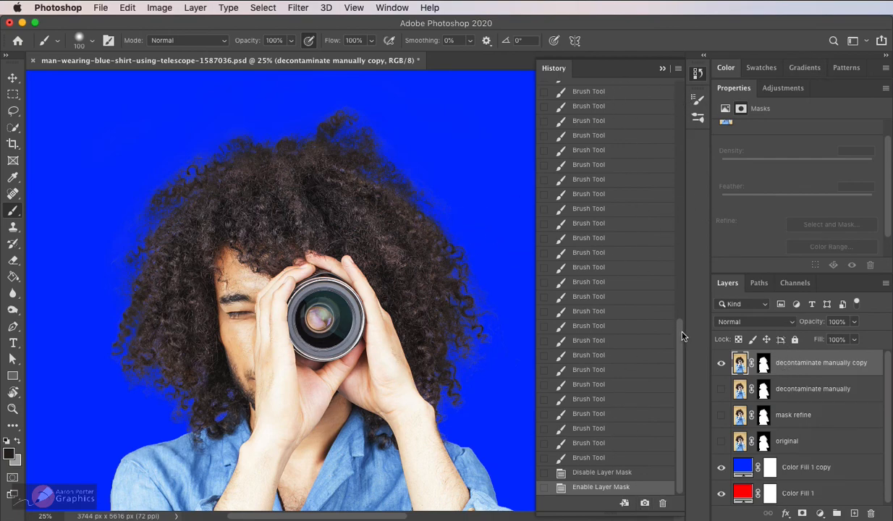
Compare the hair edges in Snapshot 8 and Snapshot 9, switching back and forth and ending on Snapshot 9.
scroll(682, 336, up, 15)
click(599, 284)
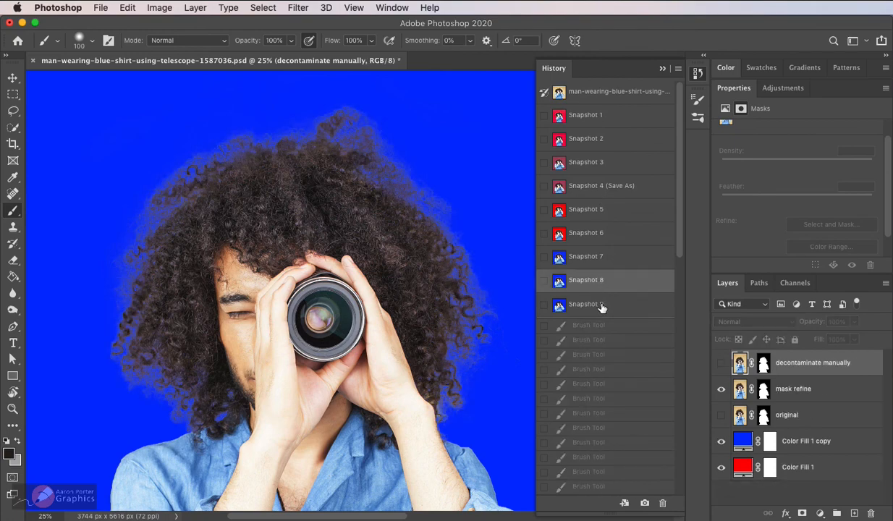
click(600, 307)
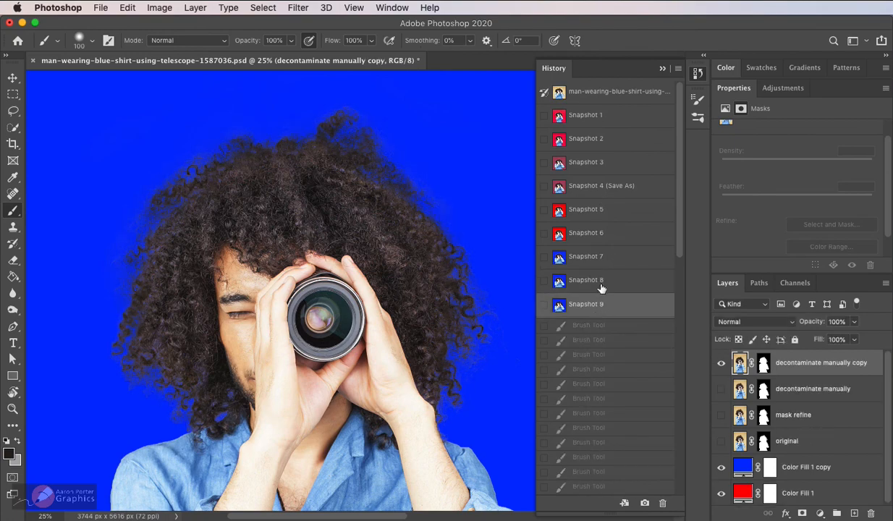
click(600, 284)
click(603, 305)
Compare Snapshot 8 and Snapshot 9 repeatedly with the whole figure in view, ending on Snapshot 9.
alt+click(345, 343)
drag(378, 384, 379, 283)
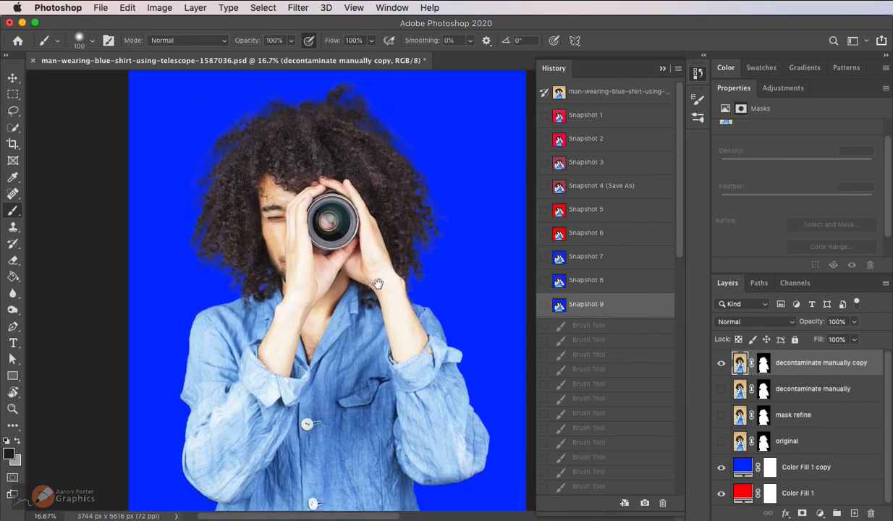
alt+click(312, 388)
drag(404, 248, 404, 294)
click(596, 283)
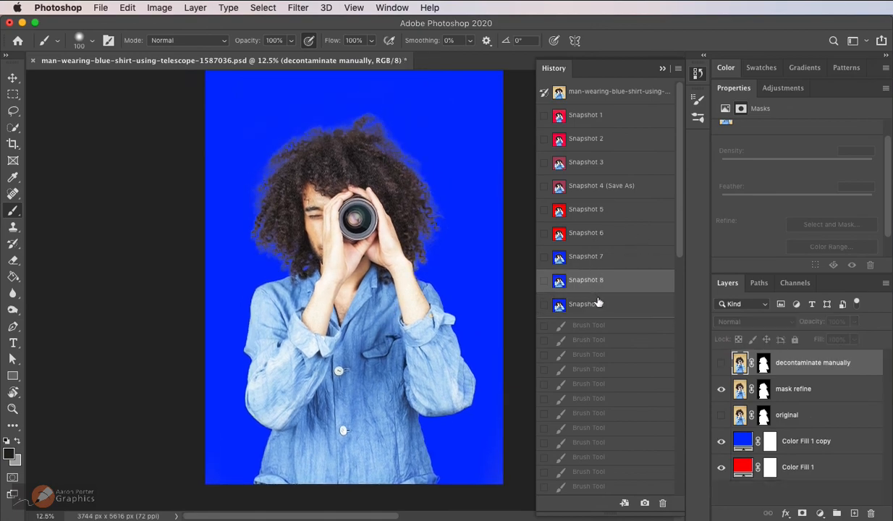
click(598, 303)
click(600, 282)
click(572, 303)
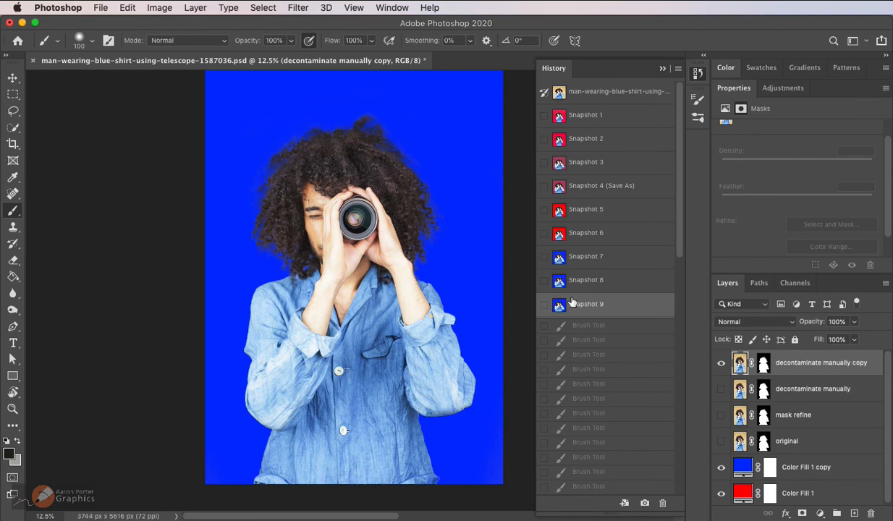
click(621, 281)
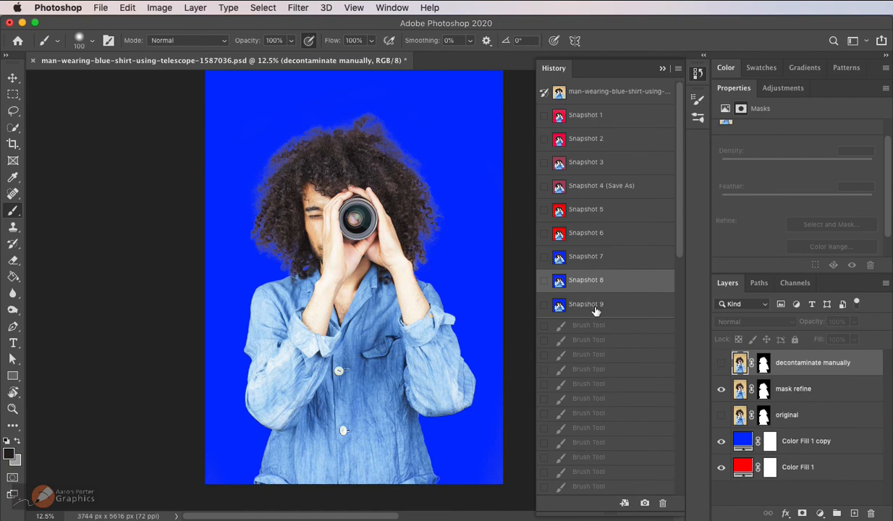
click(595, 307)
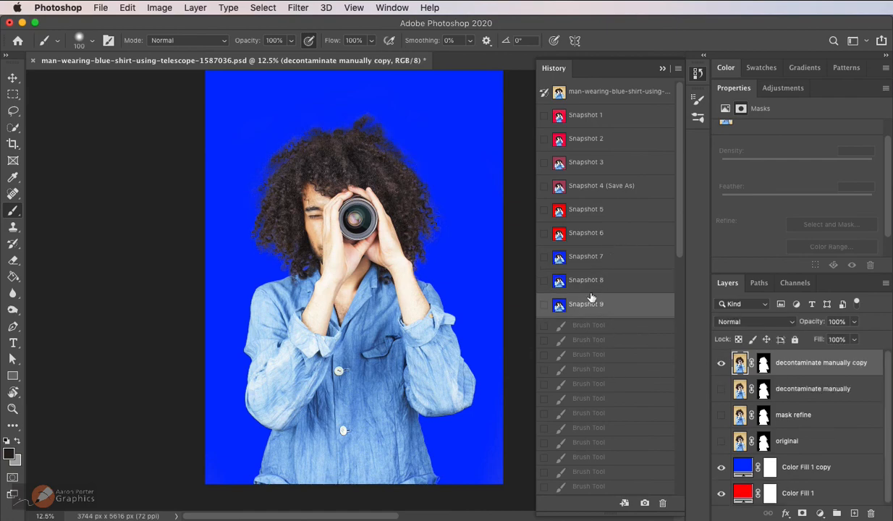